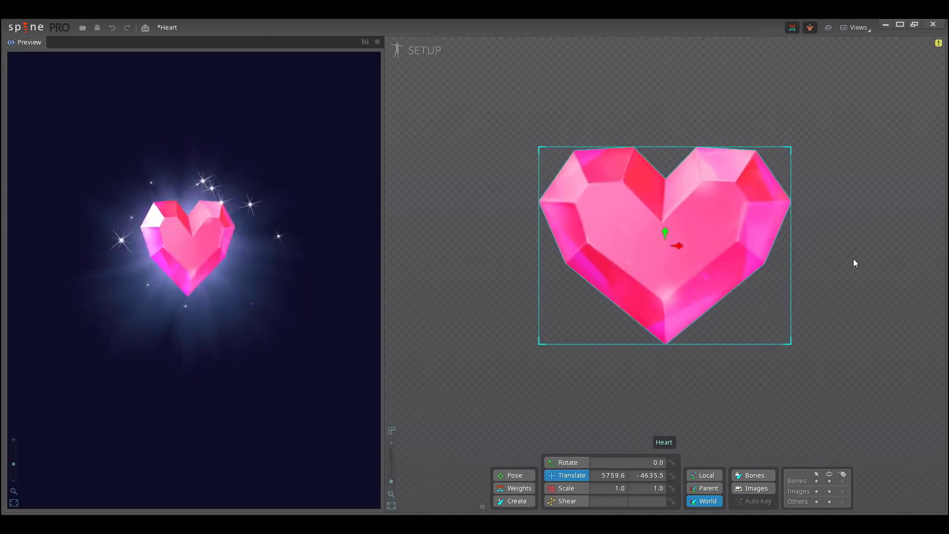
Step: Create a bone about 2101 units long under root, running from the heart's lower tip up to its notch
{"action": "key", "text": "ctrl+z"}
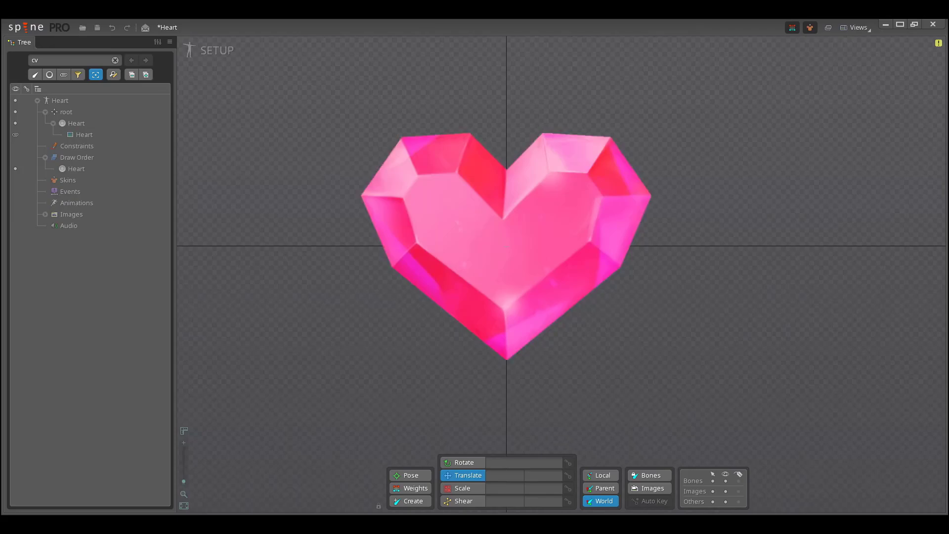
{"action": "left_click", "coordinate": [68, 113]}
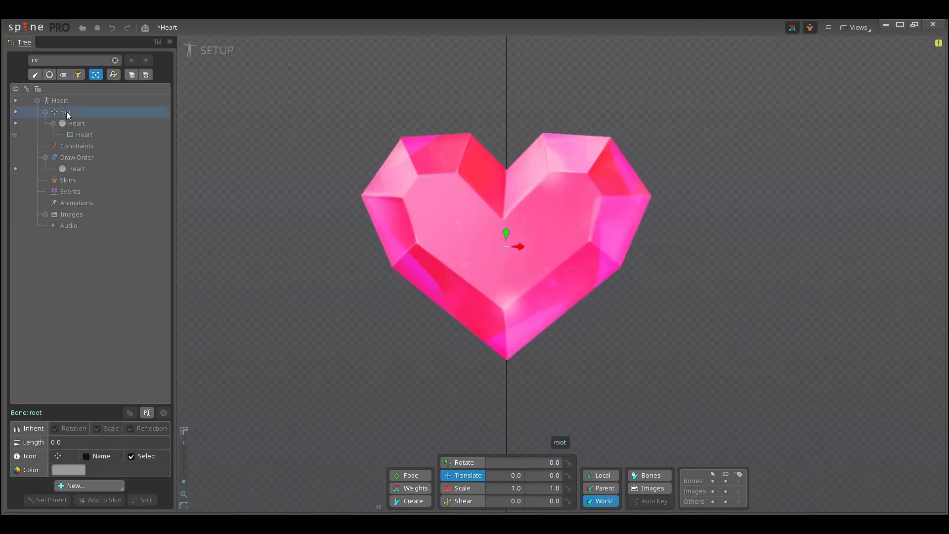
{"action": "left_click", "coordinate": [416, 501]}
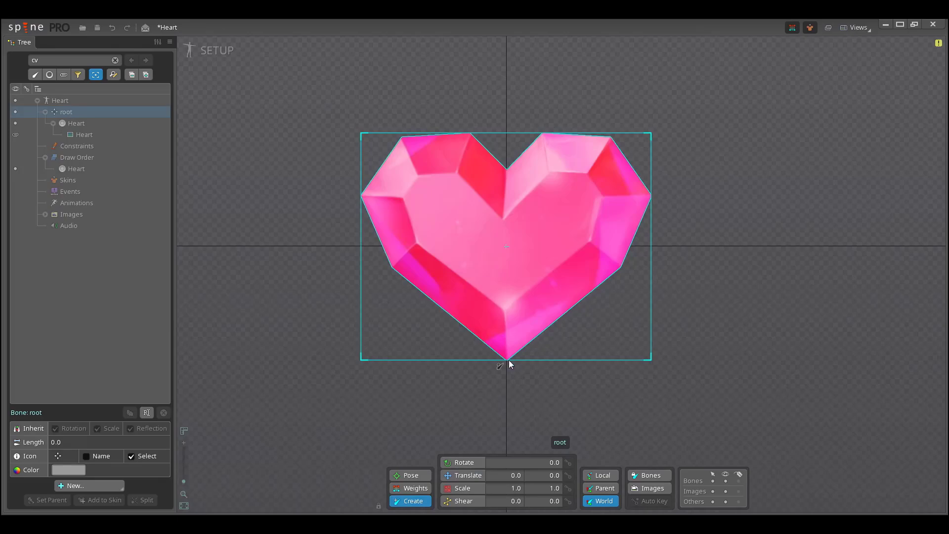
{"action": "left_click_drag", "start_coordinate": [508, 359], "coordinate": [506, 161]}
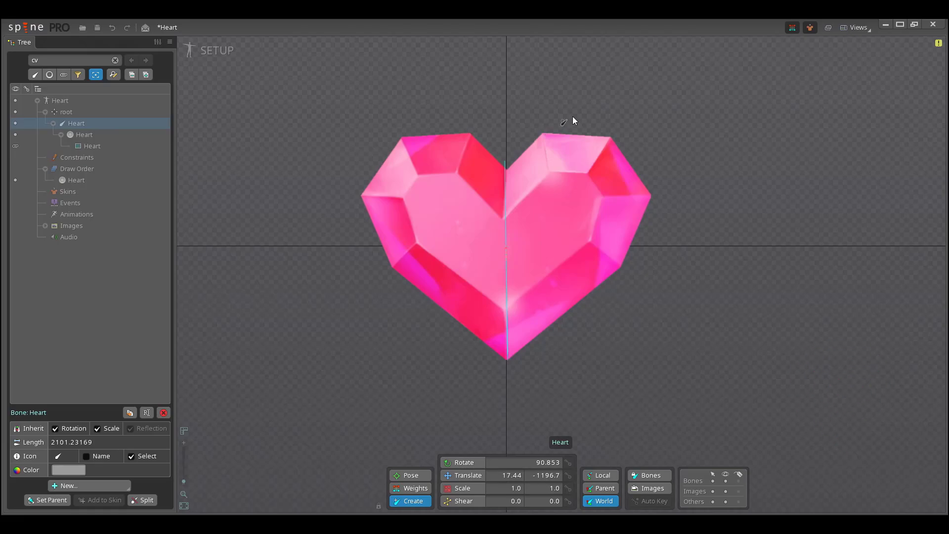
Step: Convert the Heart image attachment to a mesh and start a new hull for it in mesh editing
{"action": "left_click", "coordinate": [84, 147]}
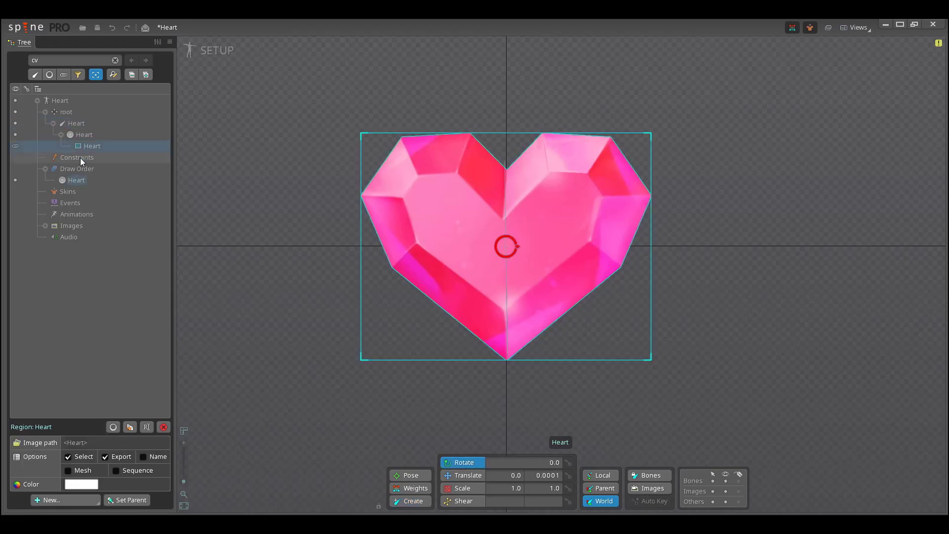
{"action": "left_click", "coordinate": [68, 470]}
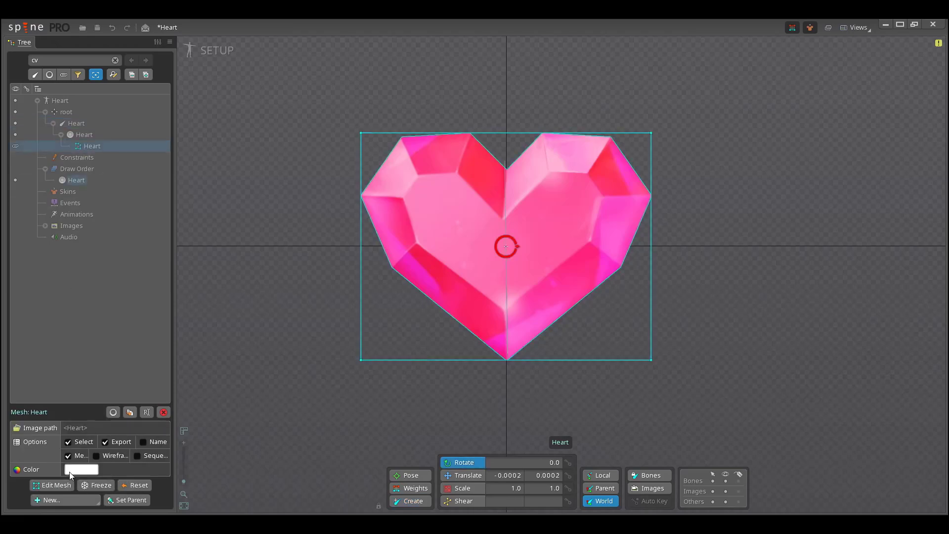
{"action": "left_click", "coordinate": [61, 485]}
{"action": "left_click", "coordinate": [505, 475]}
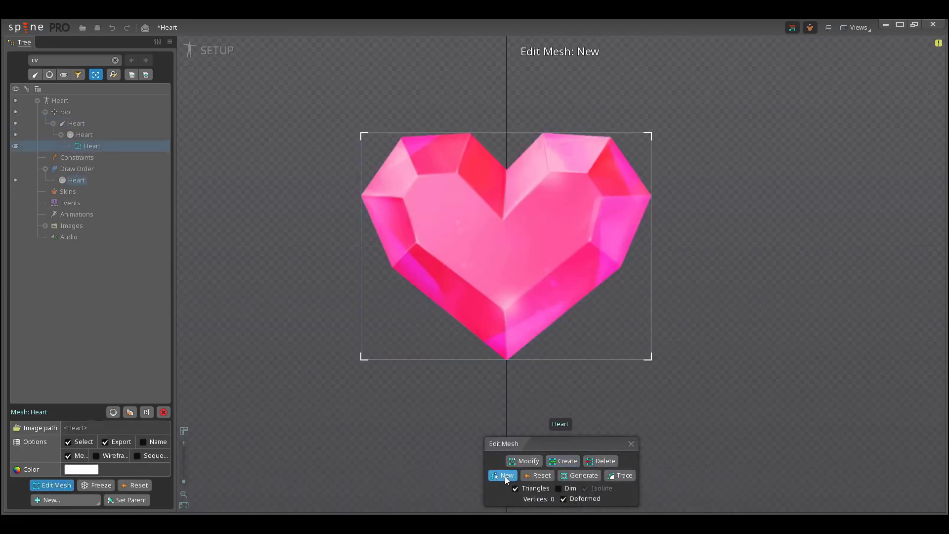
Step: Trace a closed ten-vertex hull around the heart, starting and ending at its lower tip
{"action": "left_click", "coordinate": [506, 360]}
{"action": "left_click", "coordinate": [391, 267]}
{"action": "left_click", "coordinate": [402, 137]}
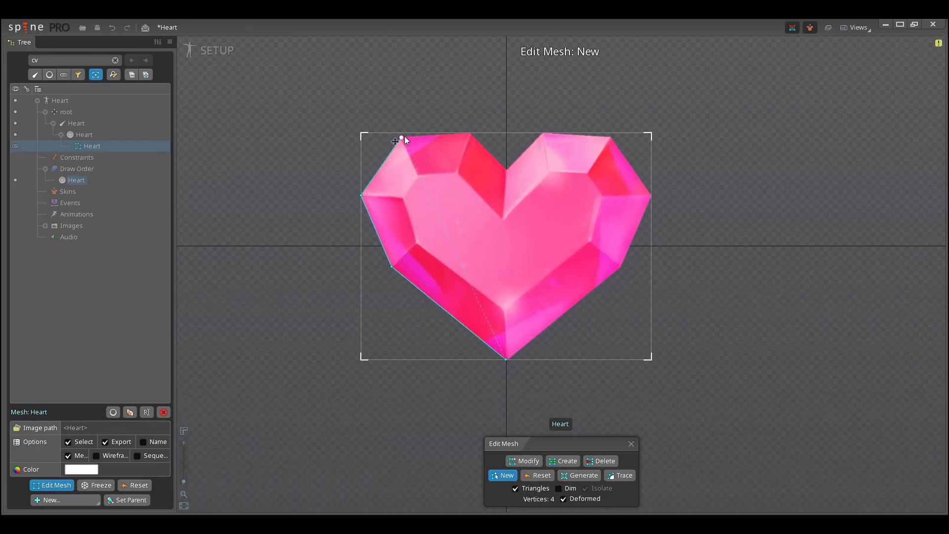
{"action": "left_click", "coordinate": [470, 133]}
{"action": "left_click", "coordinate": [506, 171]}
{"action": "left_click", "coordinate": [543, 133]}
{"action": "left_click", "coordinate": [611, 138]}
{"action": "left_click", "coordinate": [650, 195]}
{"action": "left_click", "coordinate": [627, 272]}
{"action": "left_click", "coordinate": [508, 359]}
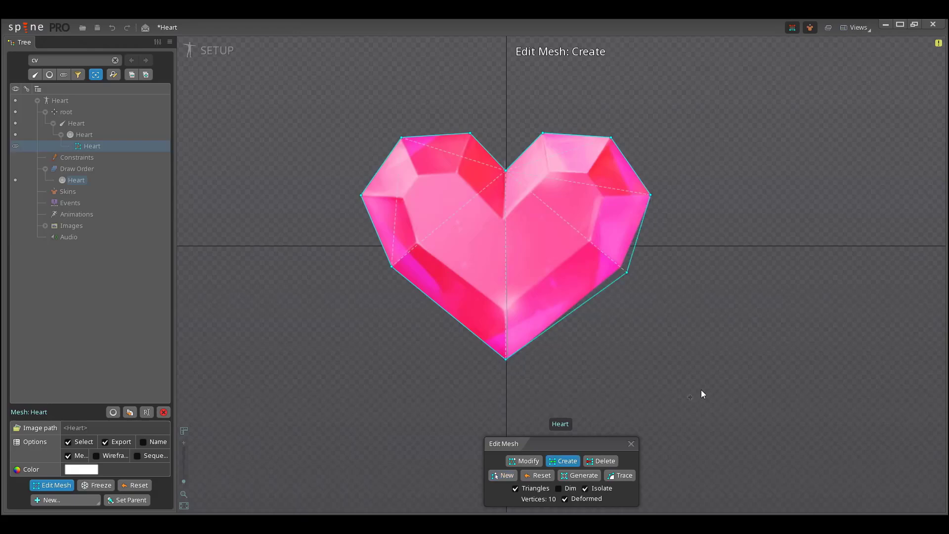
Step: Move the hull vertex at the heart's lower-right corner inward onto the gem's edge
{"action": "scroll", "coordinate": [614, 253], "scroll_direction": "down", "scroll_amount": 1}
{"action": "scroll", "coordinate": [616, 255], "scroll_direction": "up", "scroll_amount": 5}
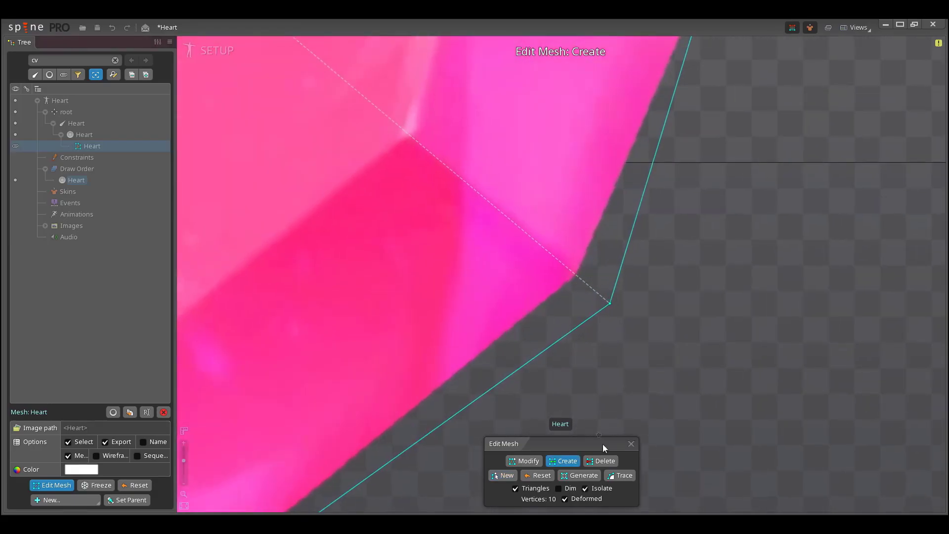
{"action": "left_click", "coordinate": [524, 461]}
{"action": "left_click_drag", "start_coordinate": [611, 305], "coordinate": [568, 269]}
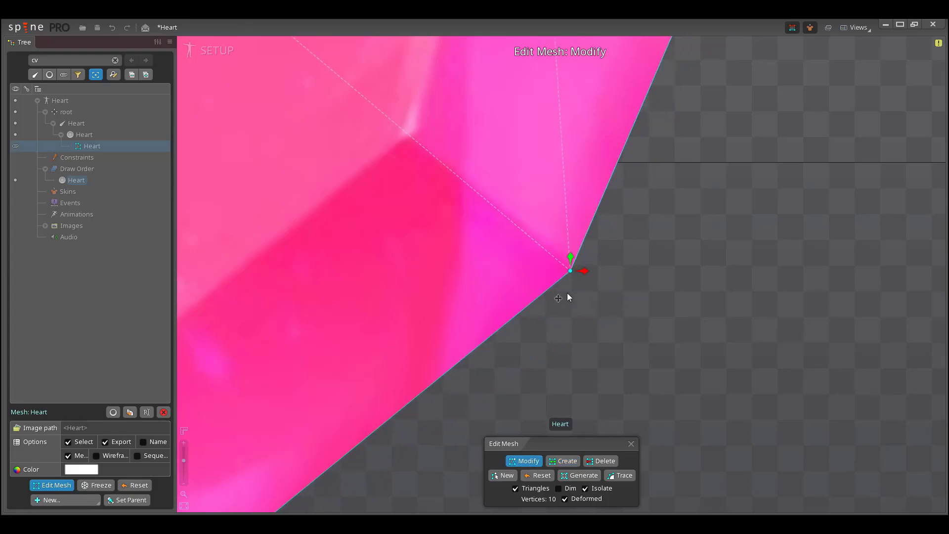
Step: Add ten internal mesh vertices at the corners of the heart's central facet, joined by edges into a closed loop
{"action": "scroll", "coordinate": [558, 214], "scroll_direction": "down", "scroll_amount": 5}
{"action": "left_click", "coordinate": [565, 461]}
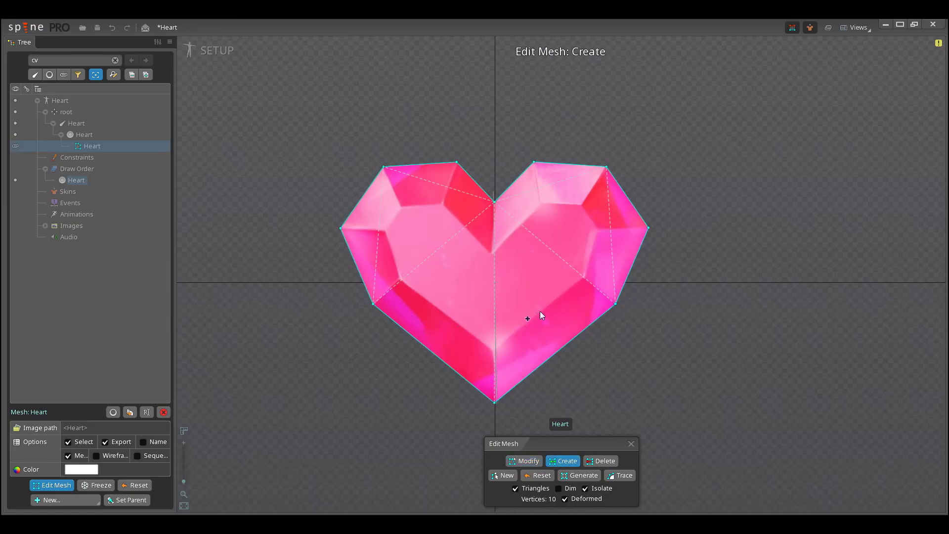
{"action": "left_click", "coordinate": [491, 254]}
{"action": "left_click", "coordinate": [442, 203]}
{"action": "left_click", "coordinate": [400, 207]}
{"action": "left_click", "coordinate": [386, 231]}
{"action": "left_click", "coordinate": [400, 278]}
{"action": "left_click", "coordinate": [494, 349]}
{"action": "left_click", "coordinate": [584, 277]}
{"action": "left_click", "coordinate": [593, 224]}
{"action": "left_click_drag", "start_coordinate": [594, 225], "coordinate": [582, 204]}
{"action": "left_click_drag", "start_coordinate": [582, 203], "coordinate": [491, 253]}
Step: Connect the central facet's upper vertices to the notch and upper hull vertices with edges along the facet lines
{"action": "left_click_drag", "start_coordinate": [491, 254], "coordinate": [494, 202]}
{"action": "left_click_drag", "start_coordinate": [543, 203], "coordinate": [534, 161]}
{"action": "left_click_drag", "start_coordinate": [582, 203], "coordinate": [606, 169]}
{"action": "left_click_drag", "start_coordinate": [457, 162], "coordinate": [443, 203]}
{"action": "left_click_drag", "start_coordinate": [384, 167], "coordinate": [401, 207]}
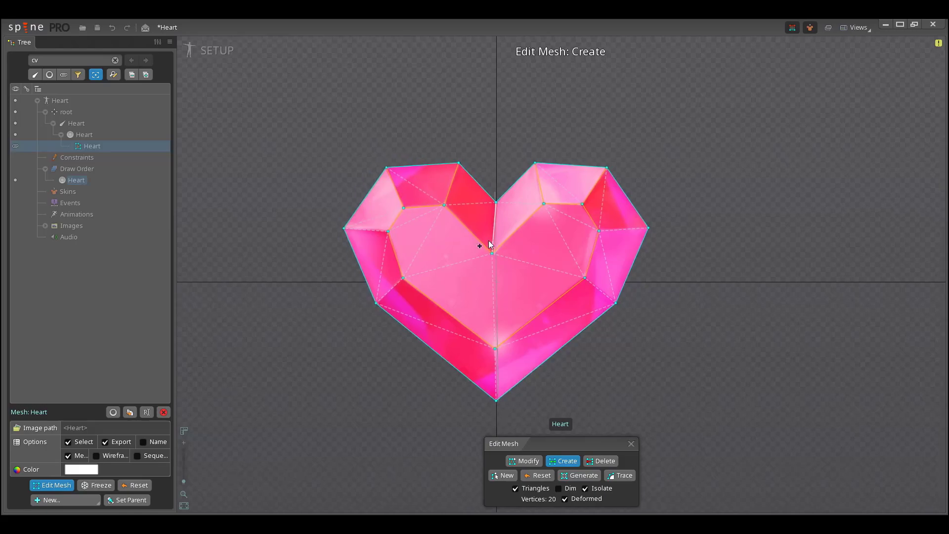
Step: Nudge the inner vertex below the notch onto the exact facet corner and leave mesh editing
{"action": "scroll", "coordinate": [512, 245], "scroll_direction": "up", "scroll_amount": 1}
{"action": "scroll", "coordinate": [512, 246], "scroll_direction": "up", "scroll_amount": 5}
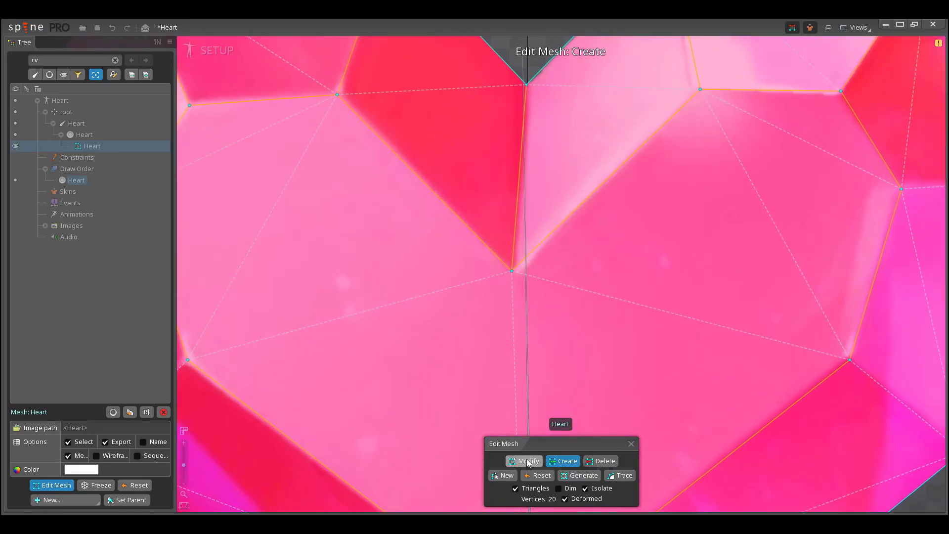
{"action": "left_click", "coordinate": [525, 460]}
{"action": "mouse_move", "coordinate": [512, 271]}
{"action": "left_mouse_down"}
{"action": "mouse_move", "coordinate": [541, 274]}
{"action": "mouse_move", "coordinate": [482, 296]}
{"action": "mouse_move", "coordinate": [519, 276]}
{"action": "left_mouse_up"}
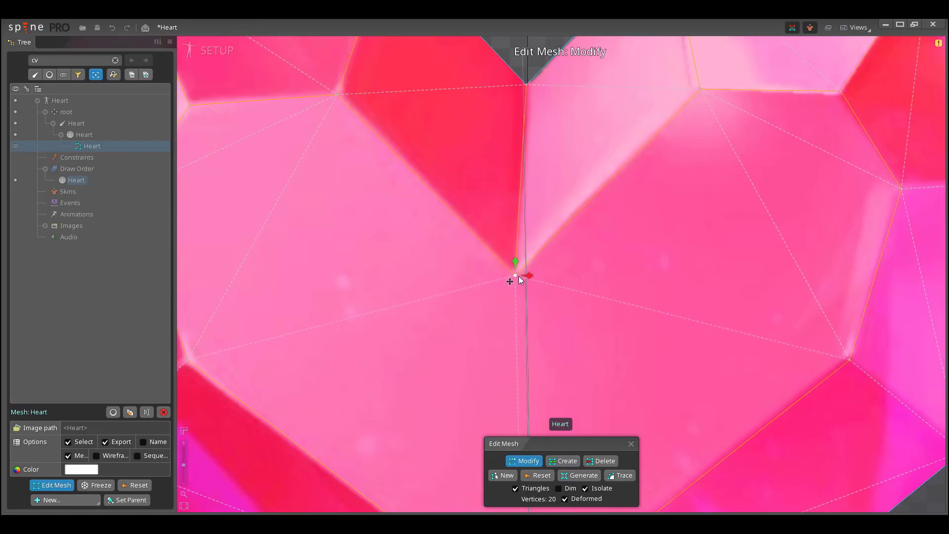
{"action": "scroll", "coordinate": [600, 292], "scroll_direction": "down", "scroll_amount": 8}
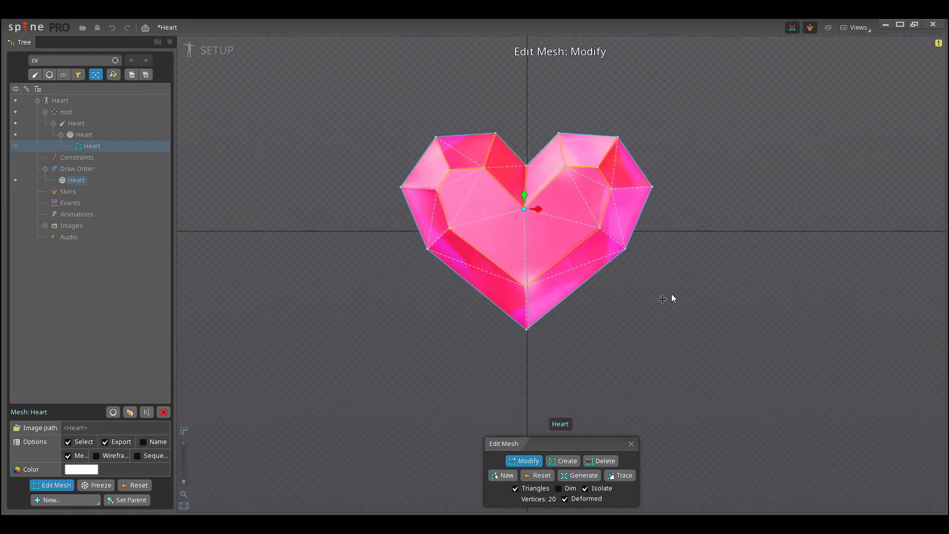
{"action": "left_click", "coordinate": [672, 294]}
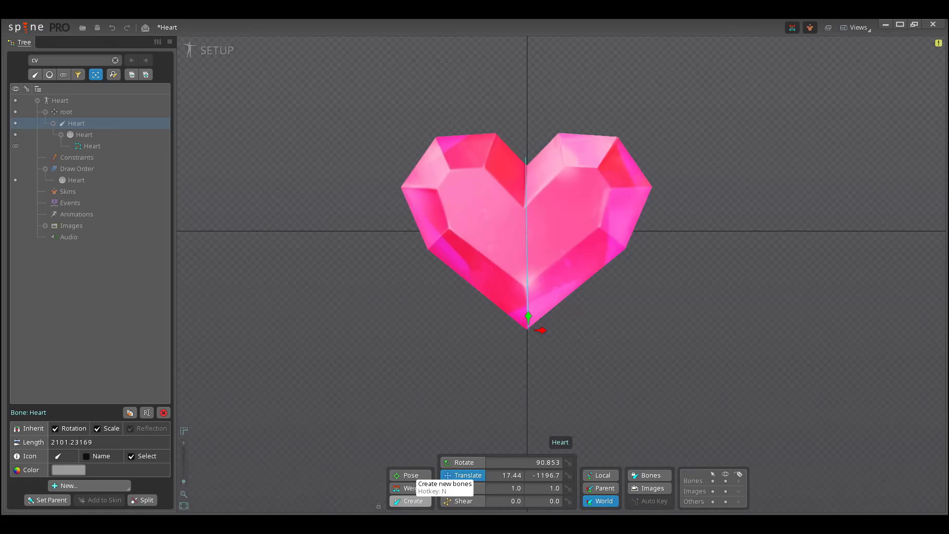
Step: Create three zero-length child bones under the Heart bone: one above the notch and two stacked near the heart's centre
{"action": "left_click", "coordinate": [412, 500]}
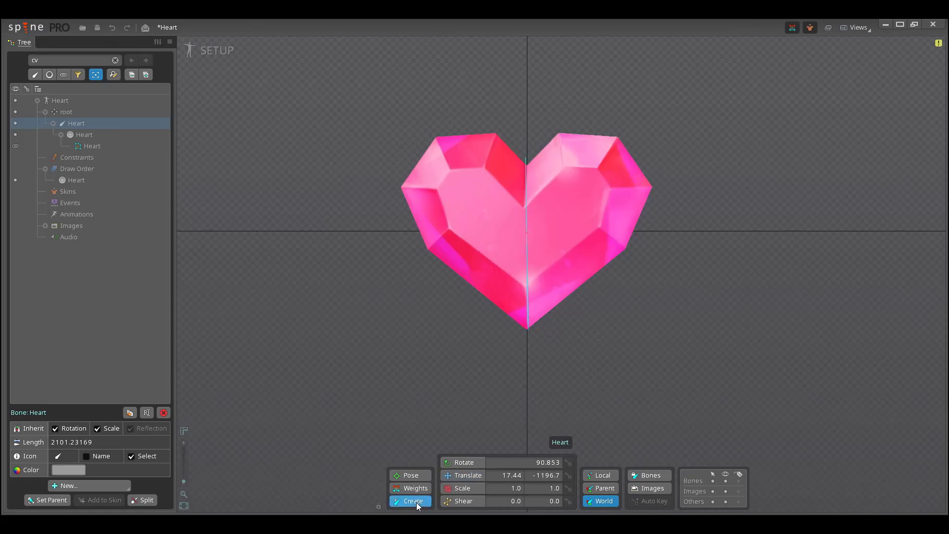
{"action": "left_click", "coordinate": [527, 132]}
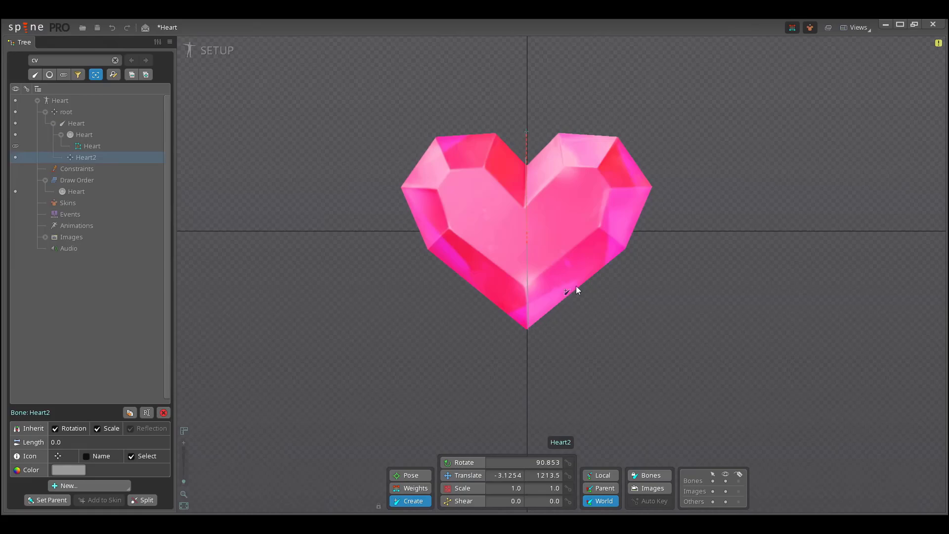
{"action": "left_click", "coordinate": [527, 257]}
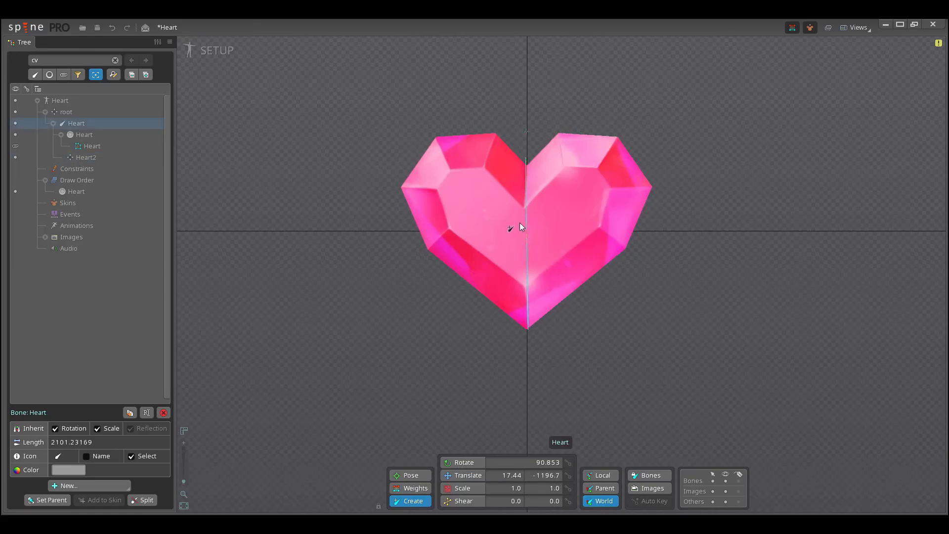
{"action": "left_click", "coordinate": [522, 212]}
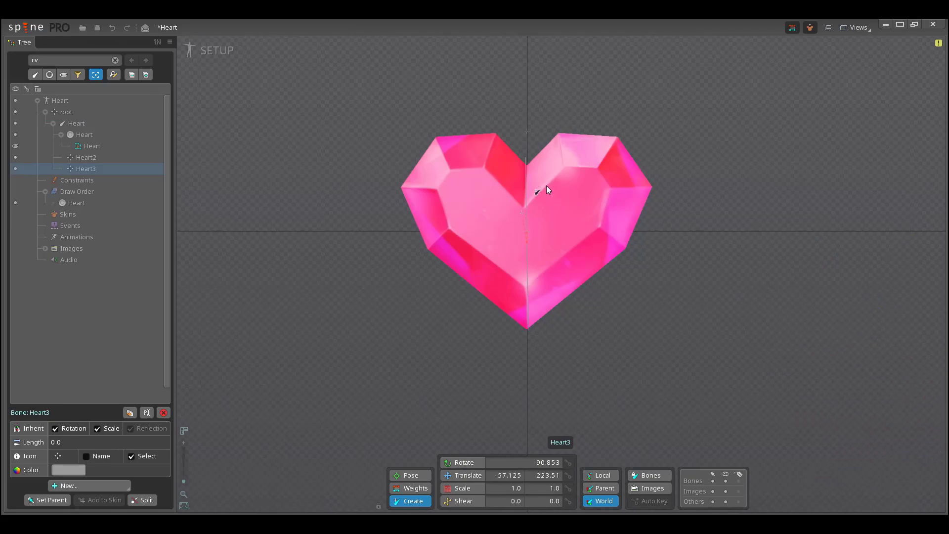
{"action": "left_click", "coordinate": [527, 251]}
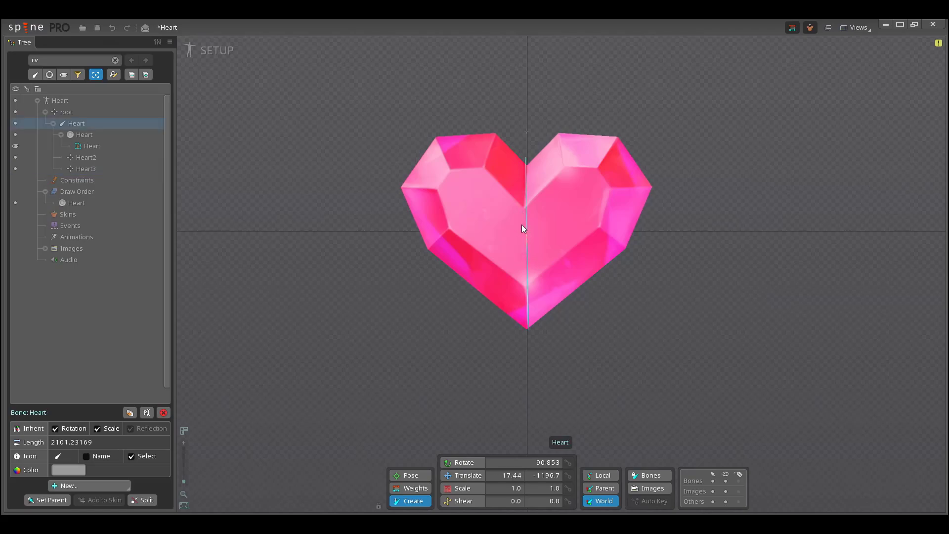
{"action": "left_click", "coordinate": [522, 224]}
Step: Rename the Heart slot as Heart_L without renaming its attachment
{"action": "left_click", "coordinate": [94, 136]}
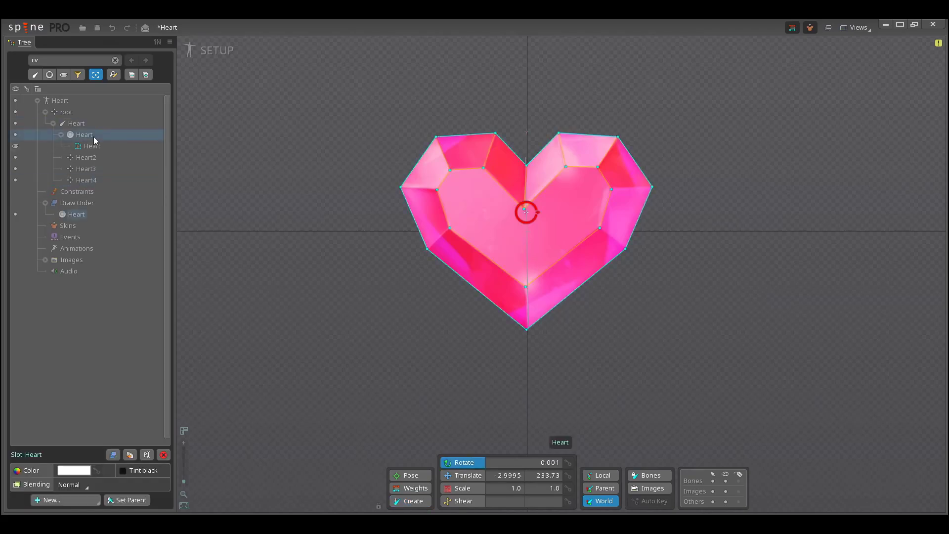
{"action": "double_click", "coordinate": [93, 136]}
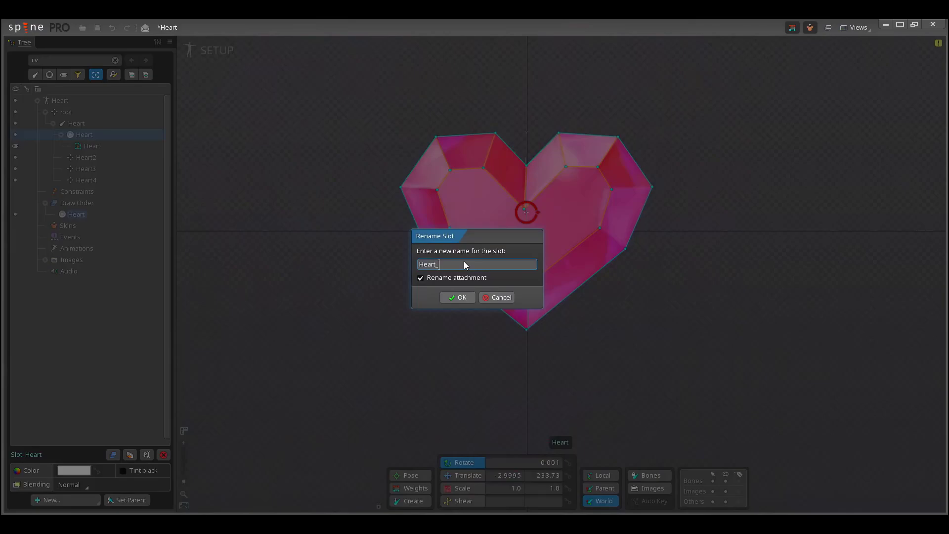
{"action": "left_click", "coordinate": [420, 278]}
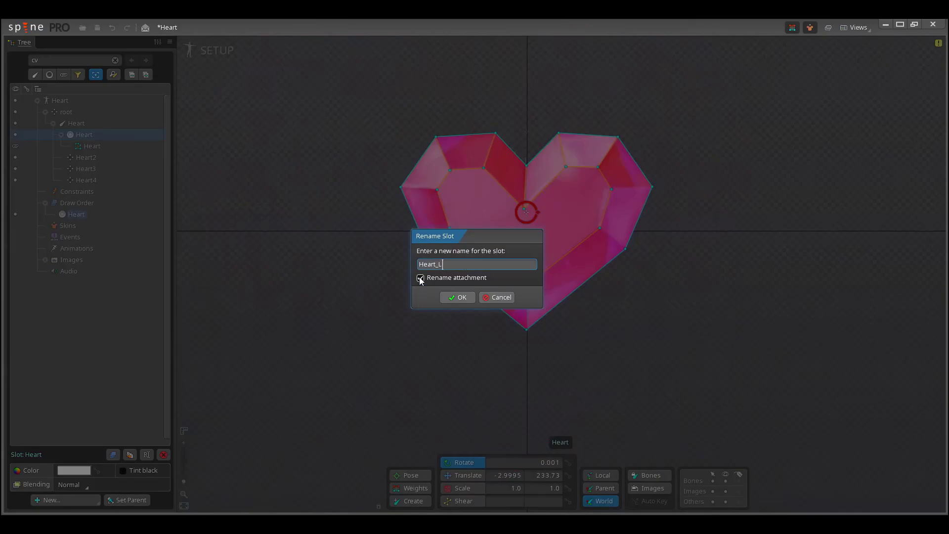
{"action": "left_click", "coordinate": [445, 297]}
Step: Duplicate the Heart_L slot and rename the copy as Heart_R
{"action": "left_click", "coordinate": [129, 454]}
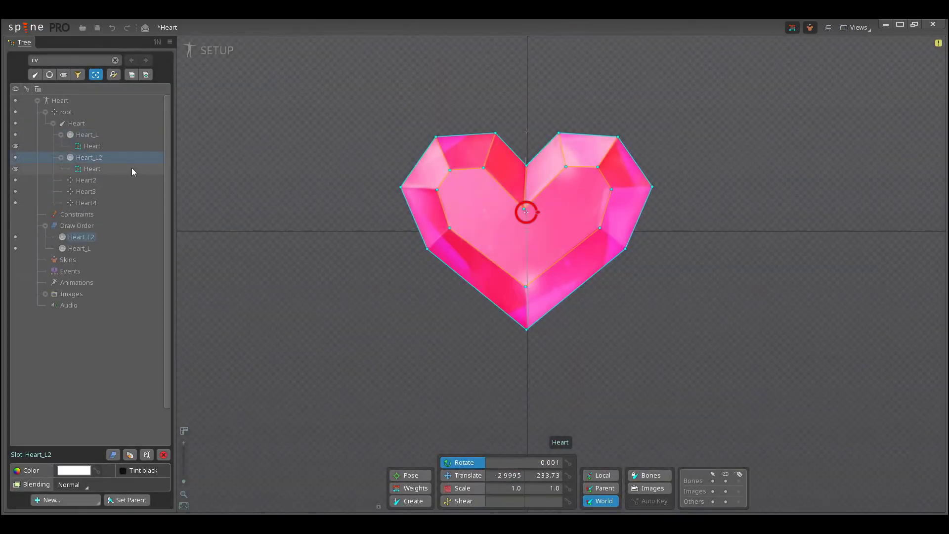
{"action": "double_click", "coordinate": [97, 157]}
{"action": "type", "text": "R"}
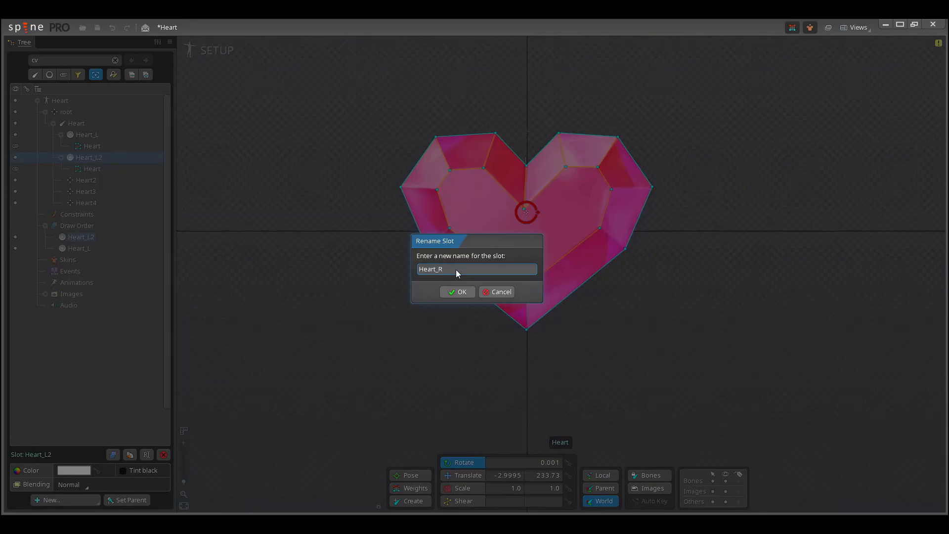
{"action": "left_click", "coordinate": [457, 292]}
Step: Rename the child bone above the heart's notch as Heart_Main
{"action": "left_click", "coordinate": [86, 180]}
{"action": "double_click", "coordinate": [85, 181]}
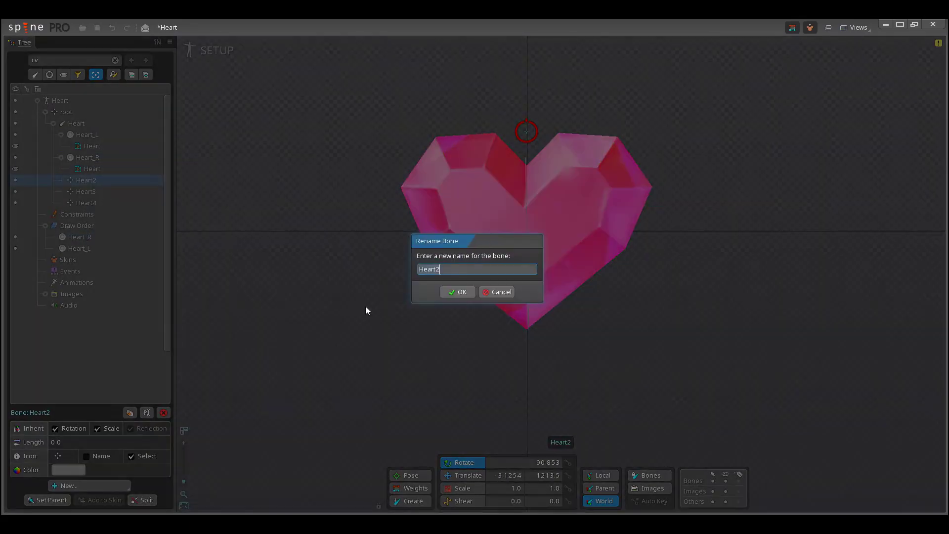
{"action": "key", "text": "BackSpace"}
{"action": "type", "text": "_Main"}
{"action": "key", "text": "Return"}
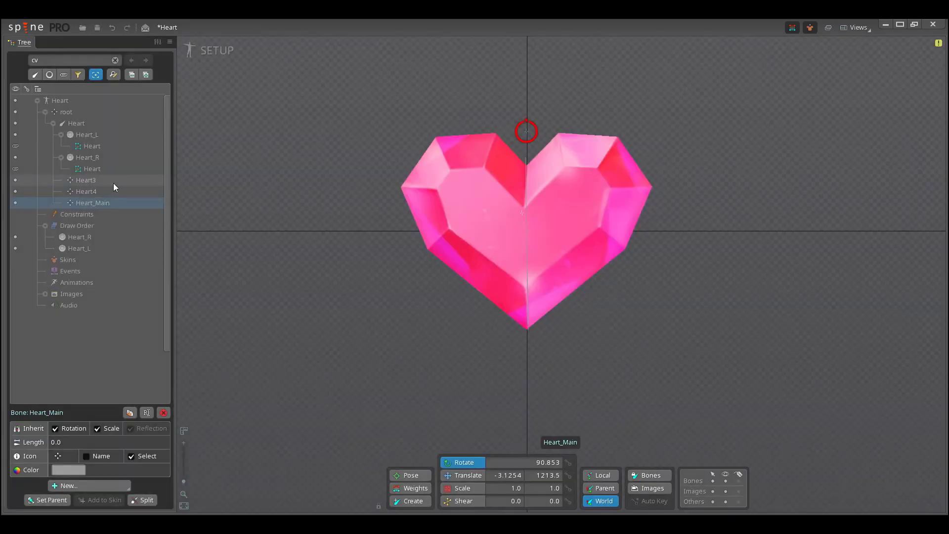
Step: Rename the upper of the two central child bones as Heart_L and the lower one as Heart_R
{"action": "double_click", "coordinate": [104, 180]}
{"action": "type", "text": "_L"}
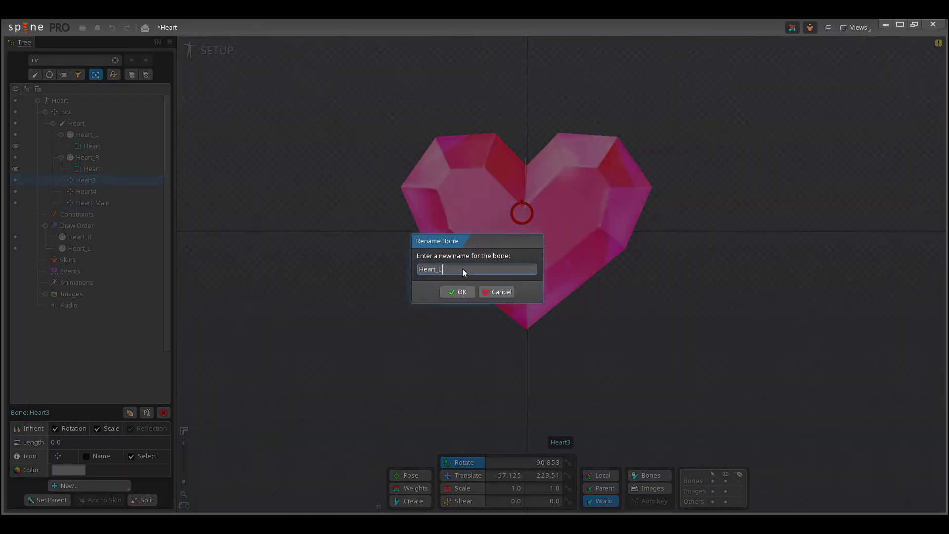
{"action": "key", "text": "Return"}
{"action": "double_click", "coordinate": [86, 180]}
{"action": "type", "text": "_R"}
{"action": "key", "text": "Return"}
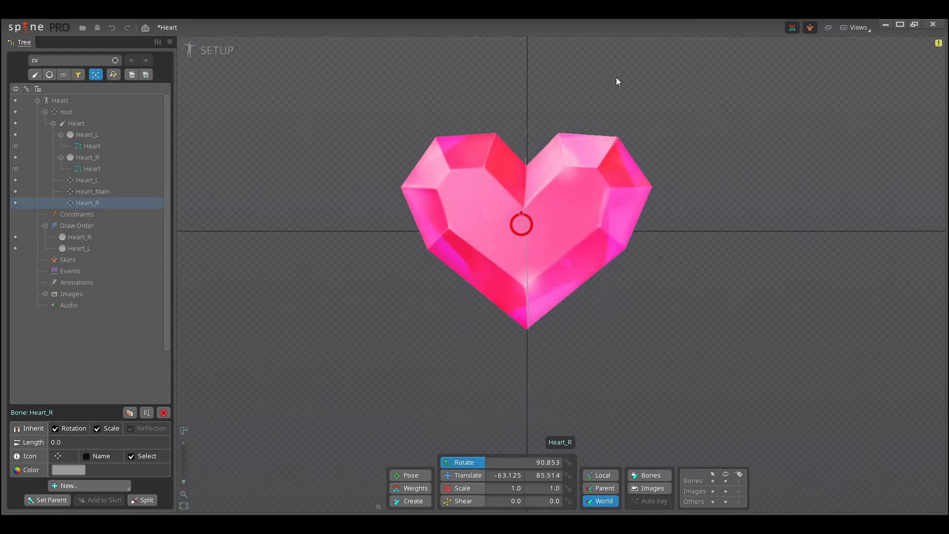
Step: Bind the Heart mesh in the Heart_L slot to the Heart_Main and Heart_L bones
{"action": "left_click", "coordinate": [792, 27]}
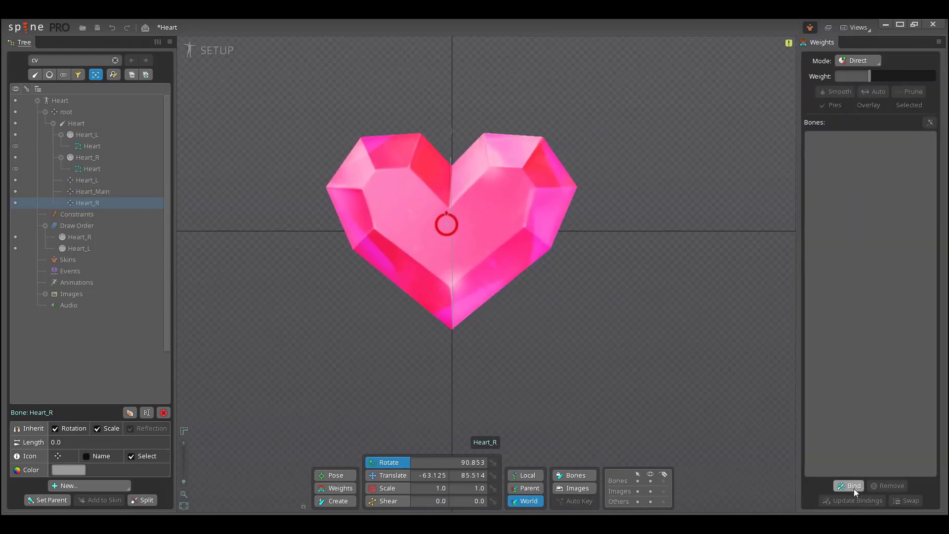
{"action": "left_click", "coordinate": [552, 234]}
{"action": "left_click", "coordinate": [852, 486]}
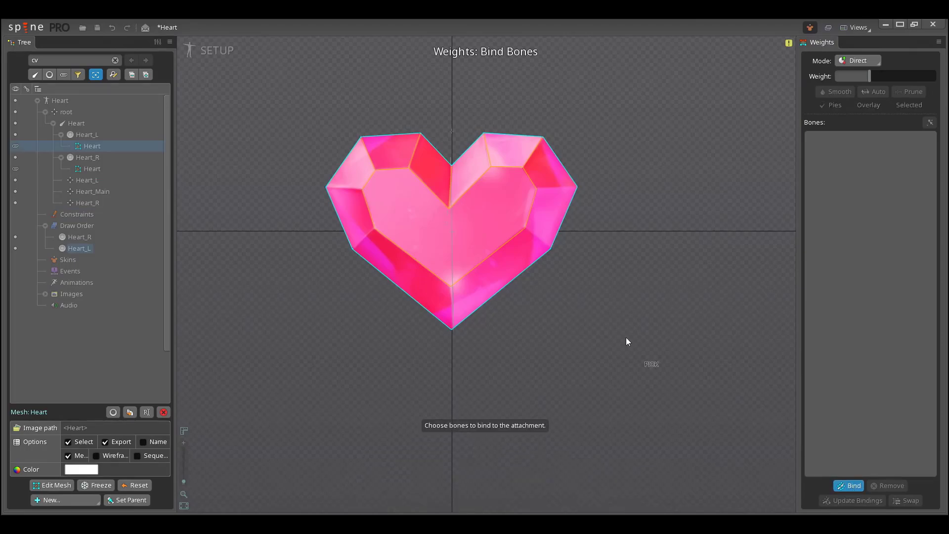
{"action": "left_click", "coordinate": [452, 130]}
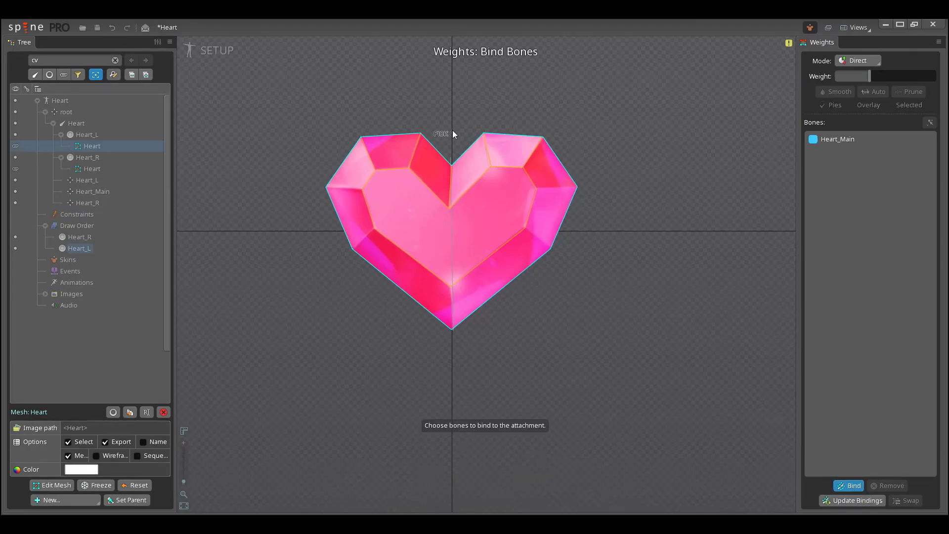
{"action": "left_click", "coordinate": [97, 179]}
{"action": "key", "text": "Return"}
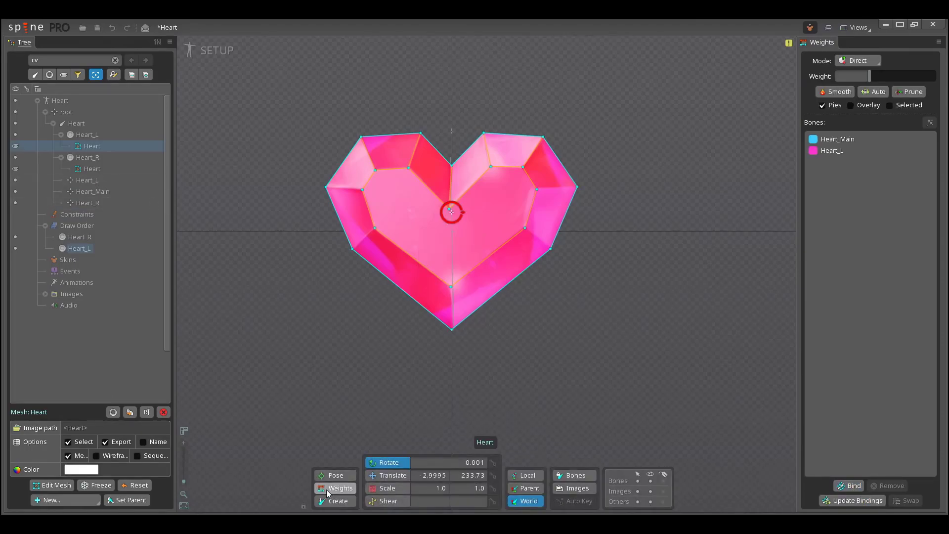
Step: Weight all outline vertices of the Heart_L slot's mesh 100% to the Heart_Main bone, leaving the inner facet vertices on Heart_L
{"action": "left_click", "coordinate": [327, 489]}
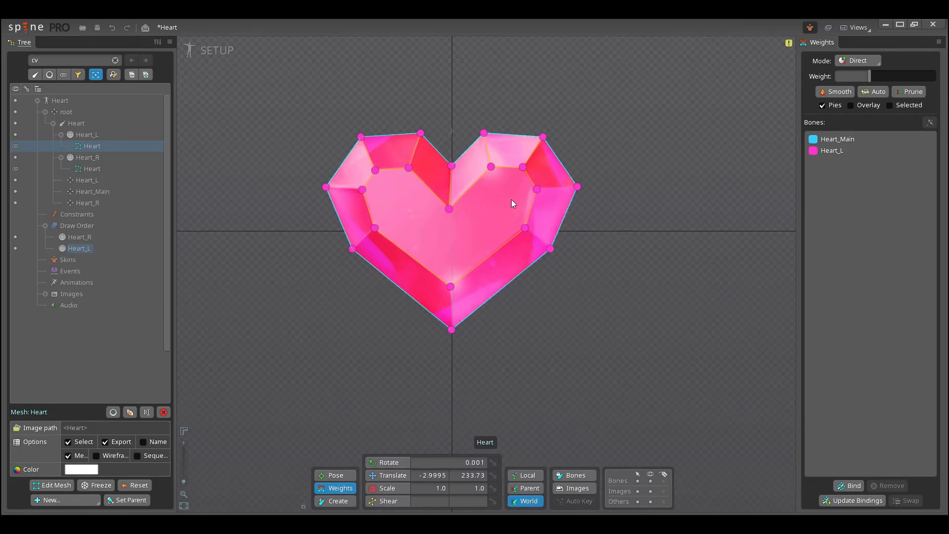
{"action": "left_click", "coordinate": [420, 133]}
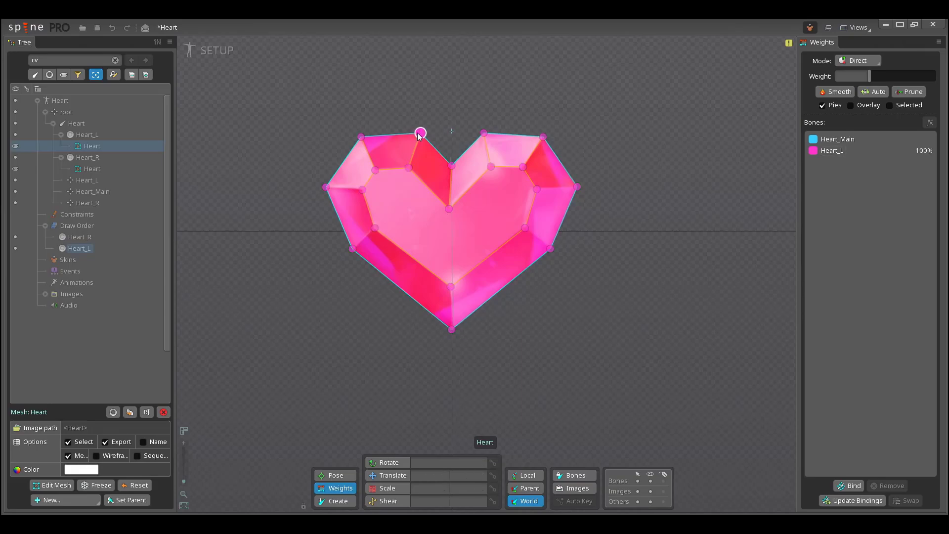
{"action": "left_click", "coordinate": [352, 248], "text": "ctrl"}
{"action": "left_click", "coordinate": [451, 329], "text": "ctrl"}
{"action": "left_click", "coordinate": [550, 248], "text": "ctrl"}
{"action": "left_click_drag", "start_coordinate": [602, 215], "coordinate": [573, 155]}
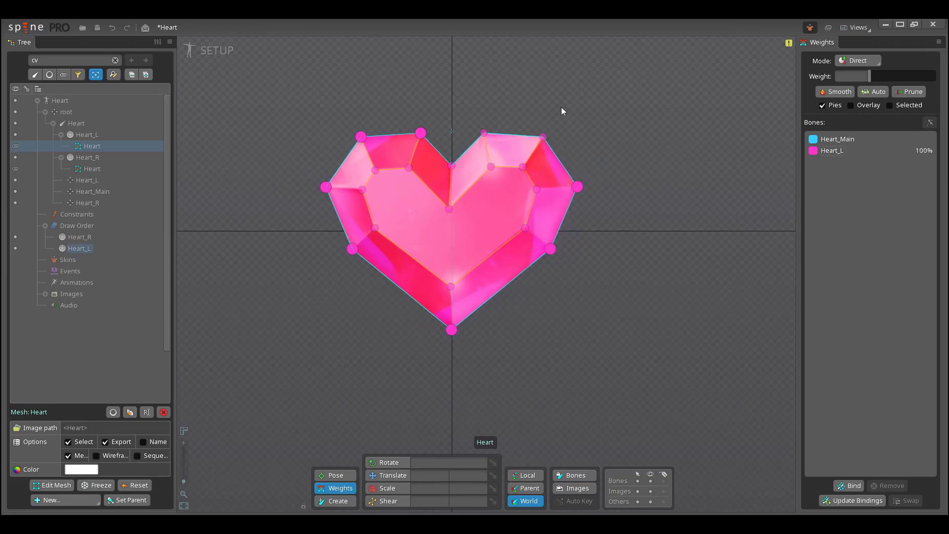
{"action": "left_click_drag", "start_coordinate": [555, 100], "coordinate": [533, 143]}
{"action": "left_click_drag", "start_coordinate": [503, 107], "coordinate": [478, 141]}
{"action": "left_click", "coordinate": [452, 165], "text": "ctrl"}
{"action": "left_click", "coordinate": [837, 139]}
{"action": "left_click_drag", "start_coordinate": [870, 77], "coordinate": [934, 77]}
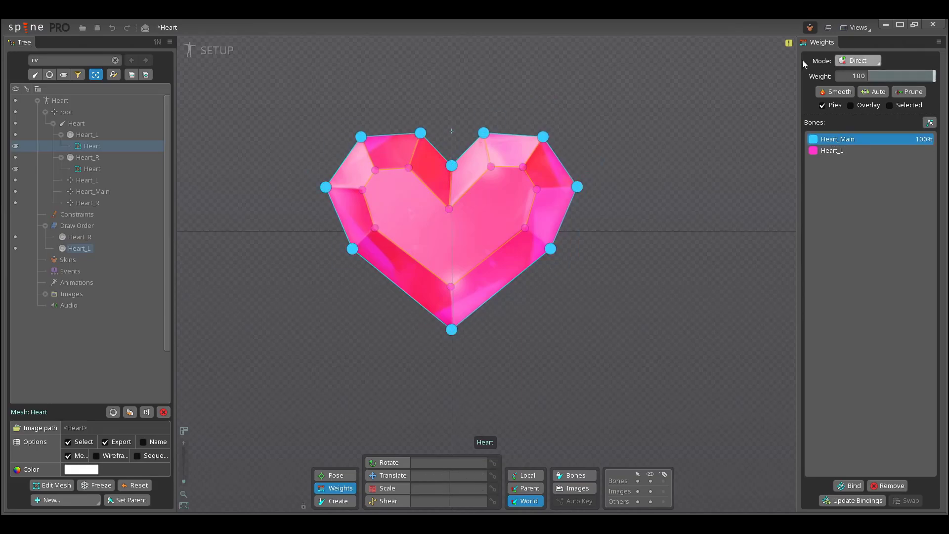
Step: Test the weights by moving the Heart_Main bone, and undo the move
{"action": "key", "text": "v"}
{"action": "left_click", "coordinate": [452, 131]}
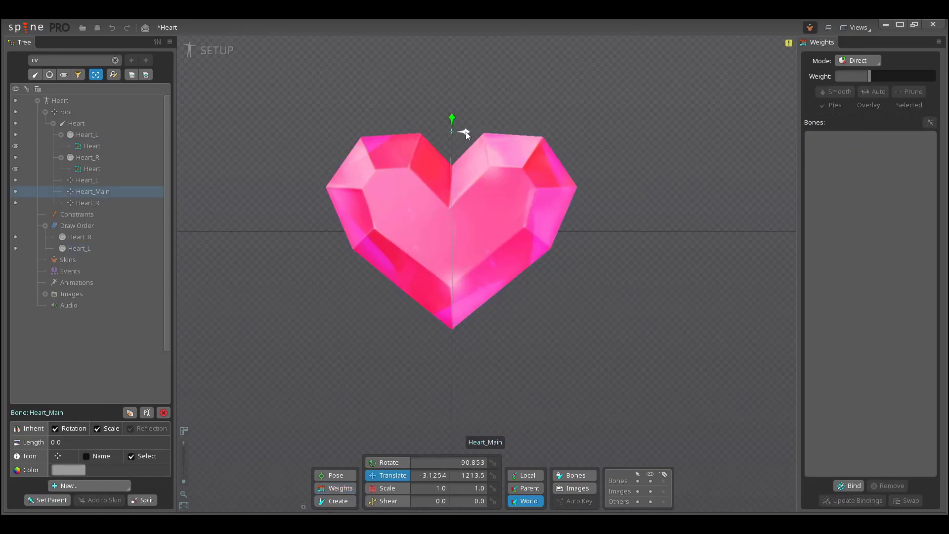
{"action": "left_click_drag", "start_coordinate": [555, 115], "coordinate": [703, 91]}
{"action": "key", "text": "ctrl+z"}
{"action": "key", "text": "ctrl+z"}
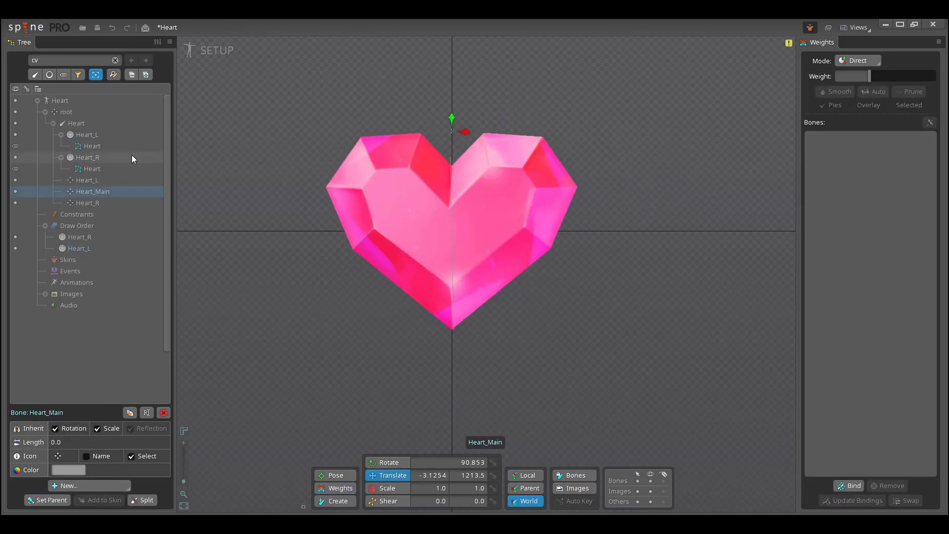
Step: Hide the Heart mesh in the Heart_R slot, test-move the Heart_Main and Heart_L bones, and undo the moves
{"action": "left_click", "coordinate": [16, 170]}
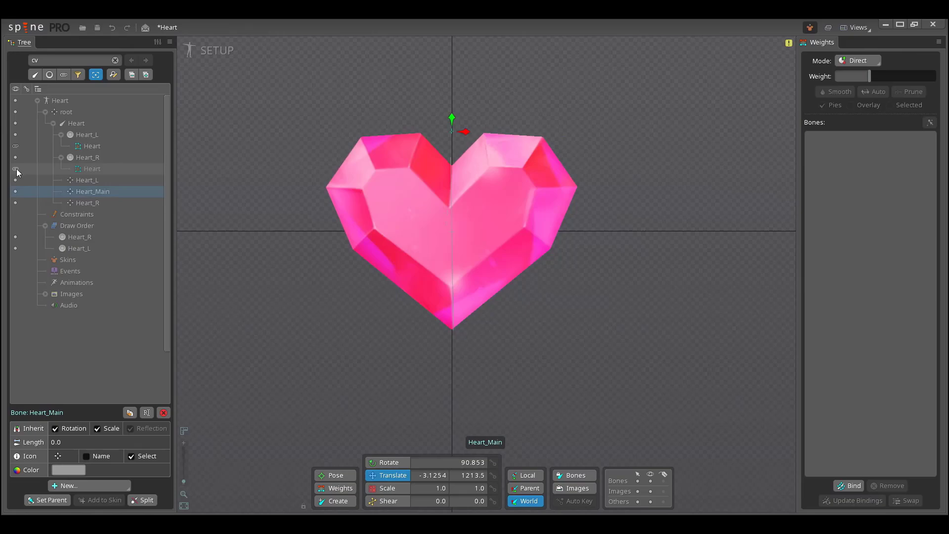
{"action": "mouse_move", "coordinate": [535, 107]}
{"action": "left_mouse_down"}
{"action": "mouse_move", "coordinate": [608, 126]}
{"action": "mouse_move", "coordinate": [527, 113]}
{"action": "left_mouse_up"}
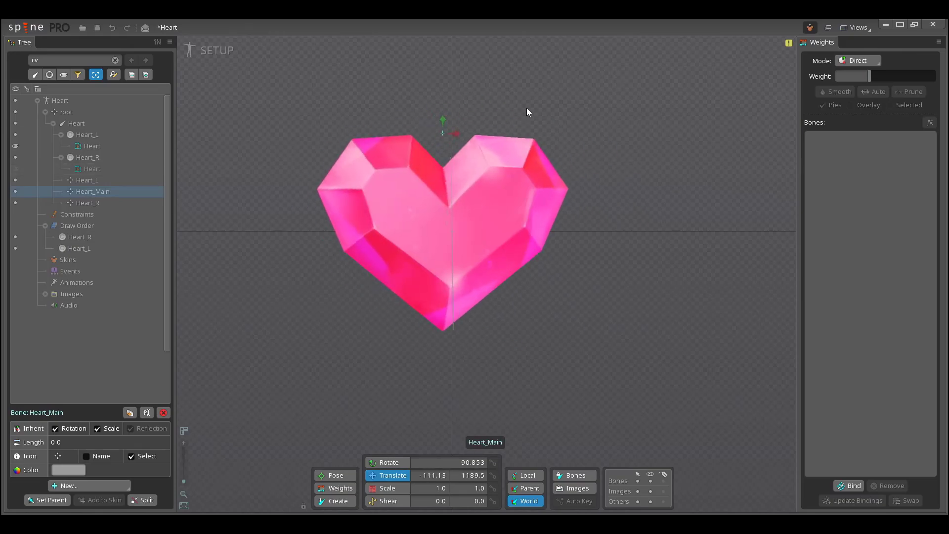
{"action": "left_click_drag", "start_coordinate": [640, 225], "coordinate": [649, 238]}
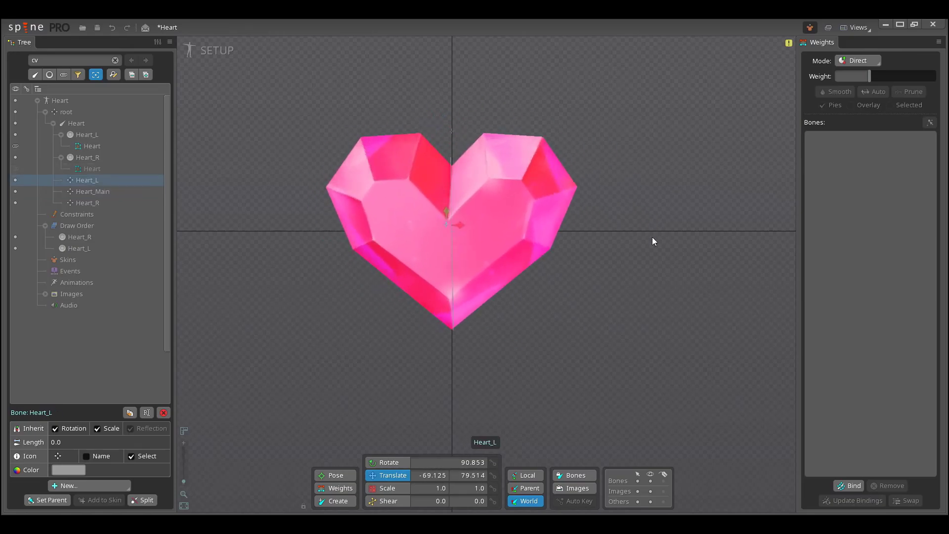
{"action": "key", "text": "ctrl+z"}
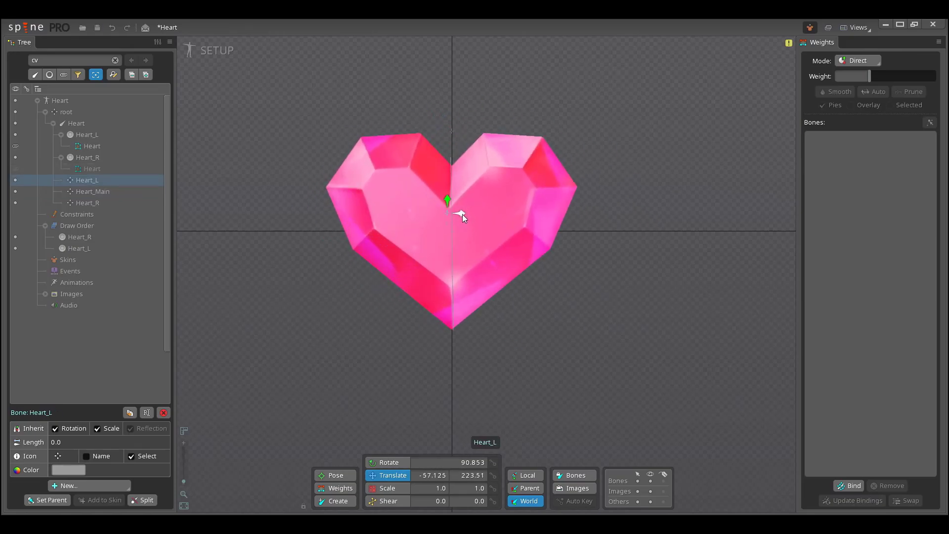
Step: Try a turned pose by narrowing and shifting the Heart_L bone and scaling Heart_Main to about 0.70 in width, and undo it
{"action": "key", "text": "x"}
{"action": "left_click_drag", "start_coordinate": [429, 213], "coordinate": [442, 211]}
{"action": "key", "text": "v"}
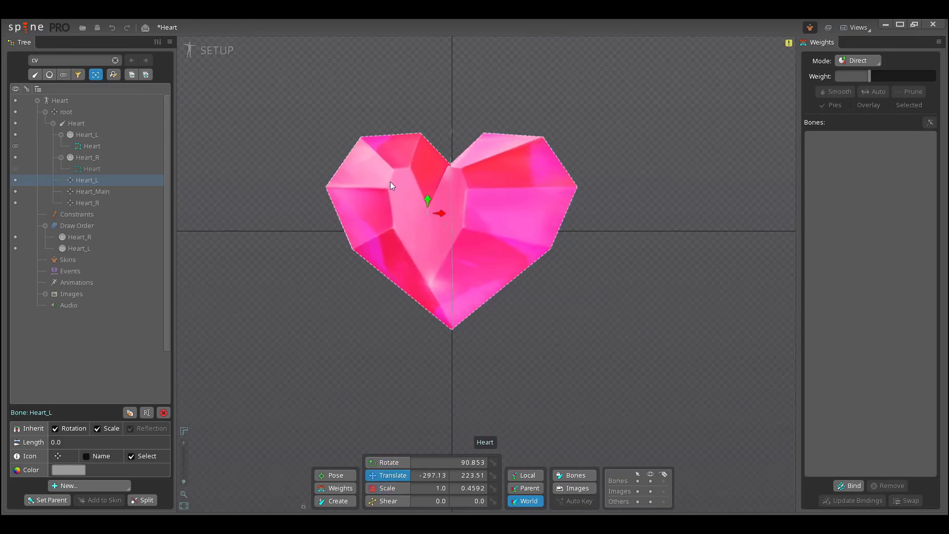
{"action": "key", "text": "ctrl+z"}
{"action": "left_click", "coordinate": [451, 131]}
{"action": "key", "text": "x"}
{"action": "left_click_drag", "start_coordinate": [451, 130], "coordinate": [439, 133]}
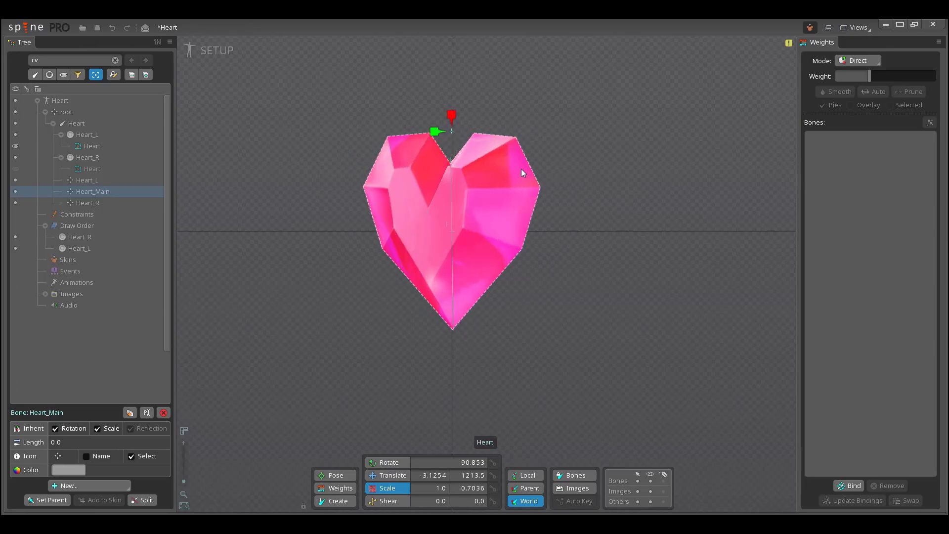
{"action": "key", "text": "ctrl+z"}
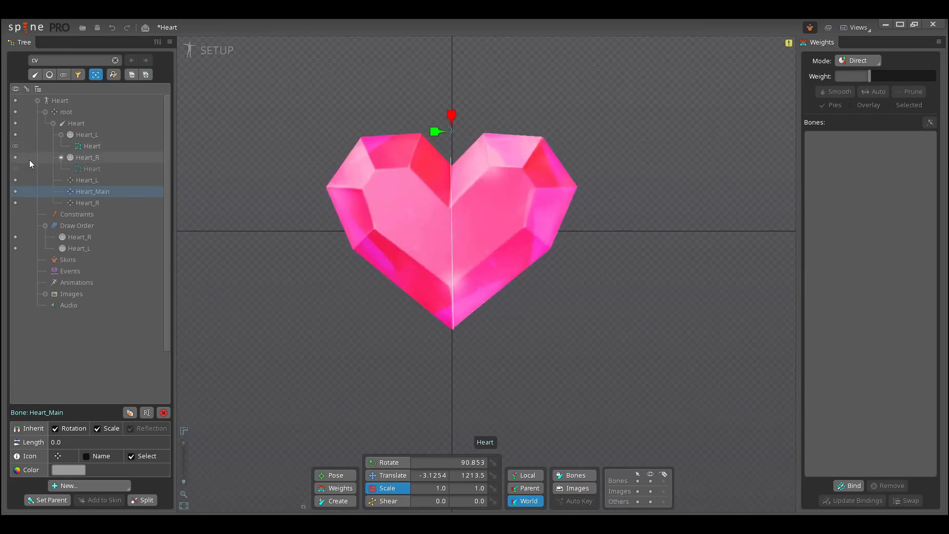
Step: Show only the Heart mesh in the Heart_R slot and bind it to the Heart_Main and Heart_R bones
{"action": "left_click", "coordinate": [15, 146]}
{"action": "left_click", "coordinate": [15, 169]}
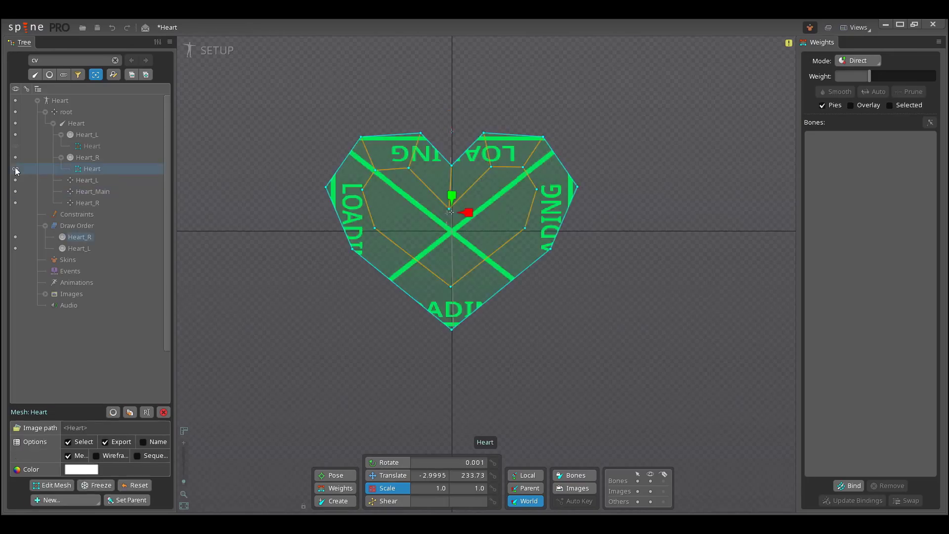
{"action": "left_click", "coordinate": [848, 486]}
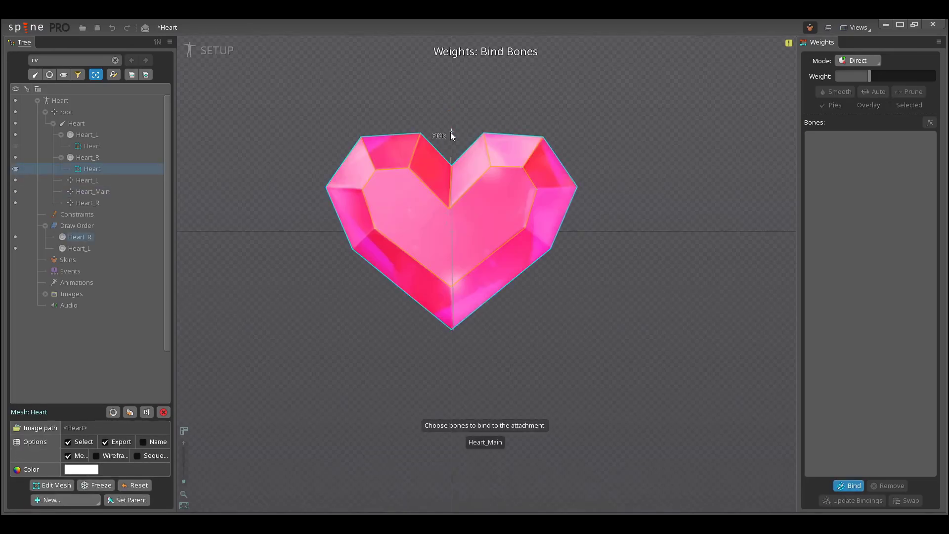
{"action": "left_click", "coordinate": [450, 132]}
{"action": "double_click", "coordinate": [91, 201]}
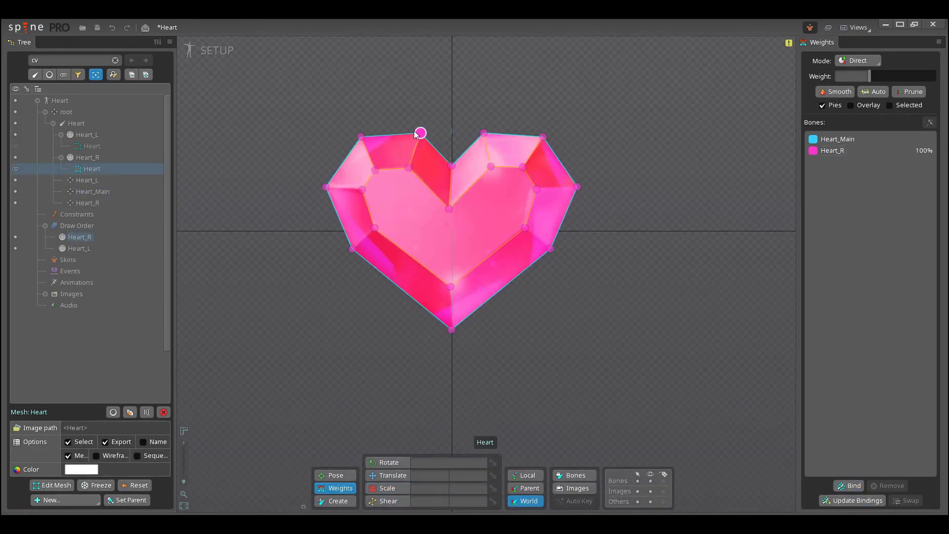
Step: Weight all outline vertices of the Heart_R slot's mesh 100% to the Heart_Main bone, leaving the inner facet vertices on Heart_R
{"action": "left_click_drag", "start_coordinate": [327, 111], "coordinate": [369, 144]}
{"action": "left_click_drag", "start_coordinate": [299, 157], "coordinate": [361, 275]}
{"action": "left_click_drag", "start_coordinate": [407, 298], "coordinate": [482, 369]}
{"action": "left_click_drag", "start_coordinate": [636, 234], "coordinate": [538, 262]}
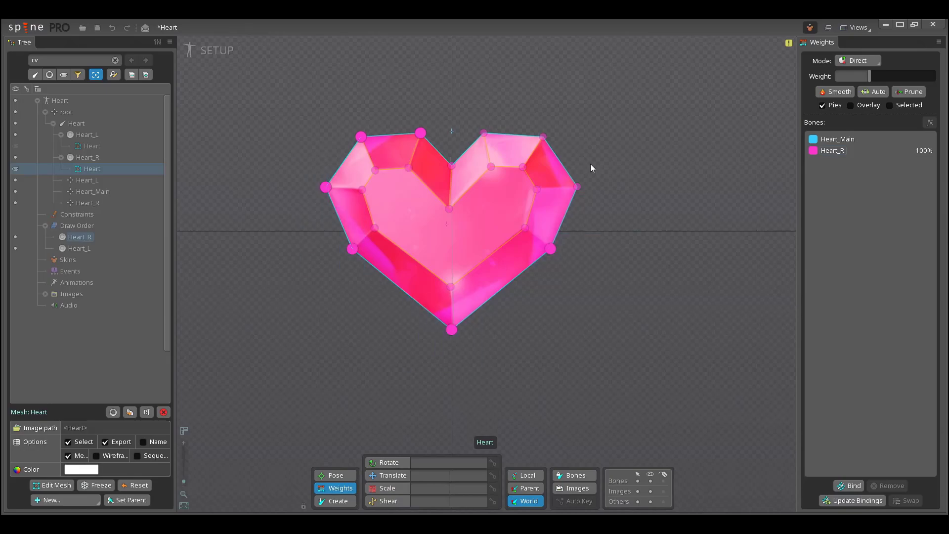
{"action": "left_click", "coordinate": [840, 139]}
{"action": "left_click_drag", "start_coordinate": [869, 76], "coordinate": [935, 77]}
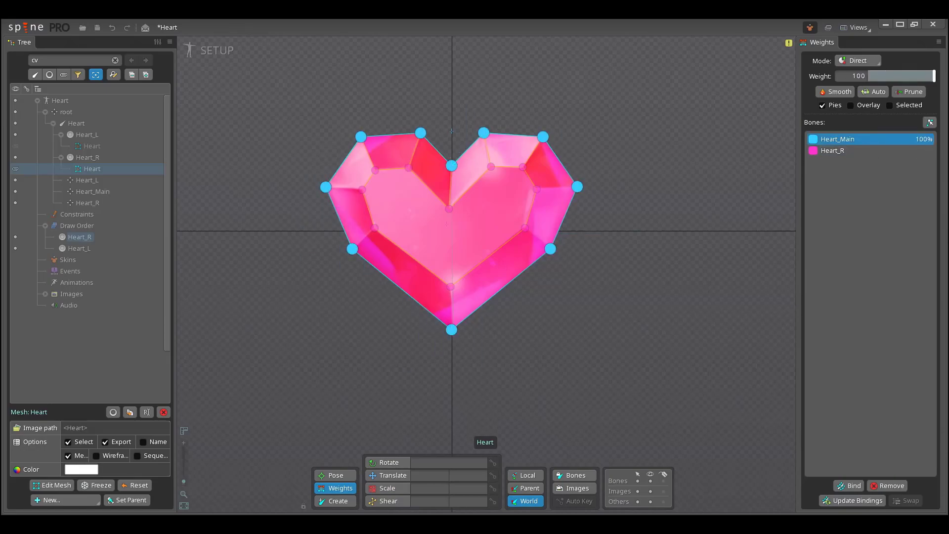
{"action": "key", "text": "Escape"}
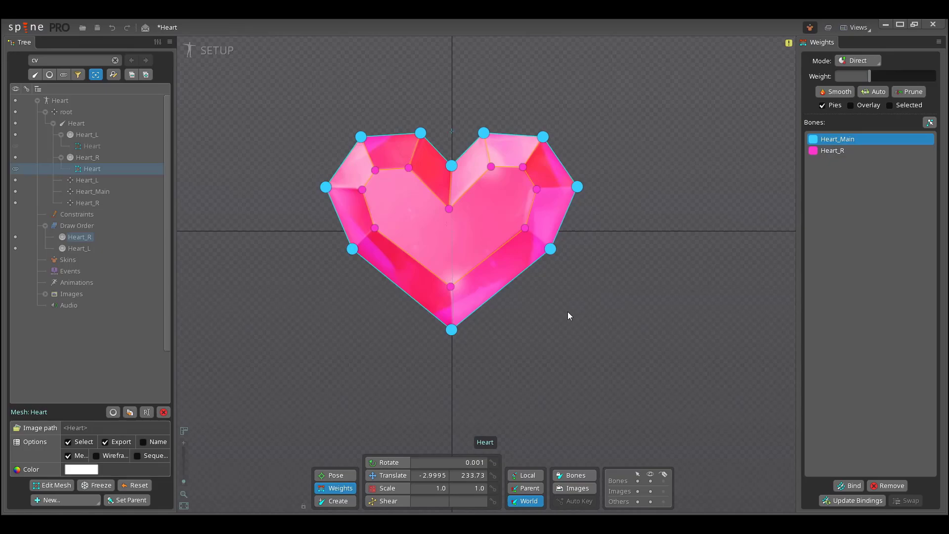
{"action": "key", "text": "v"}
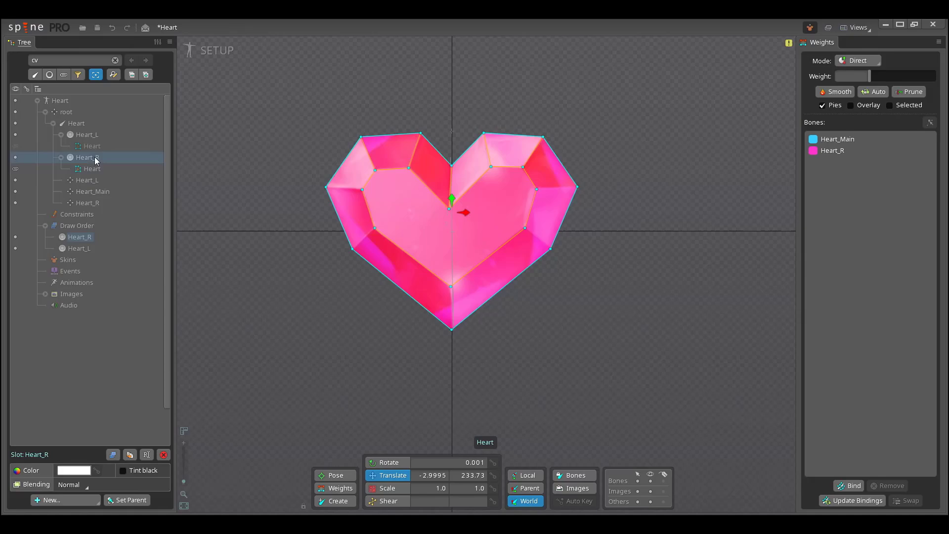
Step: Tint the Heart_R slot with the light red colour F56262FF
{"action": "left_click", "coordinate": [73, 470]}
{"action": "left_click", "coordinate": [506, 175]}
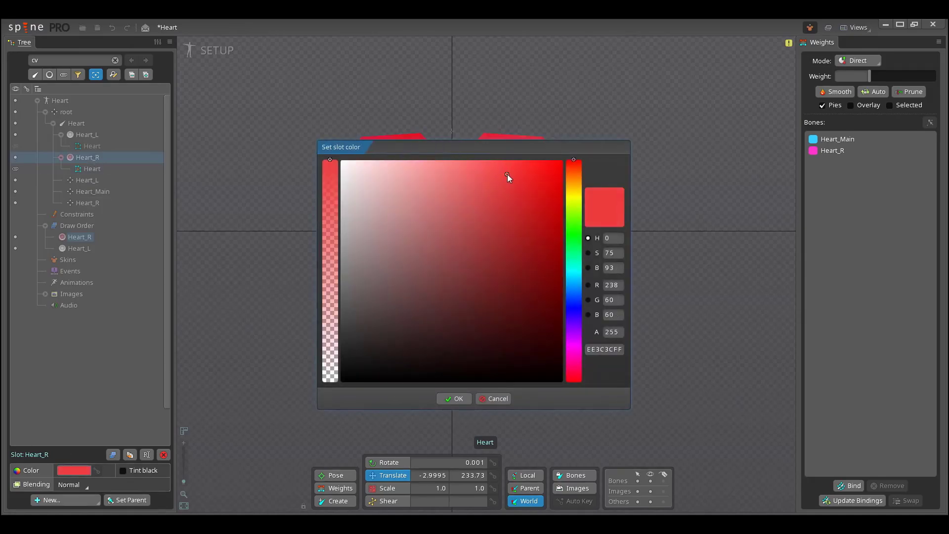
{"action": "left_click_drag", "start_coordinate": [509, 168], "coordinate": [473, 168]}
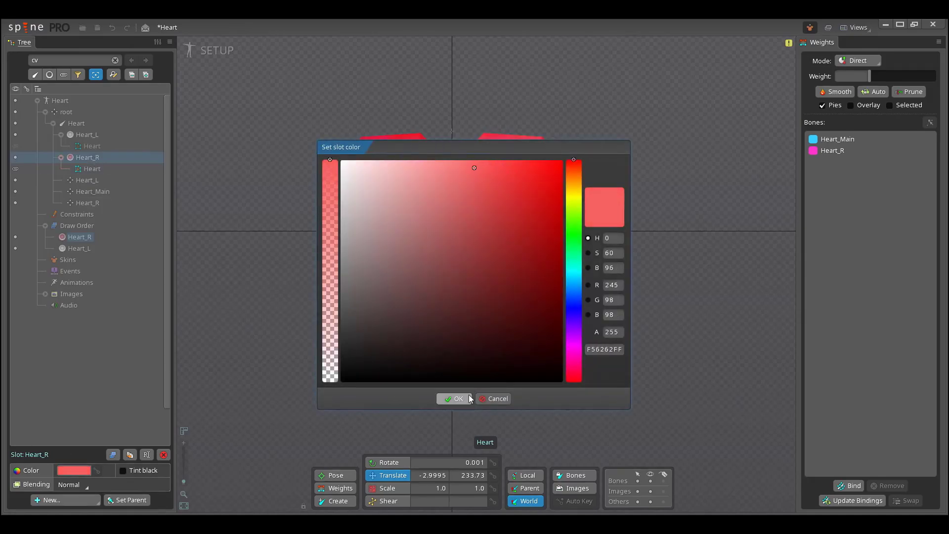
{"action": "left_click", "coordinate": [453, 398]}
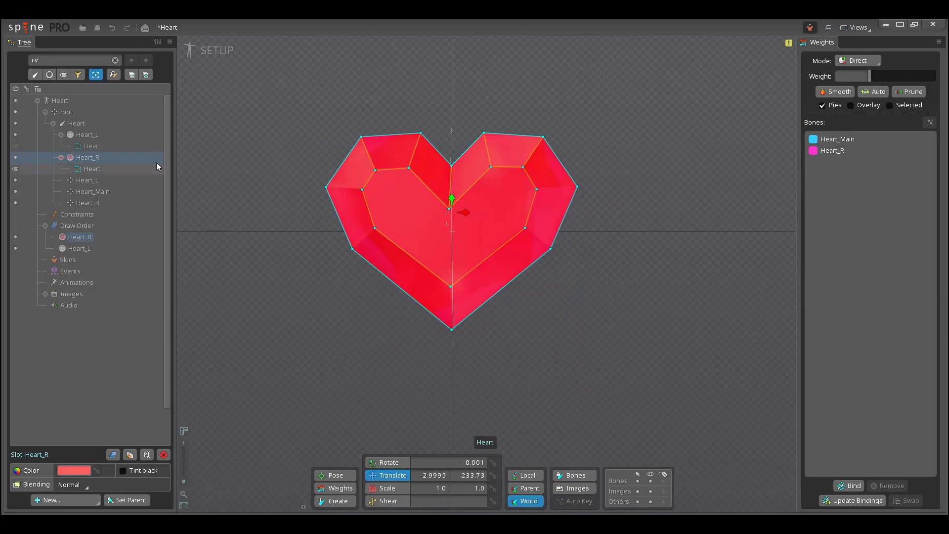
Step: Make the Heart mesh in the Heart_L slot visible together with the one in the Heart_R slot
{"action": "left_click", "coordinate": [27, 147]}
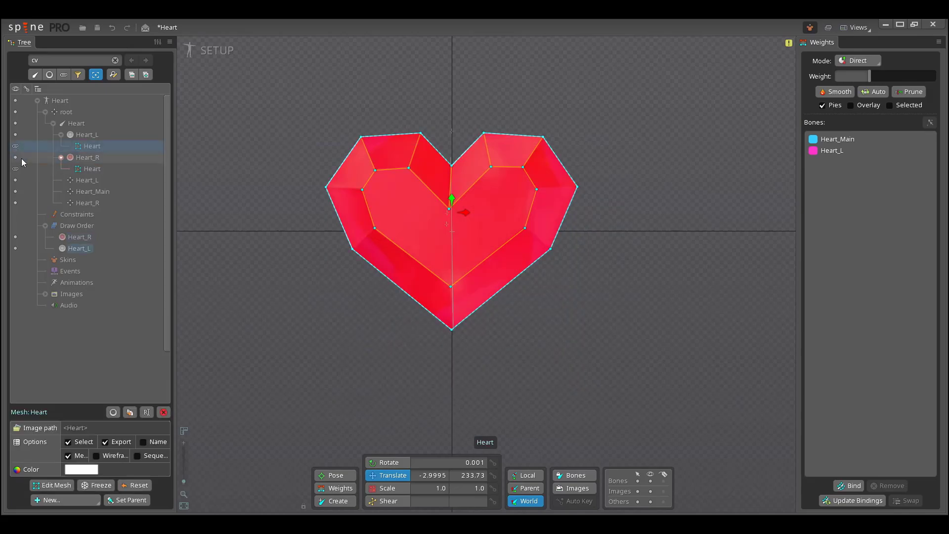
{"action": "left_click", "coordinate": [15, 169]}
{"action": "left_click", "coordinate": [16, 170]}
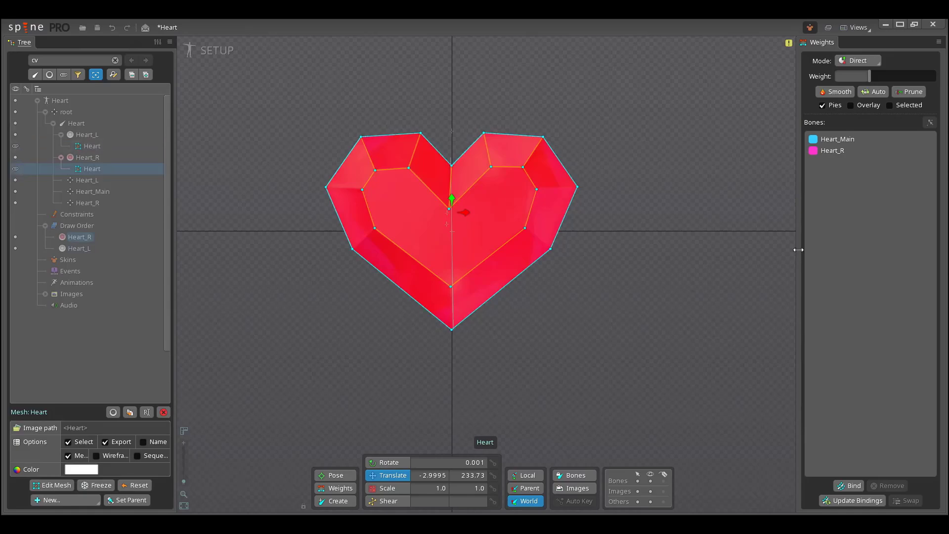
Step: Switch to Animate mode and create a new animation named Heart
{"action": "left_click", "coordinate": [217, 51]}
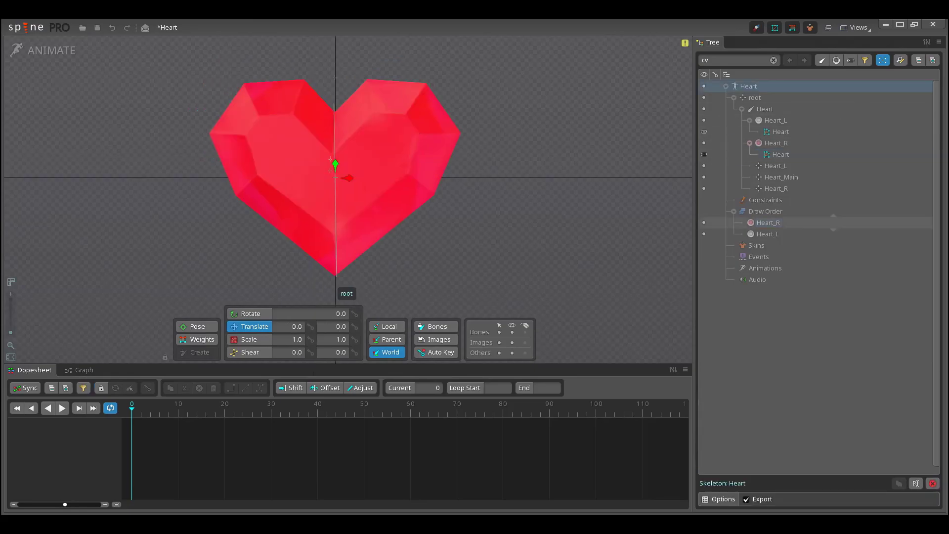
{"action": "left_click", "coordinate": [771, 268]}
{"action": "left_click", "coordinate": [818, 500]}
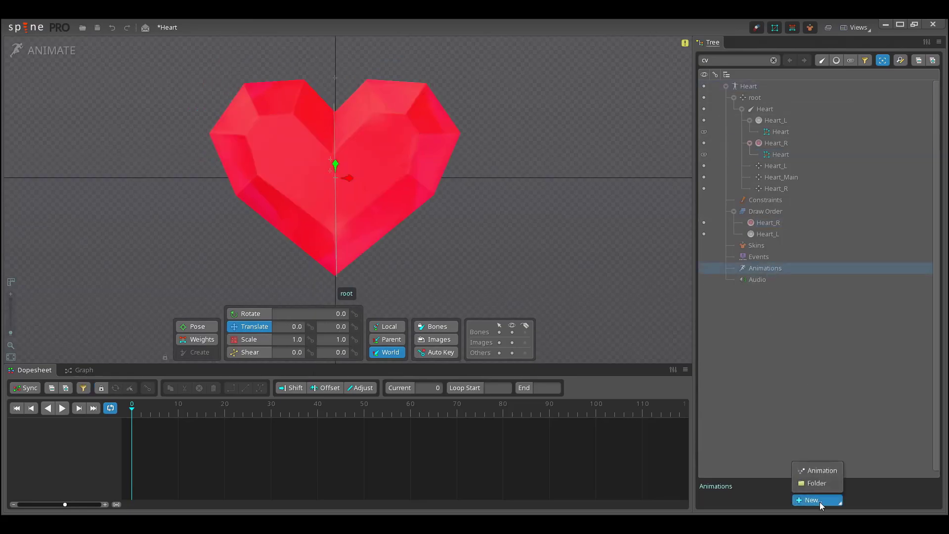
{"action": "left_click", "coordinate": [819, 474]}
{"action": "type", "text": "Heart"}
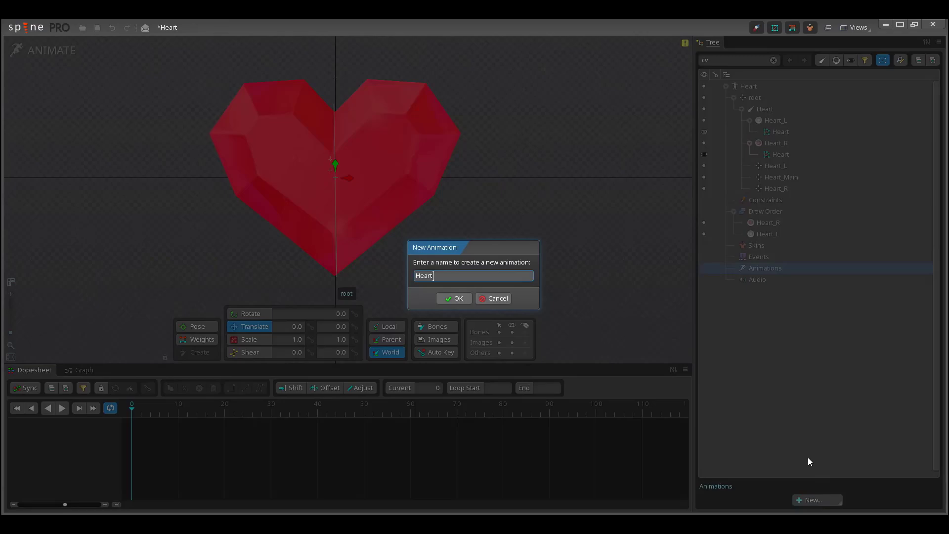
{"action": "left_click", "coordinate": [460, 297]}
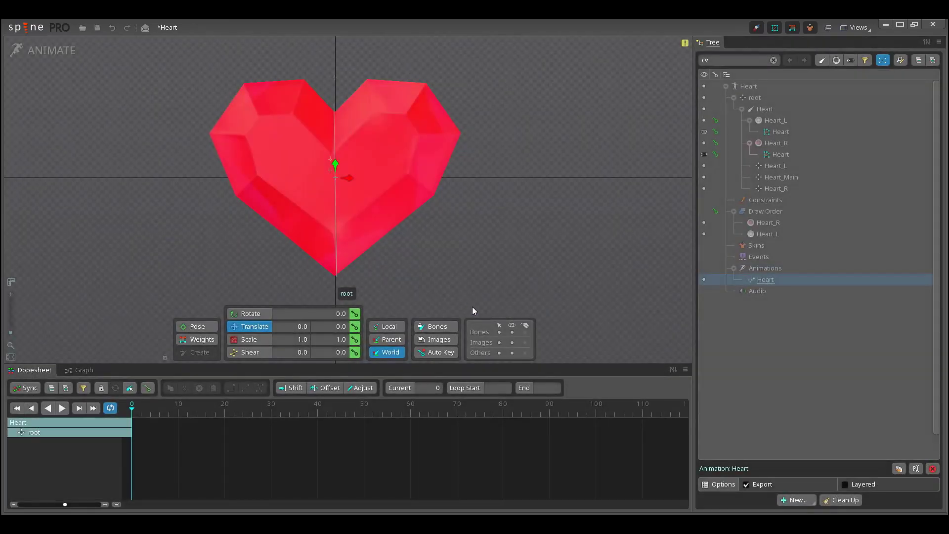
Step: Key the translation and scale of the Heart_L, Heart_Main and Heart_R bones at frame 0 and select those keys
{"action": "left_click_drag", "start_coordinate": [489, 236], "coordinate": [523, 257]}
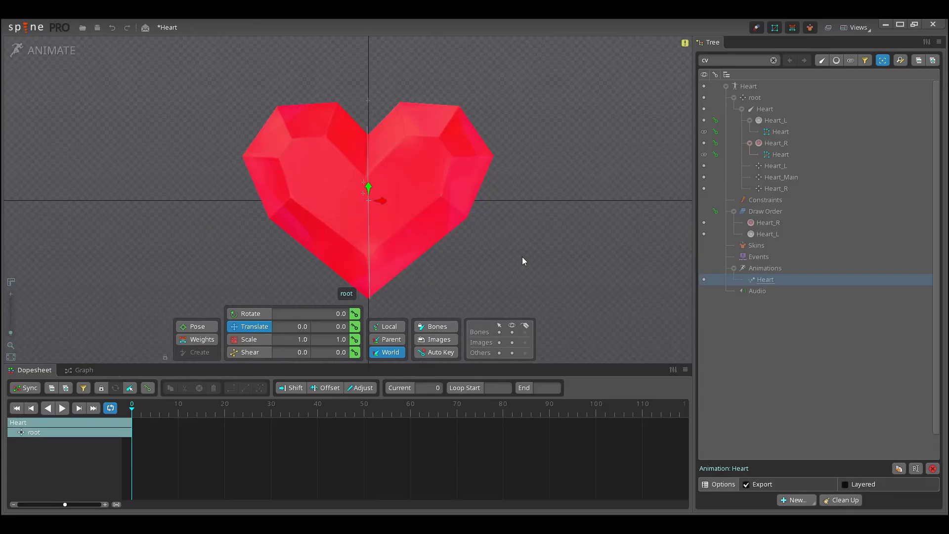
{"action": "left_click", "coordinate": [791, 167]}
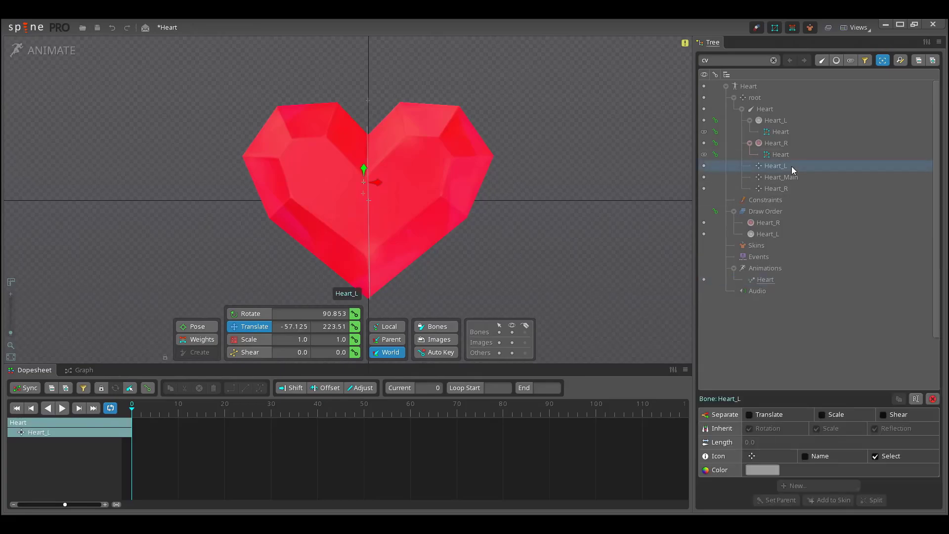
{"action": "left_click", "coordinate": [788, 188], "text": "ctrl"}
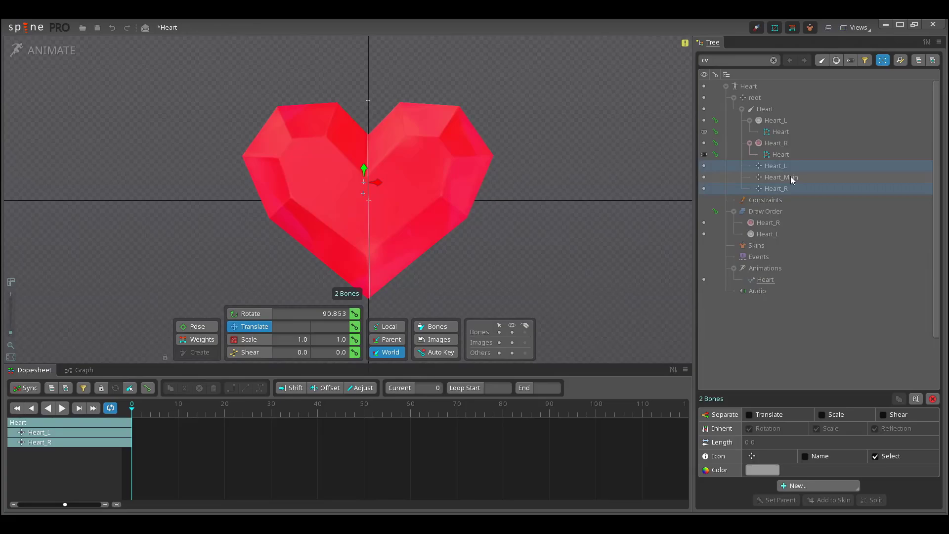
{"action": "left_click", "coordinate": [790, 178], "text": "ctrl"}
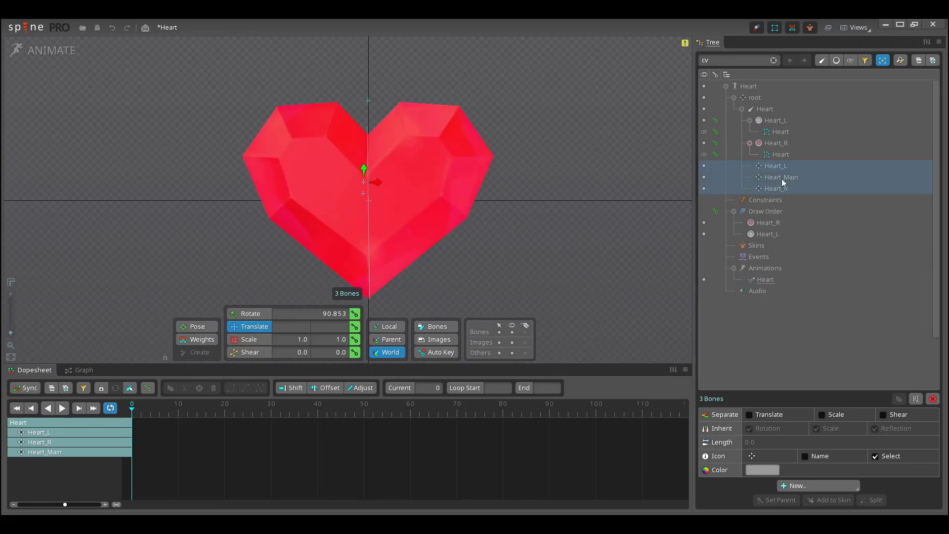
{"action": "left_click", "coordinate": [354, 326]}
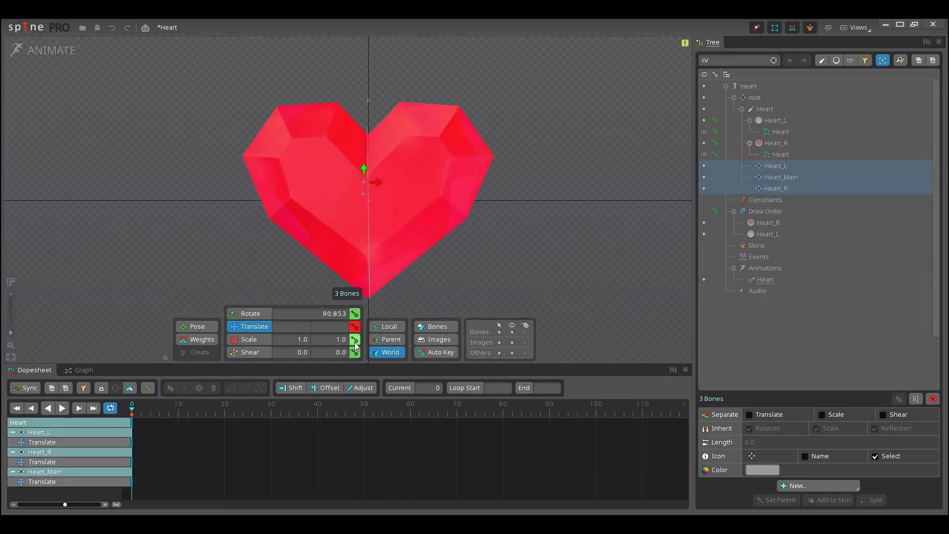
{"action": "left_click", "coordinate": [354, 339]}
{"action": "left_click", "coordinate": [132, 428]}
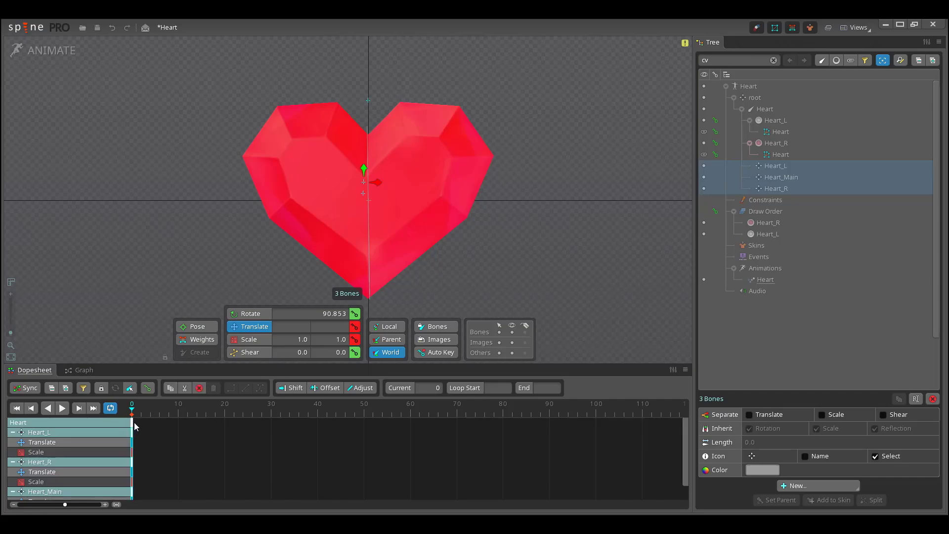
Step: Copy the frame 0 keys of the Heart_L, Heart_R and Heart_Main bones and paste them at frame 20
{"action": "key", "text": "ctrl+c"}
{"action": "left_click", "coordinate": [225, 407]}
{"action": "key", "text": "ctrl+v"}
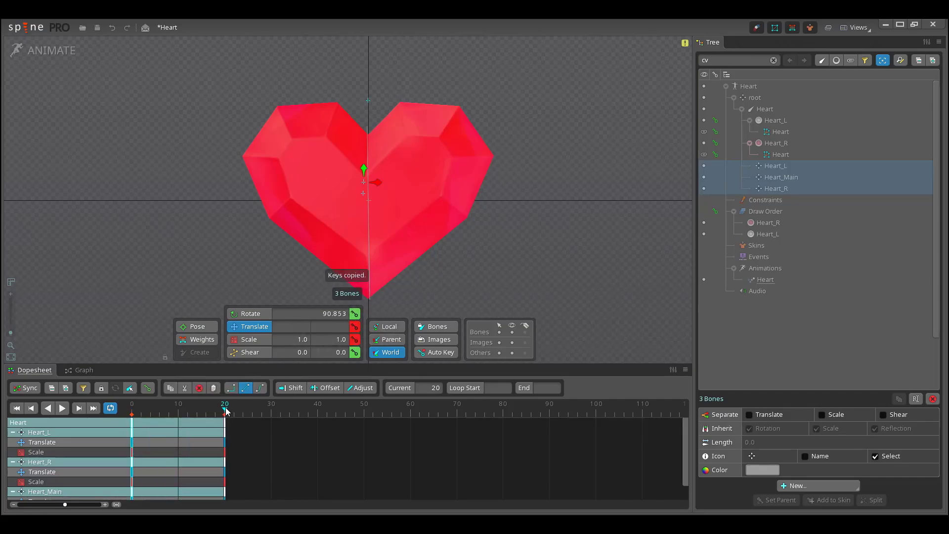
{"action": "key", "text": "ctrl+v"}
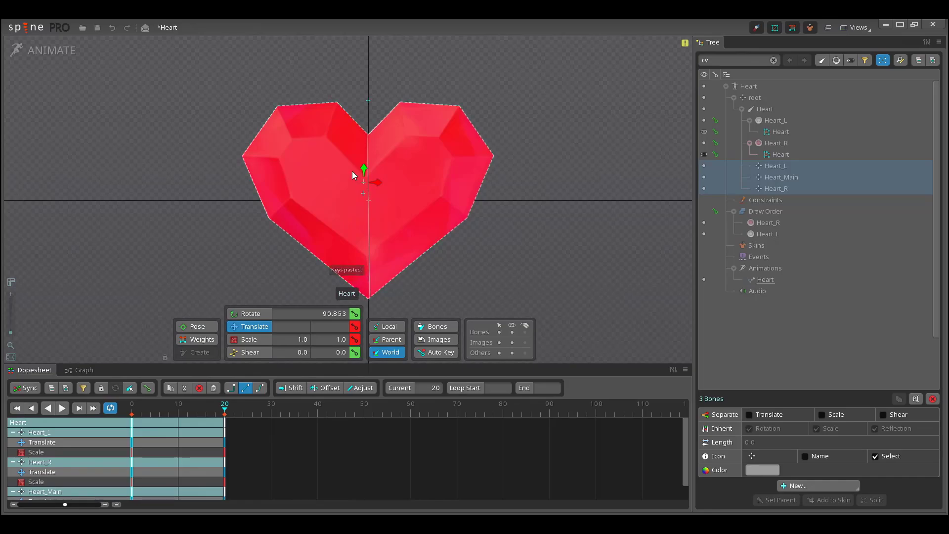
Step: At frame 20, move the Heart_R bone left to X about -489, set its Y scale to 0, and key both
{"action": "left_click", "coordinate": [782, 142]}
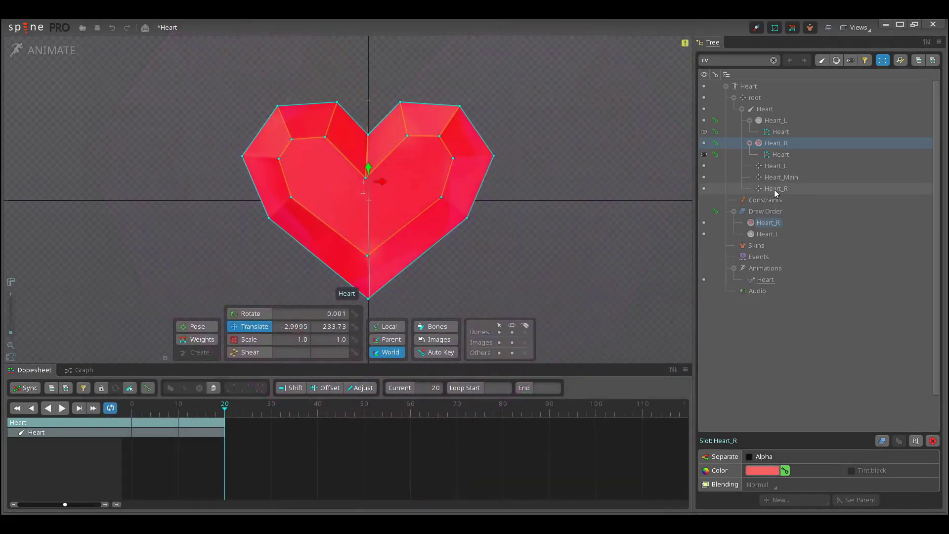
{"action": "left_click", "coordinate": [773, 188]}
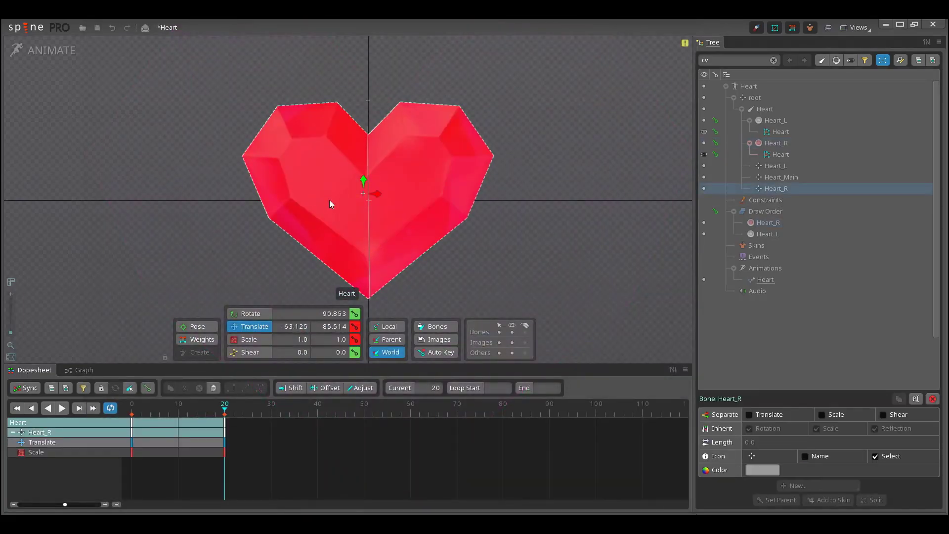
{"action": "key", "text": "d"}
{"action": "key", "text": "d"}
{"action": "key", "text": "s"}
{"action": "left_click_drag", "start_coordinate": [378, 210], "coordinate": [351, 191]}
{"action": "key", "text": "t"}
{"action": "left_click", "coordinate": [355, 339]}
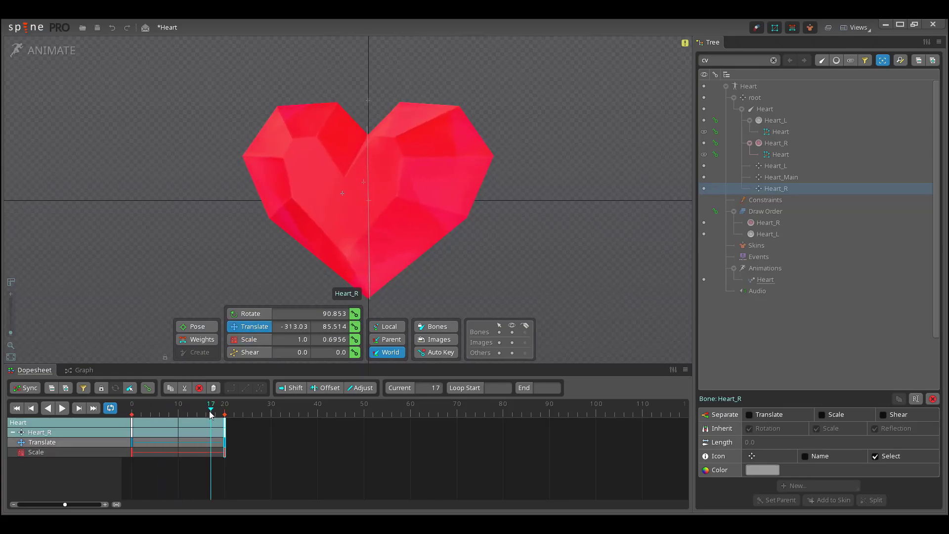
{"action": "left_click", "coordinate": [329, 339]}
{"action": "type", "text": "0"}
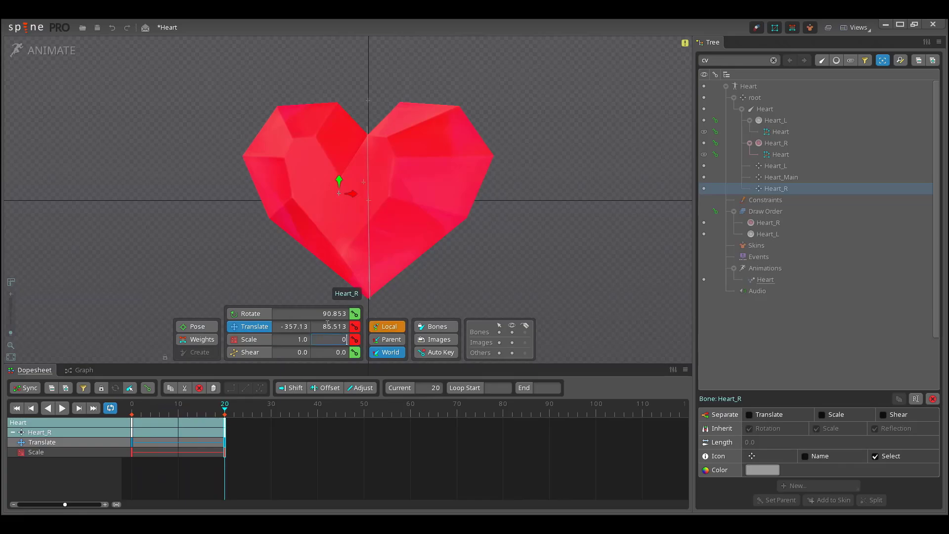
{"action": "key", "text": "Return"}
{"action": "left_click", "coordinate": [354, 340]}
{"action": "left_click_drag", "start_coordinate": [352, 193], "coordinate": [341, 193]}
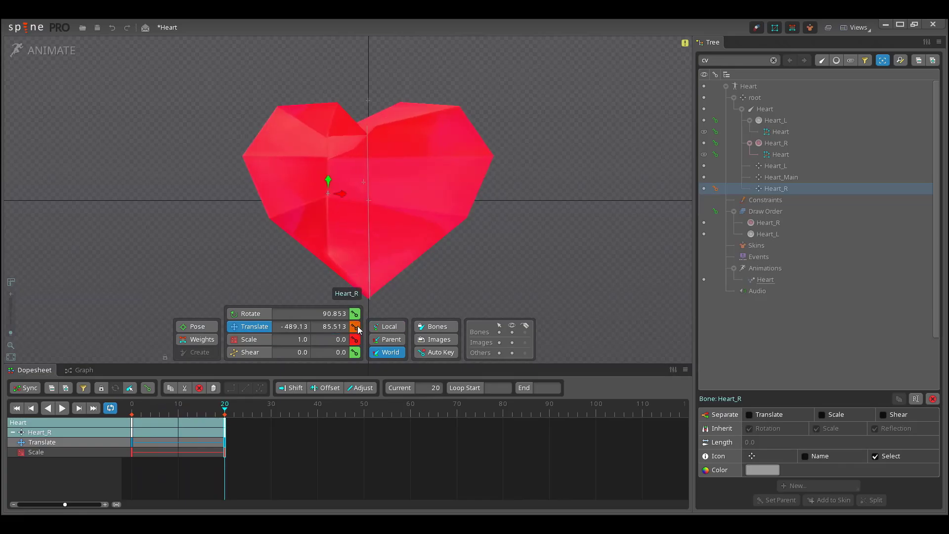
Step: Set the Heart_Main bone's Y scale to 0 at frame 20 and key it
{"action": "left_click", "coordinate": [369, 100]}
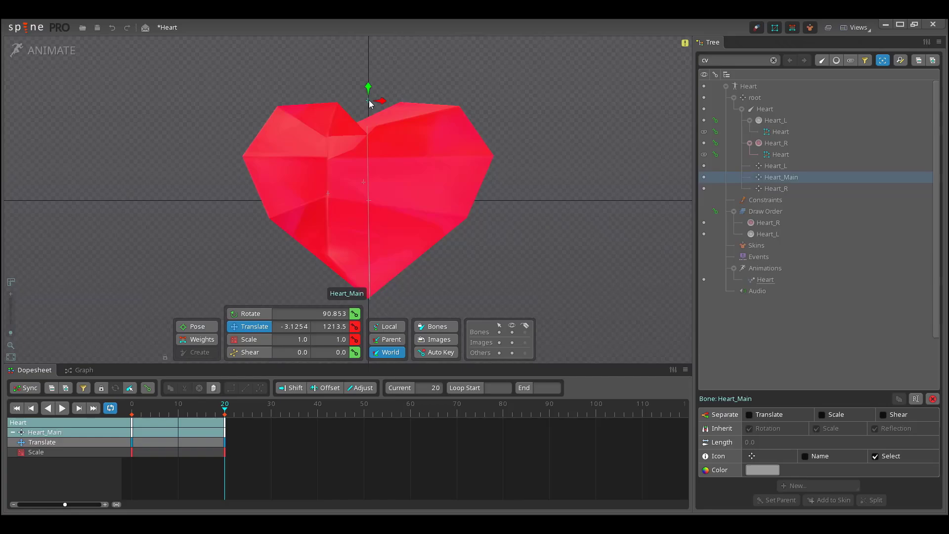
{"action": "left_click", "coordinate": [336, 339]}
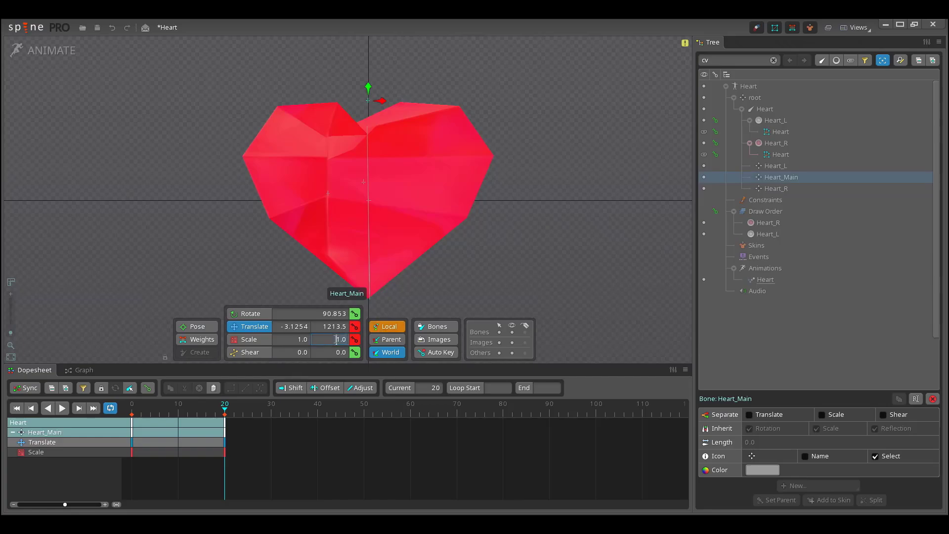
{"action": "type", "text": "0"}
{"action": "key", "text": "Return"}
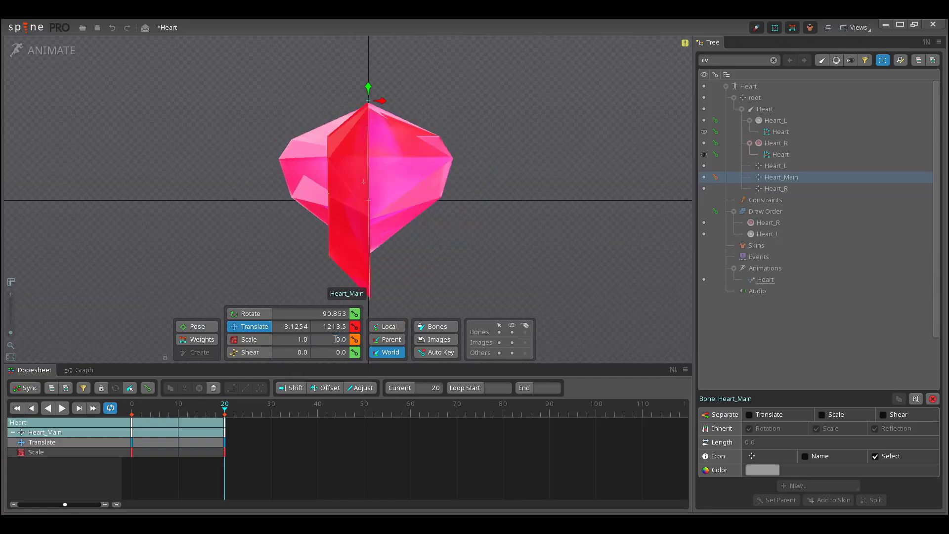
{"action": "left_click", "coordinate": [354, 339]}
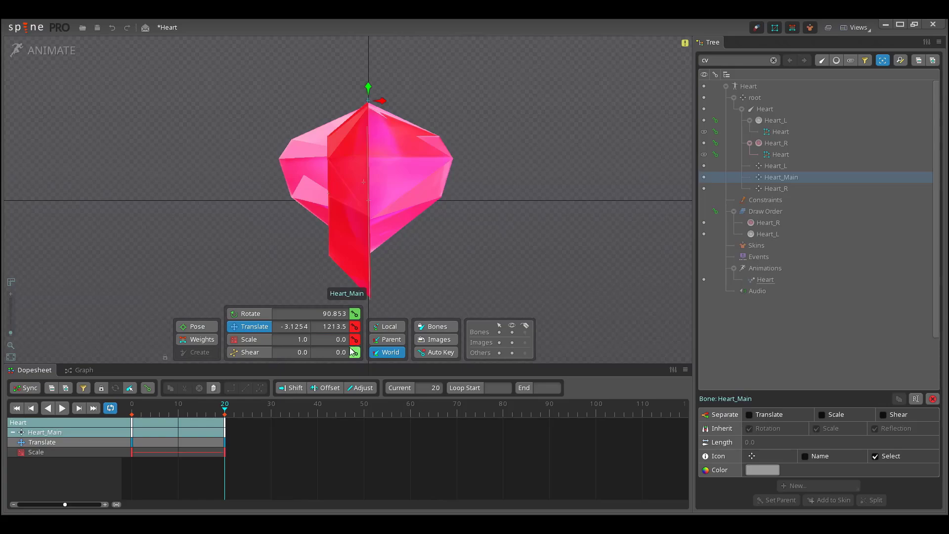
Step: At frame 20, move the Heart_L bone right to X about 471, set its Y scale to 0, and key both
{"action": "left_click", "coordinate": [776, 166]}
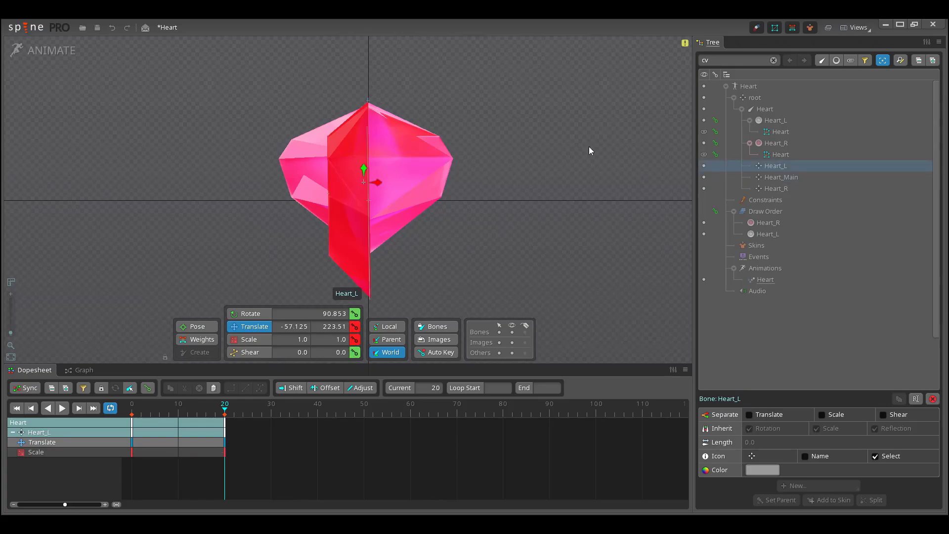
{"action": "left_click_drag", "start_coordinate": [378, 183], "coordinate": [421, 183]}
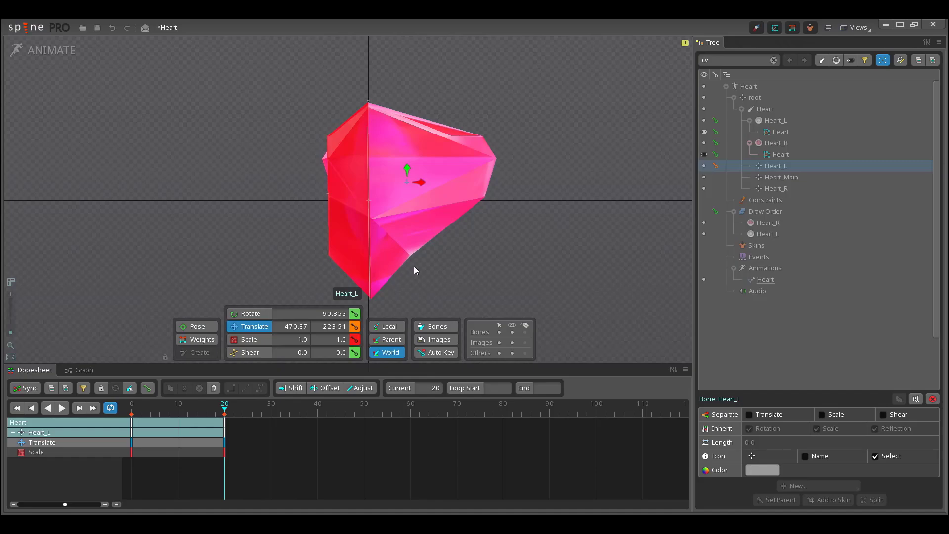
{"action": "left_click", "coordinate": [355, 326]}
{"action": "left_click", "coordinate": [331, 339]}
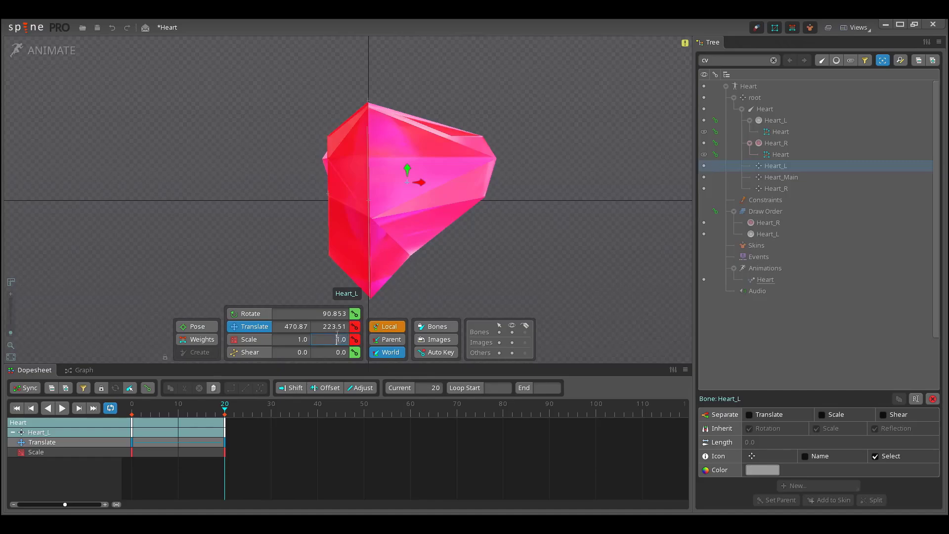
{"action": "type", "text": "0"}
{"action": "key", "text": "Return"}
{"action": "left_click", "coordinate": [355, 339]}
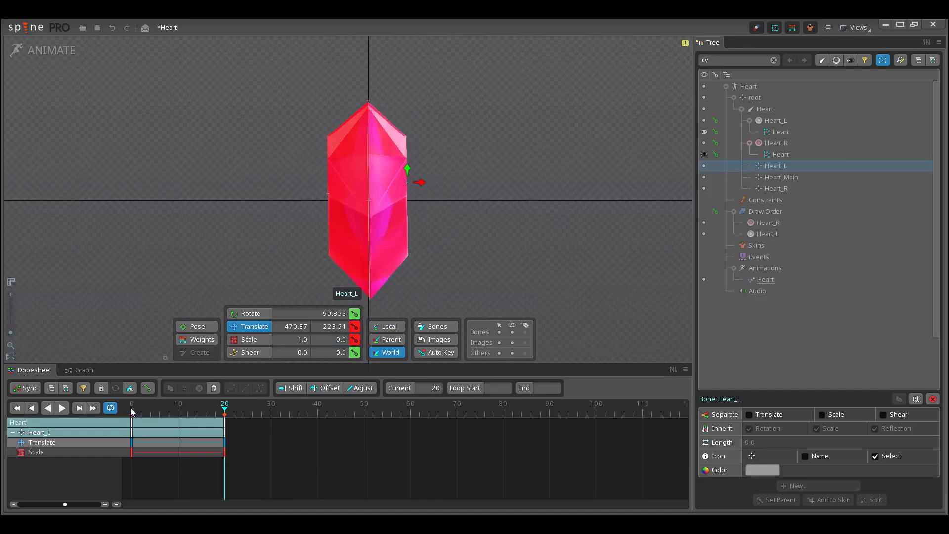
{"action": "left_click_drag", "start_coordinate": [130, 408], "coordinate": [225, 421]}
Step: Key the slots' draw order at frame 0, and again at frame 20 with the Heart_L slot moved above Heart_R
{"action": "left_click", "coordinate": [774, 121]}
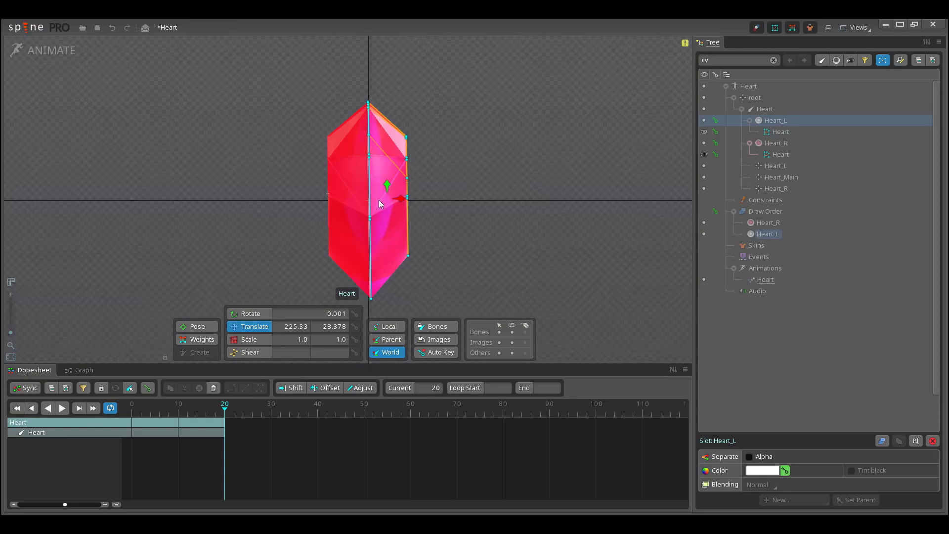
{"action": "left_click", "coordinate": [836, 60]}
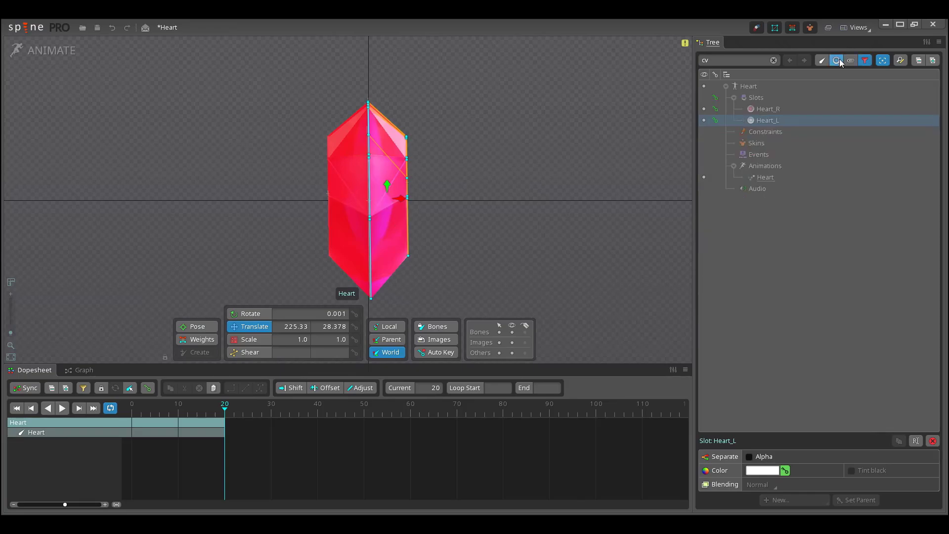
{"action": "left_click", "coordinate": [131, 408]}
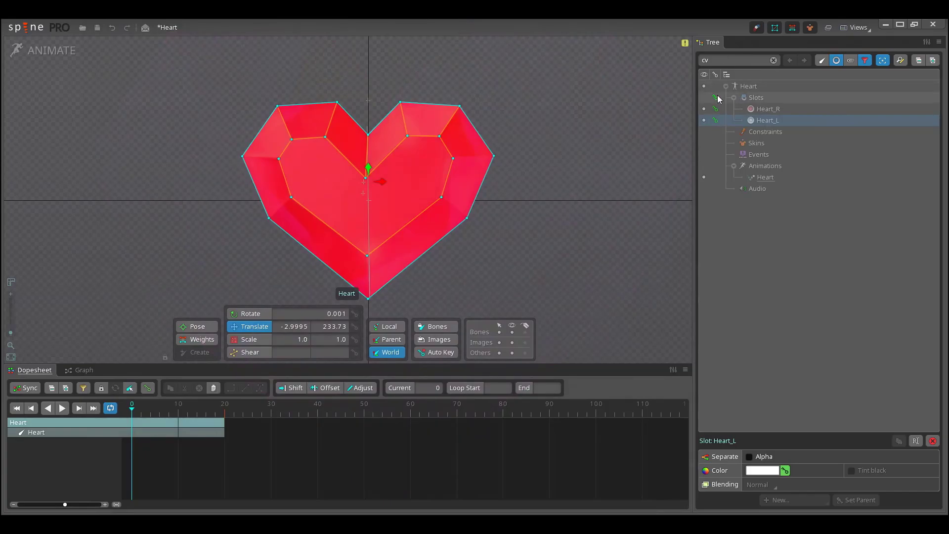
{"action": "left_click", "coordinate": [715, 98]}
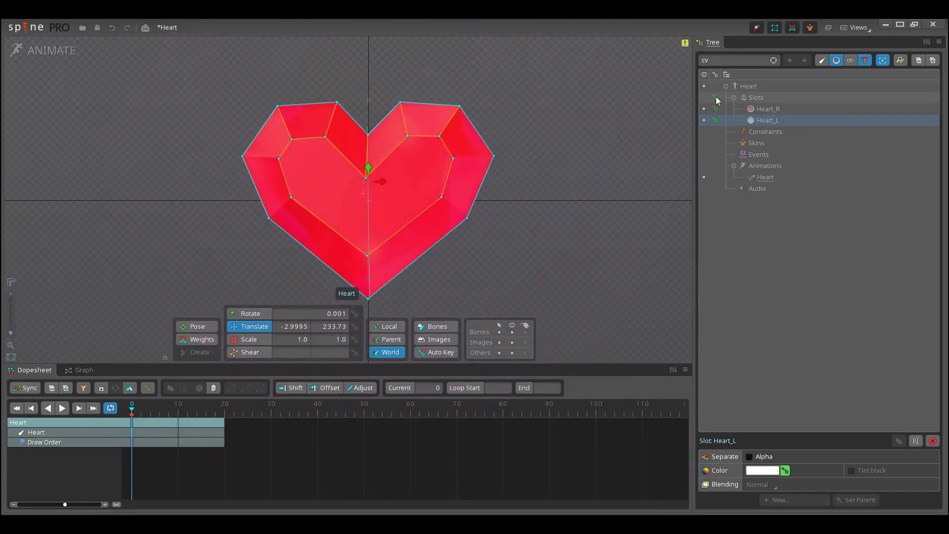
{"action": "left_click", "coordinate": [225, 410]}
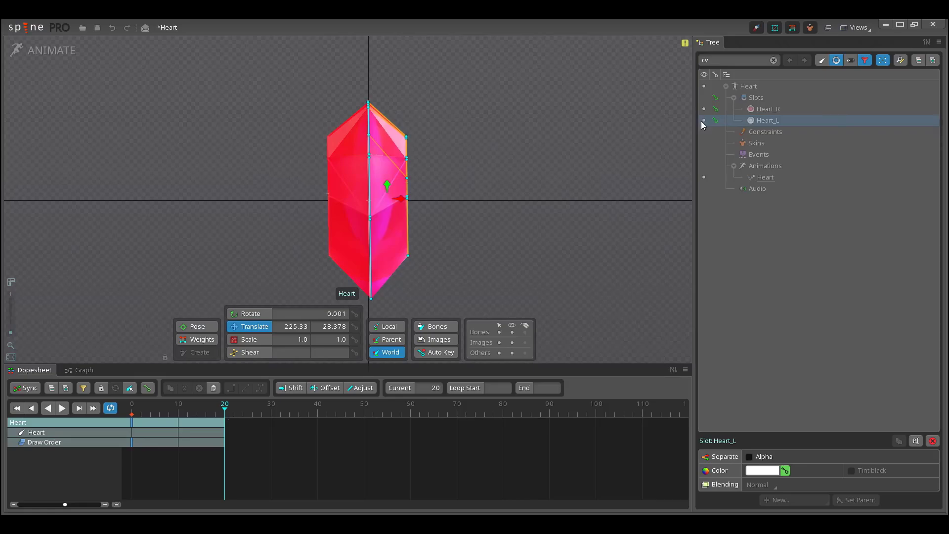
{"action": "left_click_drag", "start_coordinate": [762, 124], "coordinate": [767, 107]}
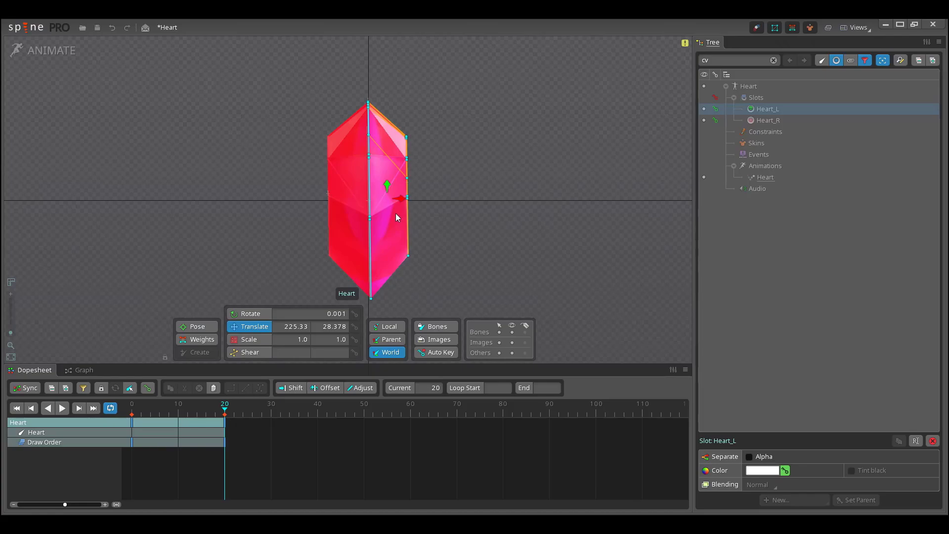
Step: Reset the tree's slots filter, select the Heart_L bone and preview the motion between frames 0 and 20
{"action": "left_click", "coordinate": [318, 412]}
{"action": "left_click", "coordinate": [553, 227]}
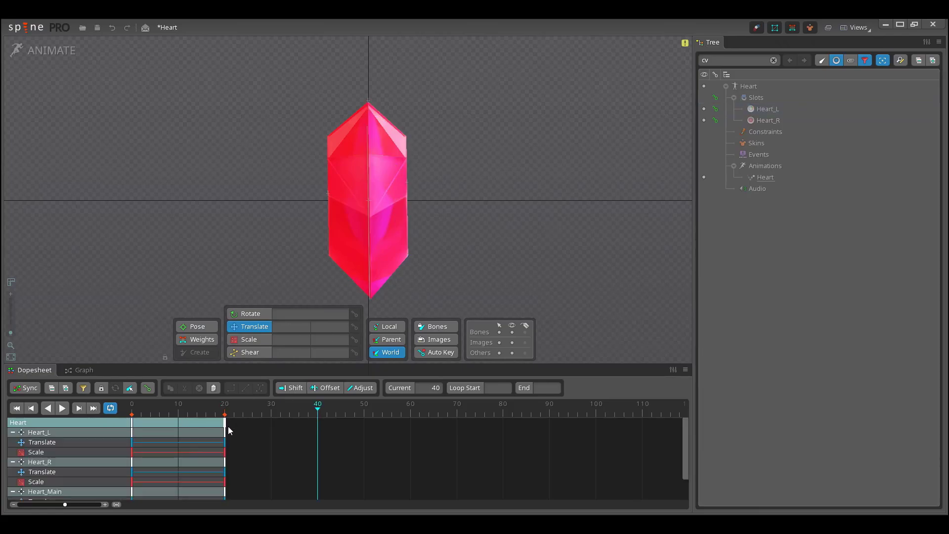
{"action": "left_click", "coordinate": [864, 60]}
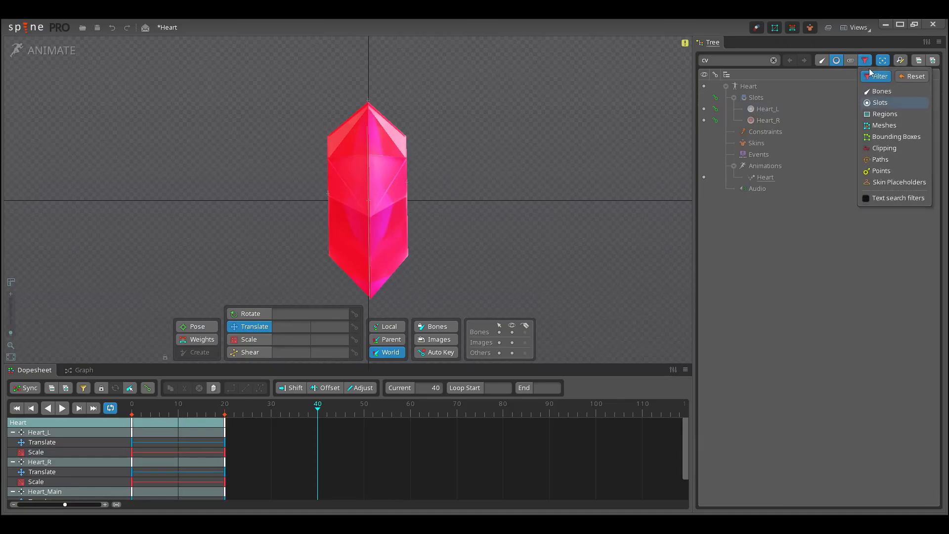
{"action": "left_click", "coordinate": [911, 76]}
{"action": "left_click", "coordinate": [774, 166]}
{"action": "left_click_drag", "start_coordinate": [133, 413], "coordinate": [221, 421]}
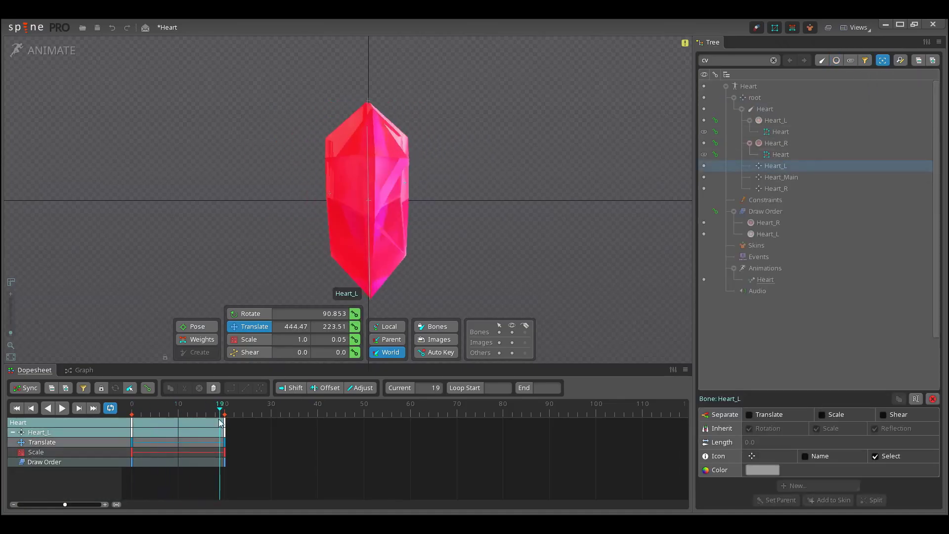
Step: Copy the Heart_L bone's translate and scale keys from frame 0 to frame 40
{"action": "left_click", "coordinate": [134, 440]}
{"action": "key", "text": "ctrl+c"}
{"action": "left_click", "coordinate": [317, 410]}
{"action": "key", "text": "ctrl+v"}
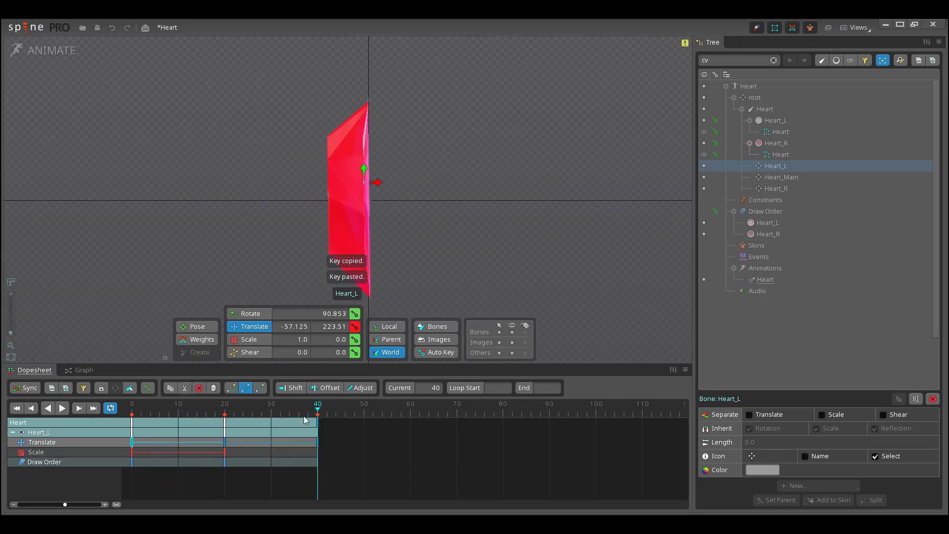
{"action": "left_click", "coordinate": [133, 452]}
{"action": "key", "text": "ctrl+c"}
{"action": "left_click", "coordinate": [317, 412]}
{"action": "key", "text": "ctrl+v"}
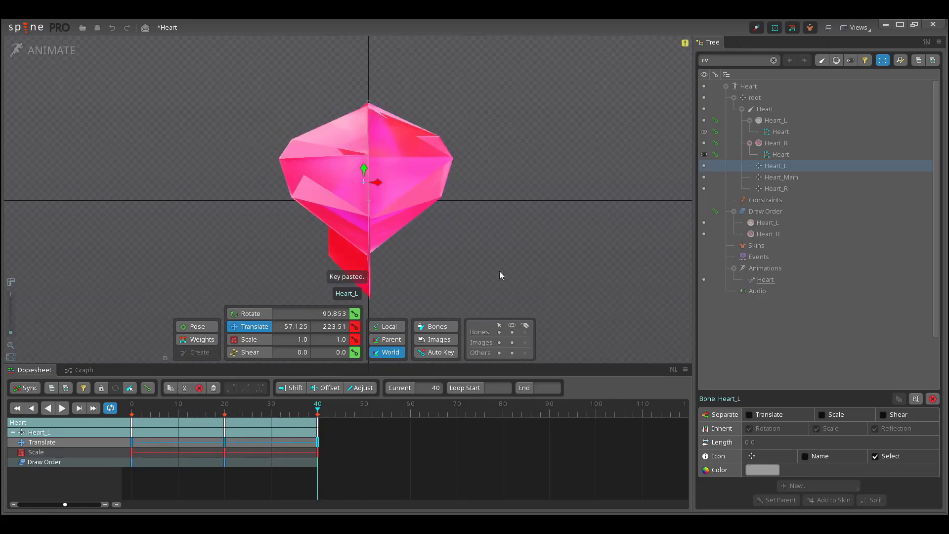
Step: Set the Heart_L bone's Y scale to -1.0 at frame 40 and key it
{"action": "left_click", "coordinate": [335, 340]}
{"action": "type", "text": "-"}
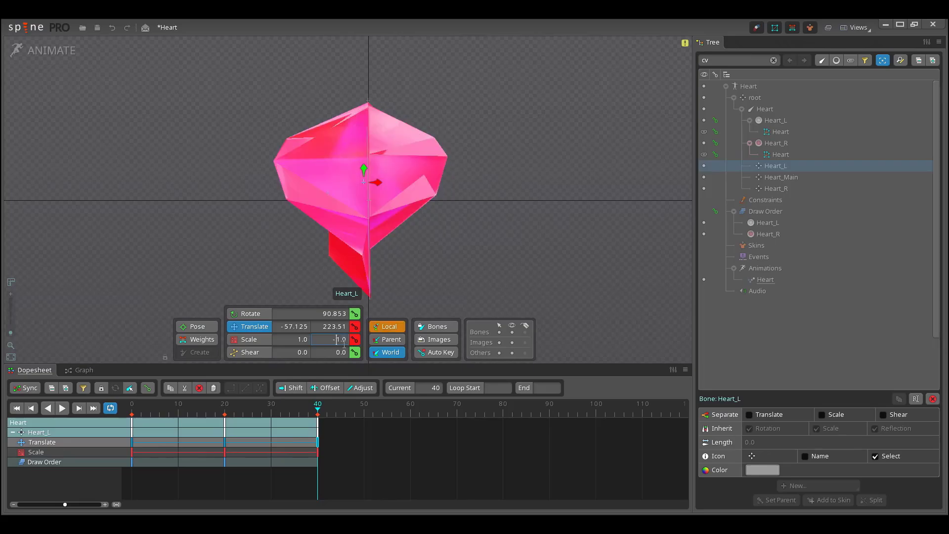
{"action": "key", "text": "Return"}
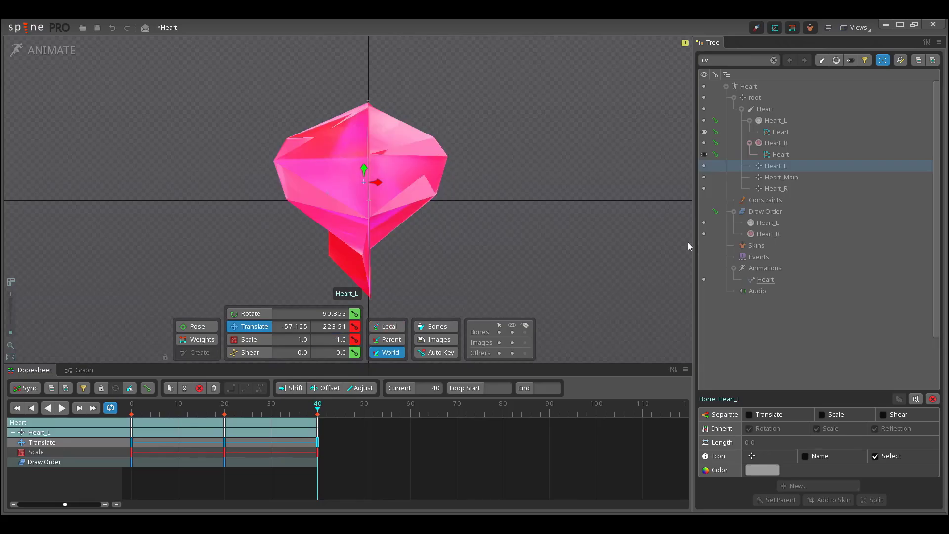
Step: Copy the Heart_R bone's translate and scale keys from frame 0 to frame 40, then key its Y scale there as -1.0
{"action": "left_click", "coordinate": [774, 190]}
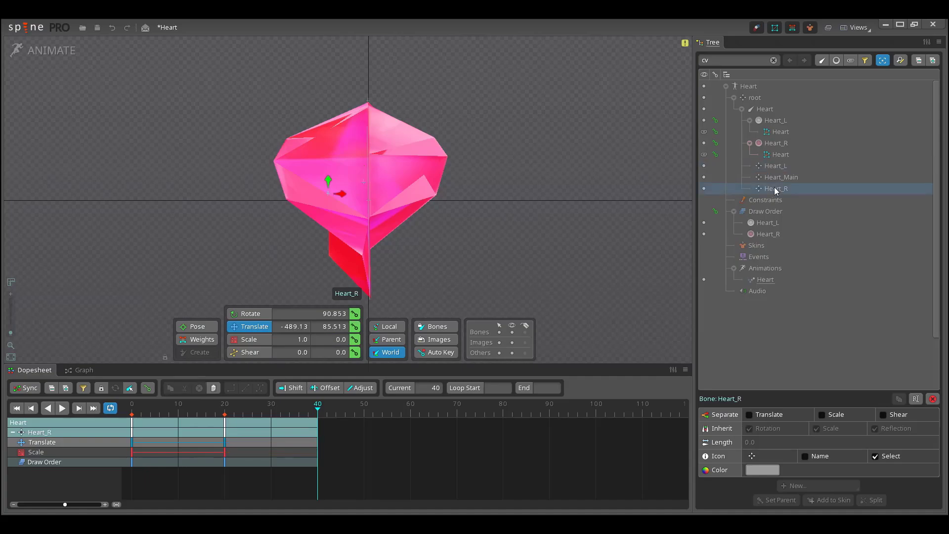
{"action": "left_click", "coordinate": [134, 444]}
{"action": "left_click", "coordinate": [132, 442]}
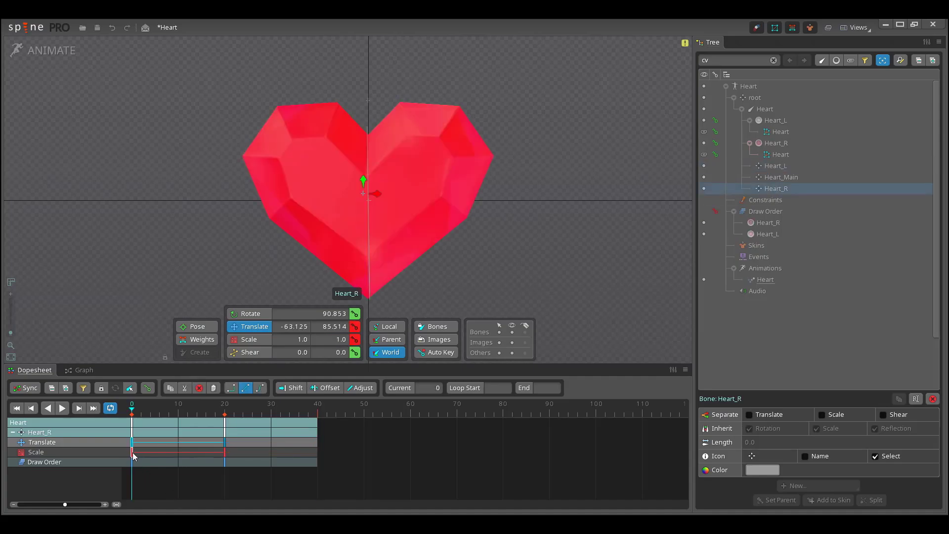
{"action": "left_click", "coordinate": [132, 453], "text": "ctrl"}
{"action": "left_click", "coordinate": [318, 404]}
{"action": "key", "text": "ctrl+c"}
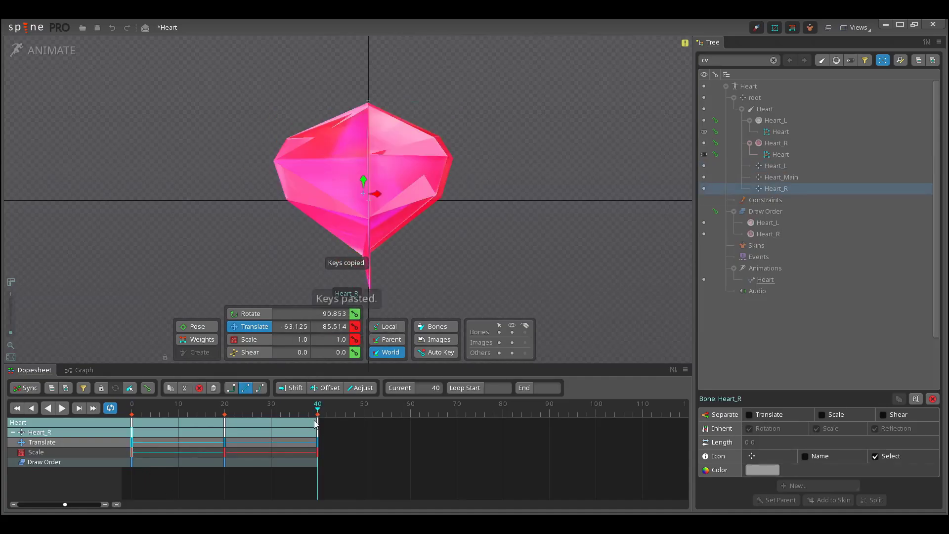
{"action": "key", "text": "ctrl+v"}
{"action": "type", "text": "-"}
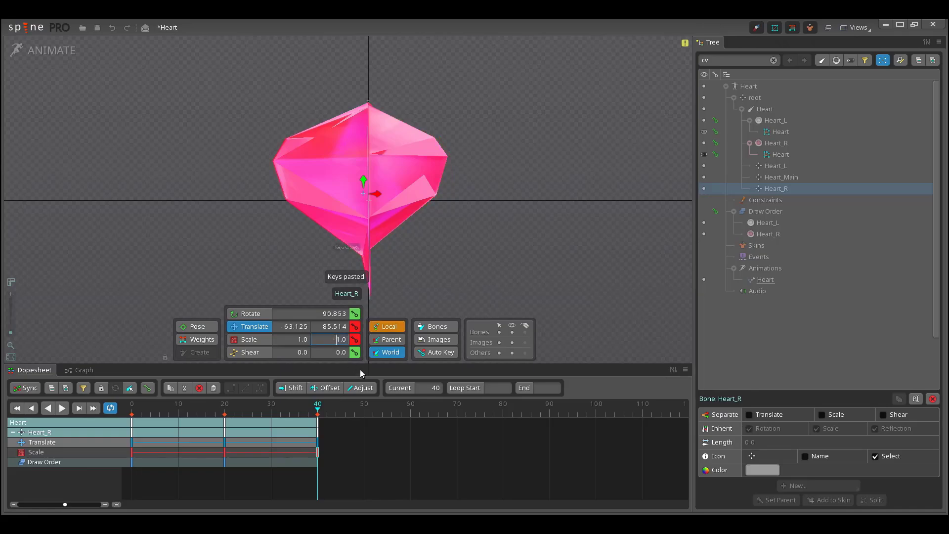
{"action": "left_click", "coordinate": [354, 339]}
Step: Copy the Heart_Main bone's scale key from frame 0 to frame 40
{"action": "left_click", "coordinate": [781, 177]}
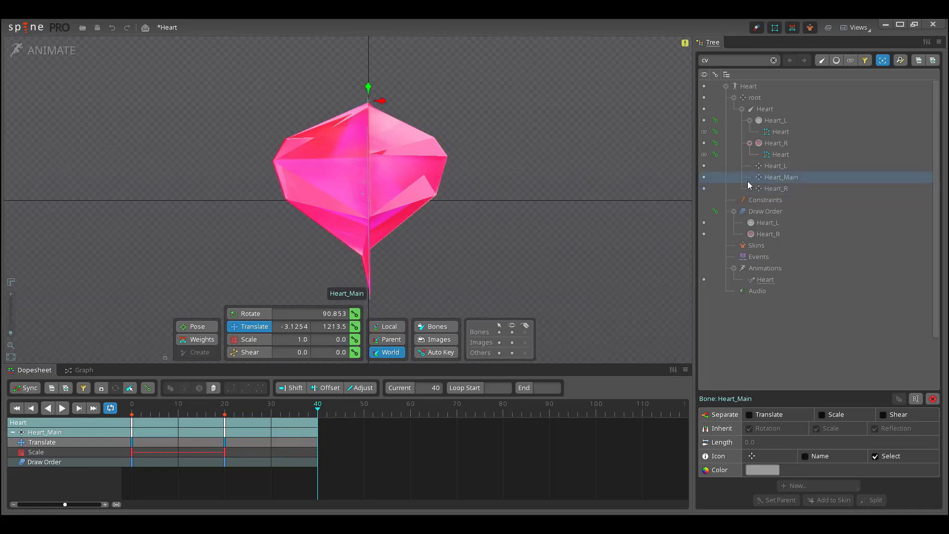
{"action": "left_click", "coordinate": [134, 455]}
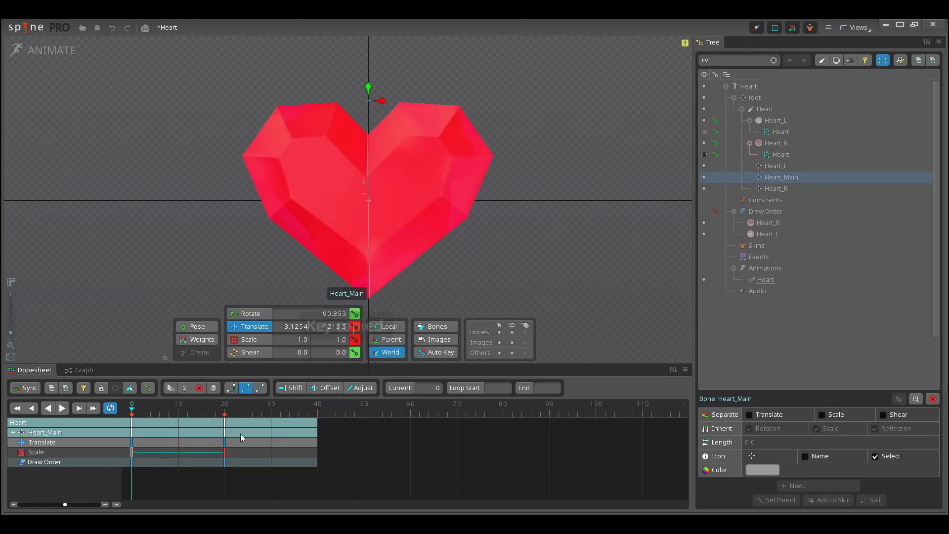
{"action": "key", "text": "ctrl+c"}
{"action": "left_click", "coordinate": [316, 411]}
{"action": "key", "text": "ctrl+v"}
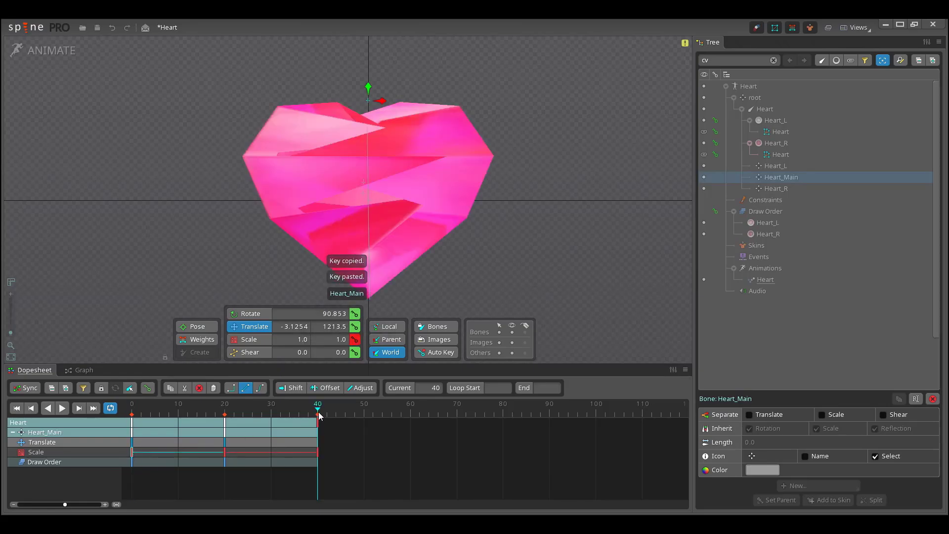
Step: Set the Heart_Main bone's Y scale to -1.0 at frame 40, key it, and scrub through the turn
{"action": "left_click", "coordinate": [336, 339]}
{"action": "type", "text": "-"}
{"action": "key", "text": "Return"}
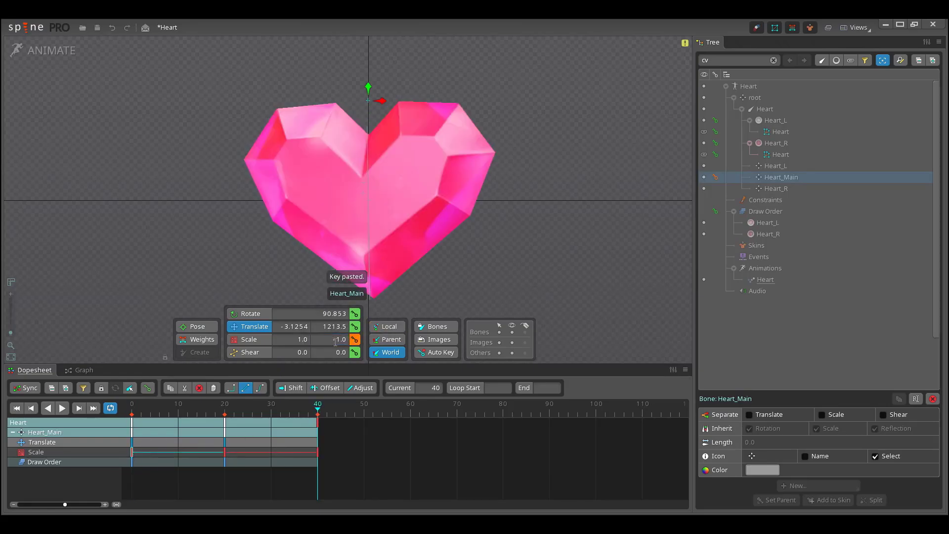
{"action": "left_click", "coordinate": [355, 340]}
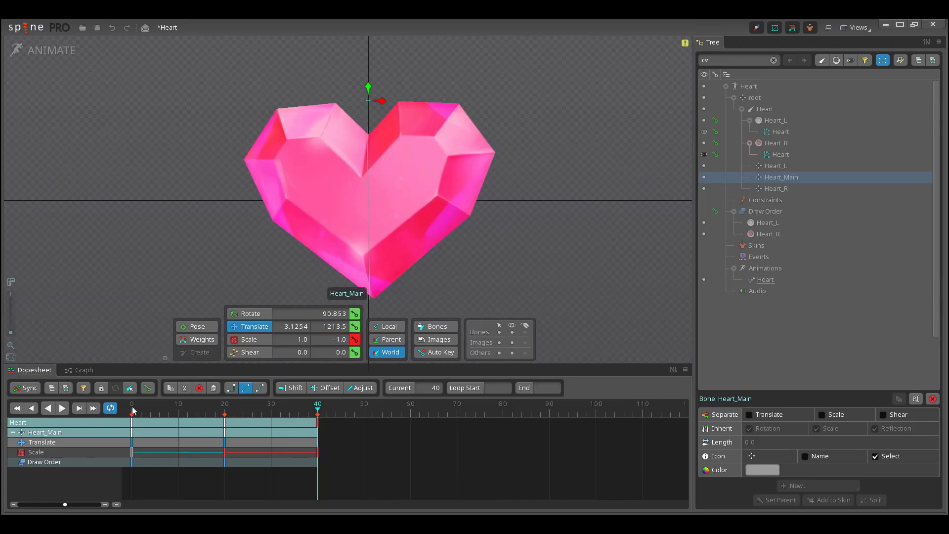
{"action": "left_click_drag", "start_coordinate": [133, 410], "coordinate": [317, 423]}
Step: At frame 60, move the Heart_L bone to about X -507, set its Y scale to 0, and key both
{"action": "left_click", "coordinate": [411, 410]}
{"action": "key", "text": "space"}
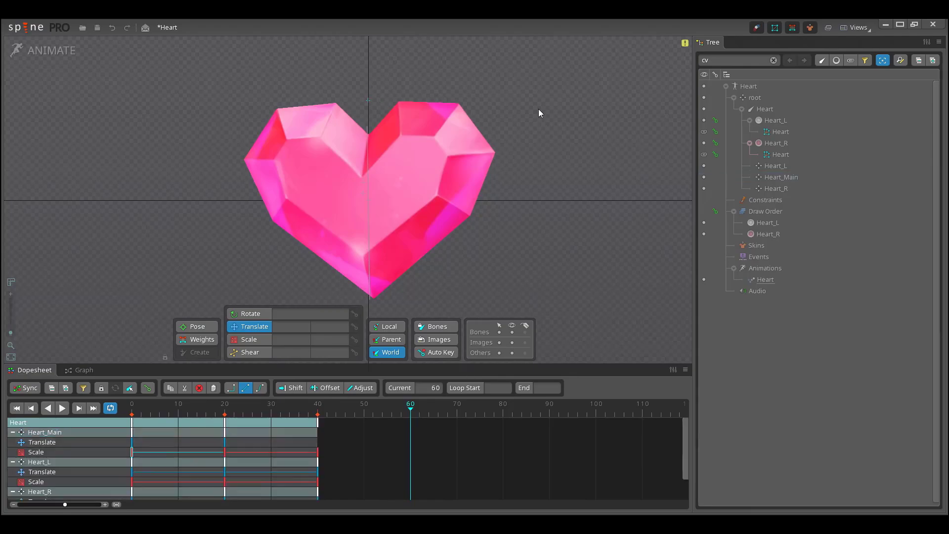
{"action": "left_click", "coordinate": [360, 195]}
{"action": "key", "text": "space"}
{"action": "left_click", "coordinate": [364, 181]}
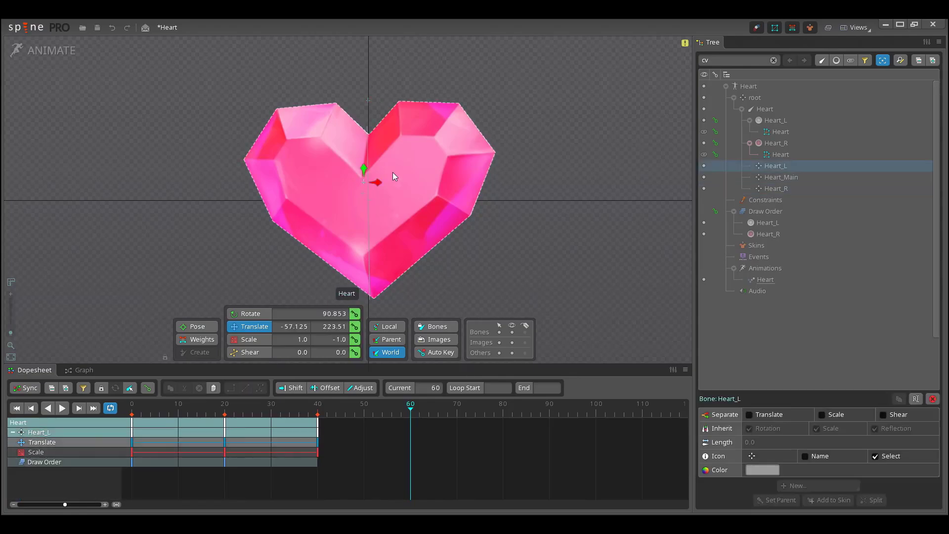
{"action": "left_click_drag", "start_coordinate": [379, 182], "coordinate": [348, 180]}
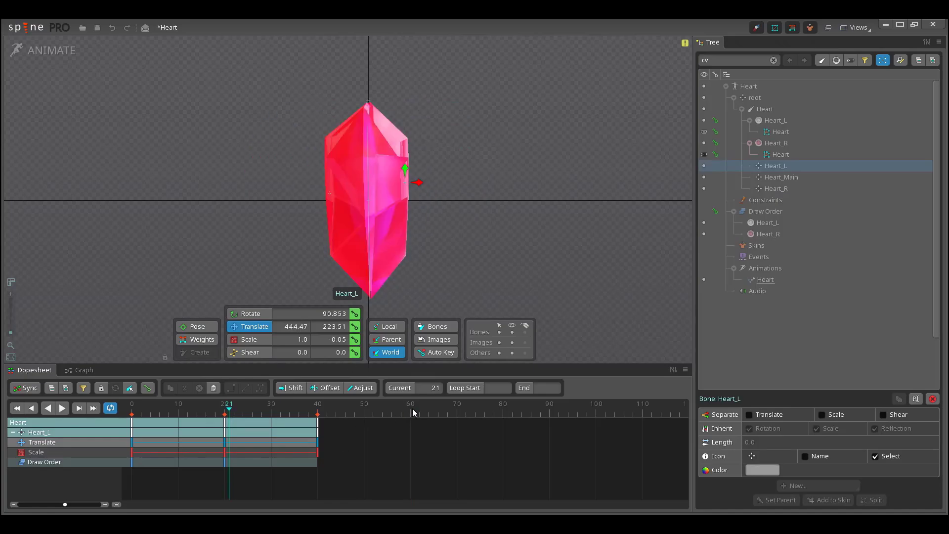
{"action": "left_click", "coordinate": [412, 408]}
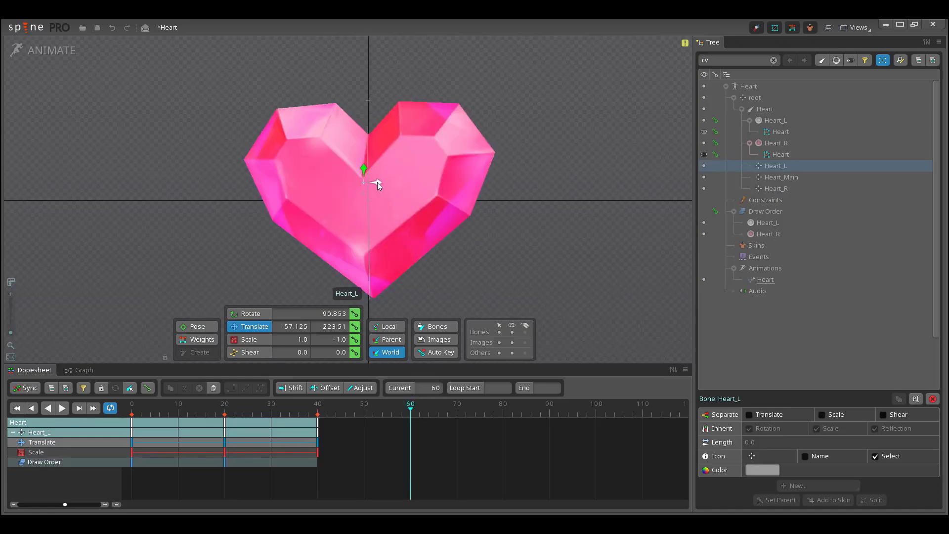
{"action": "key", "text": "b"}
{"action": "mouse_move", "coordinate": [353, 184]}
{"action": "left_mouse_down"}
{"action": "mouse_move", "coordinate": [350, 175]}
{"action": "mouse_move", "coordinate": [341, 182]}
{"action": "left_mouse_up"}
{"action": "key", "text": "v"}
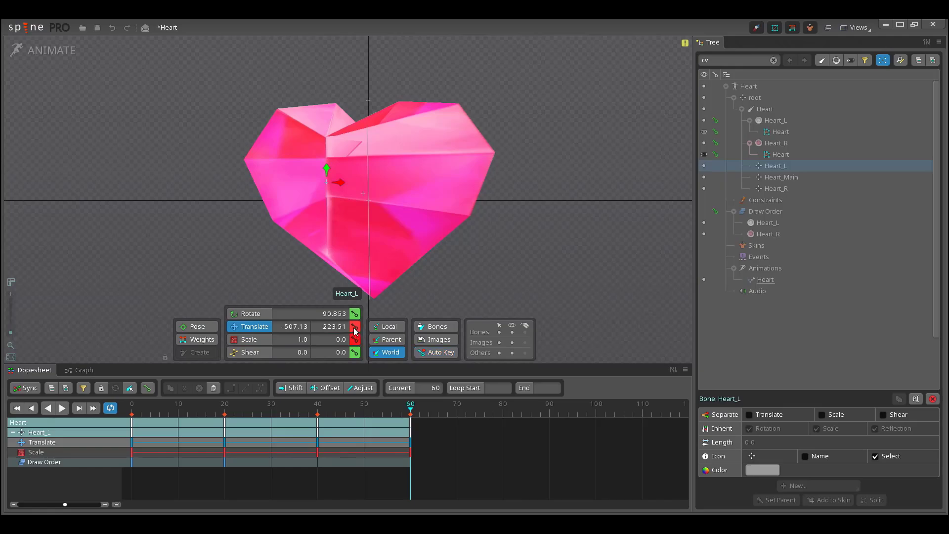
Step: At frame 60, move the Heart_R bone to about X 465, set its Y scale to 0, and key both
{"action": "left_click", "coordinate": [779, 190]}
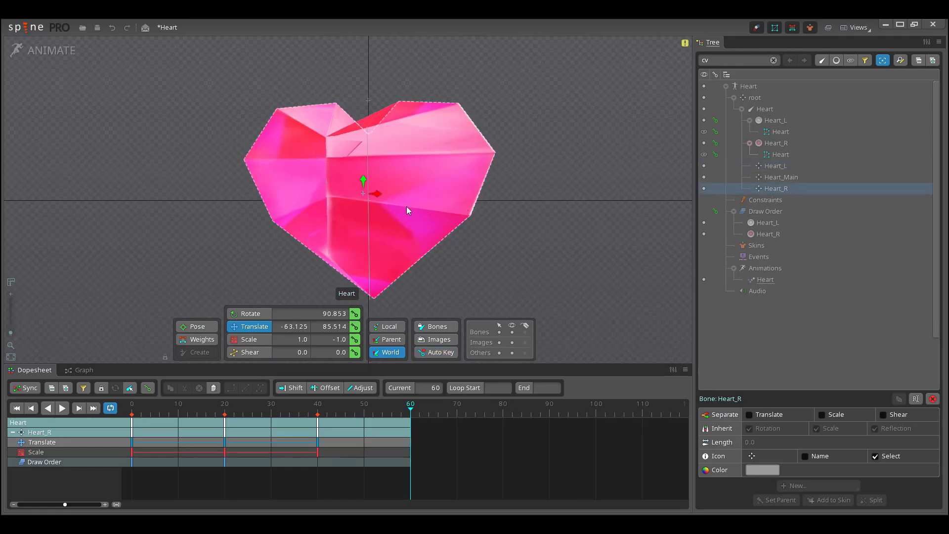
{"action": "left_click_drag", "start_coordinate": [378, 192], "coordinate": [392, 195]}
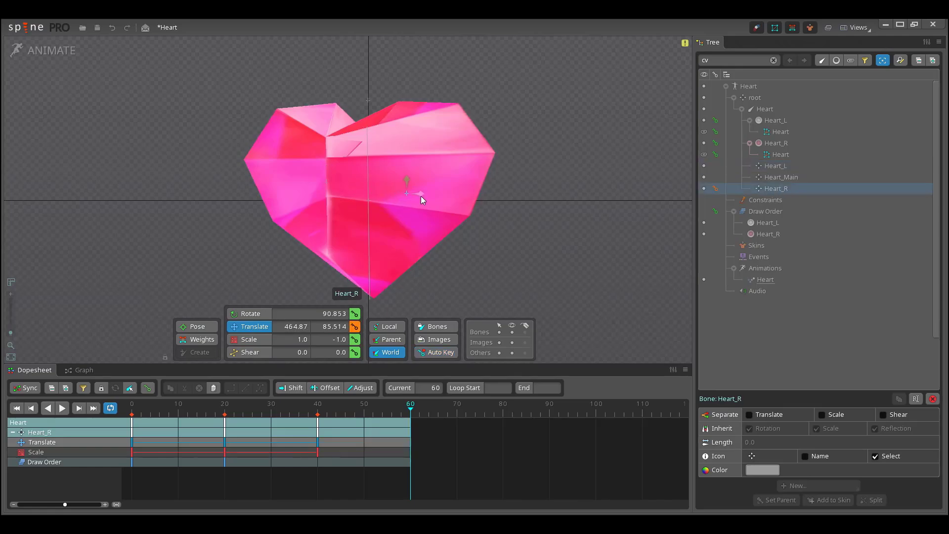
{"action": "left_click", "coordinate": [354, 326]}
{"action": "left_click", "coordinate": [340, 339]}
{"action": "type", "text": "0"}
{"action": "key", "text": "Return"}
Step: Set the Heart_Main bone's Y scale to 0 at frame 60, key it, and scrub between frames 40 and 60
{"action": "left_click", "coordinate": [781, 177]}
{"action": "left_click", "coordinate": [345, 339]}
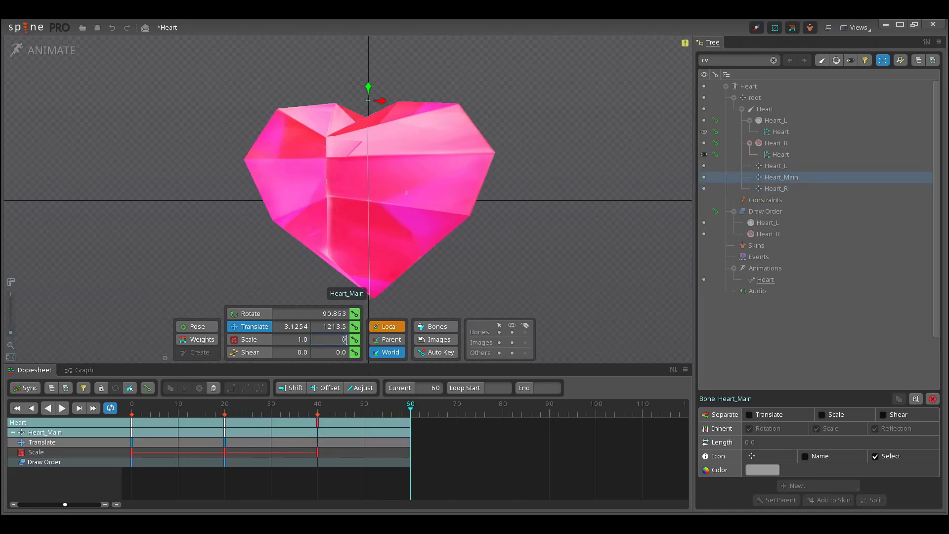
{"action": "type", "text": "0"}
{"action": "key", "text": "Return"}
{"action": "left_click", "coordinate": [355, 339]}
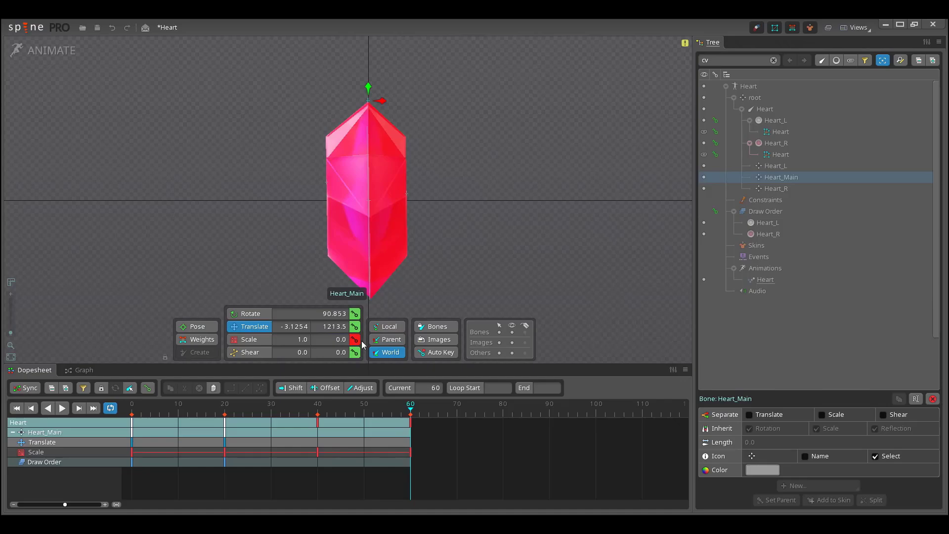
{"action": "left_click_drag", "start_coordinate": [319, 406], "coordinate": [411, 409]}
{"action": "left_click", "coordinate": [411, 408]}
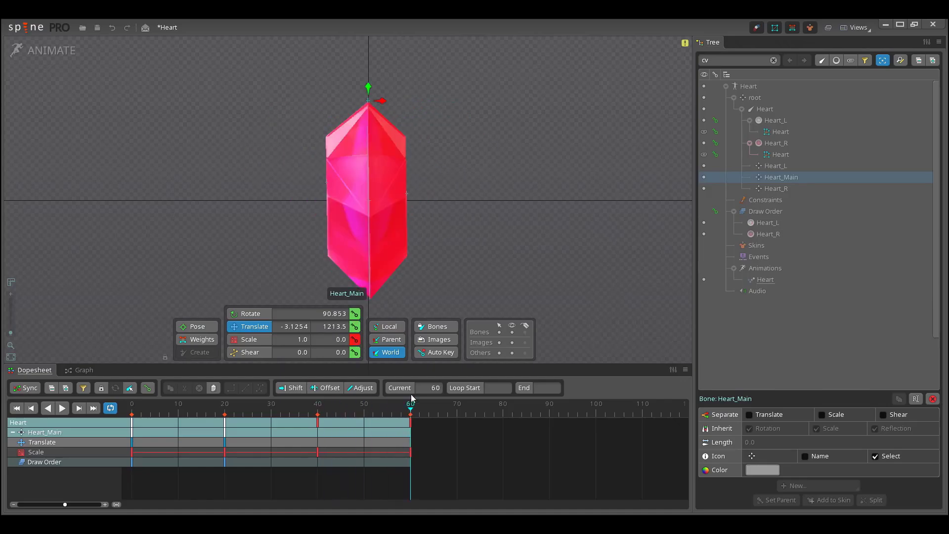
Step: Shift the Heart_R bone to about X 507 at frame 60 and key the new position with Auto Key enabled
{"action": "left_click", "coordinate": [406, 194]}
{"action": "left_click_drag", "start_coordinate": [422, 192], "coordinate": [425, 192]}
{"action": "key", "text": "k"}
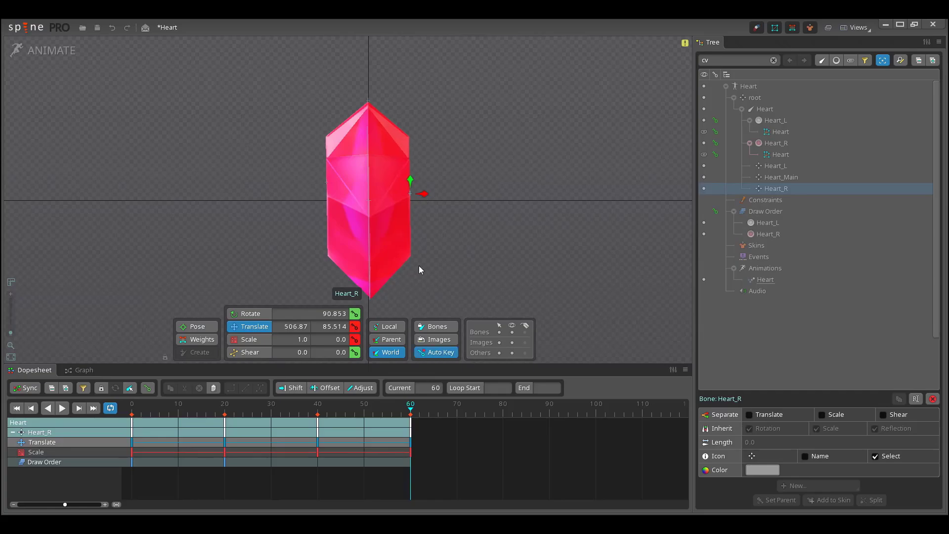
Step: Place the Heart_R slot above Heart_L in the draw order at frame 60, key it, and reset the tree filter
{"action": "left_click", "coordinate": [835, 60]}
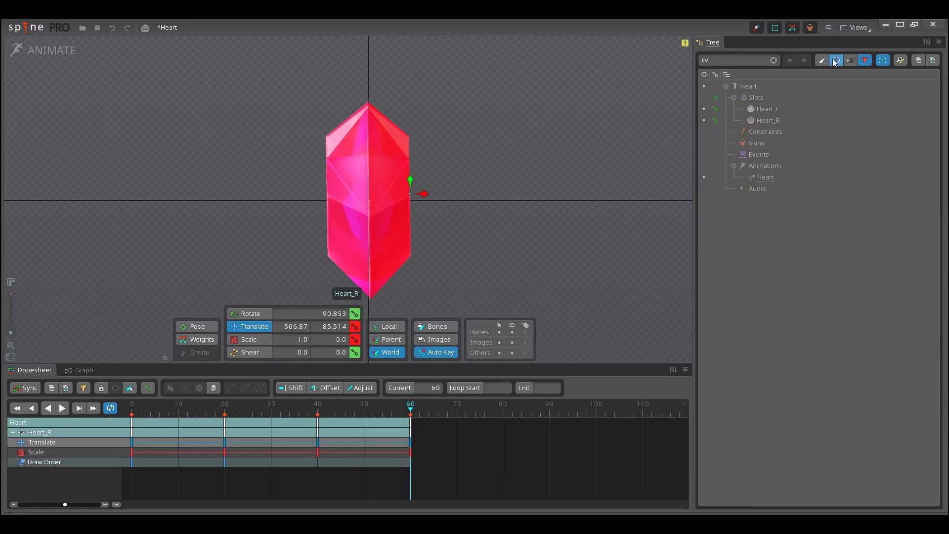
{"action": "left_click_drag", "start_coordinate": [768, 120], "coordinate": [769, 105]}
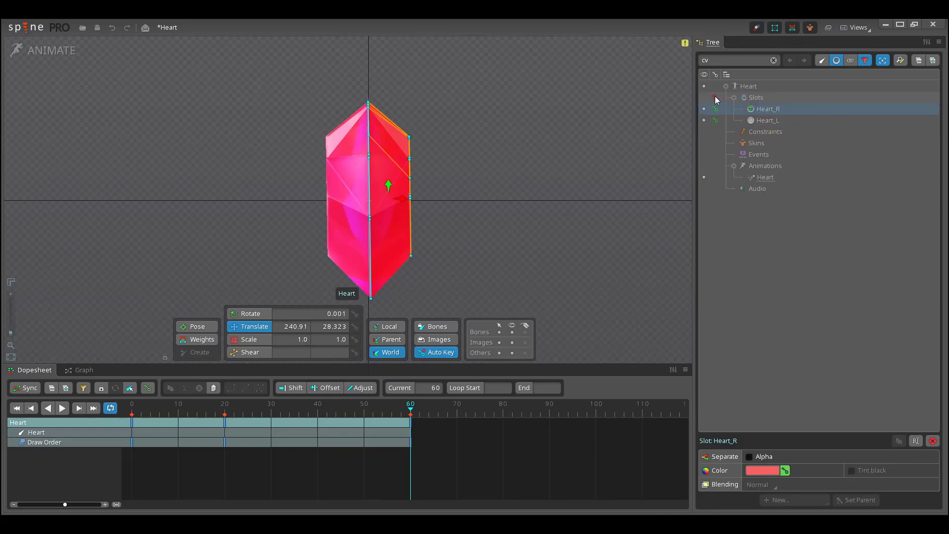
{"action": "left_click", "coordinate": [865, 59]}
{"action": "left_click", "coordinate": [912, 76]}
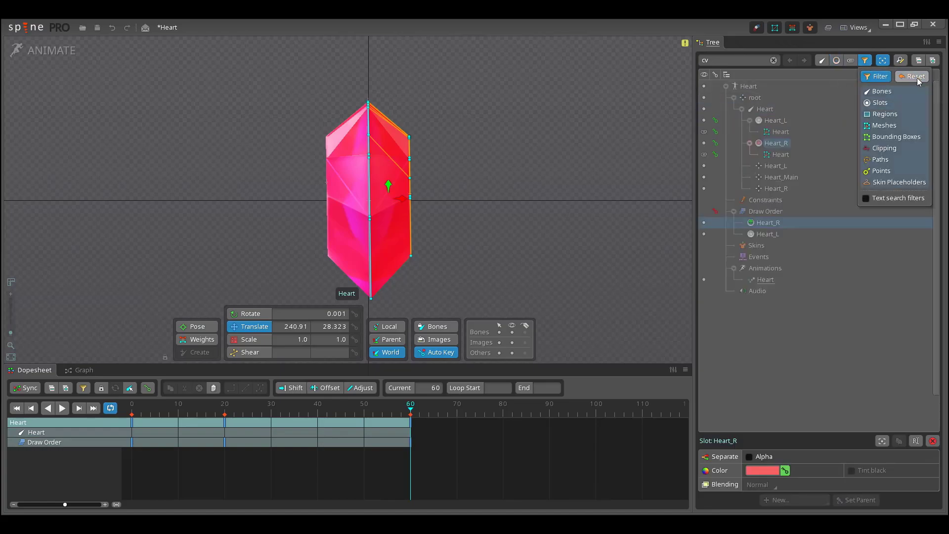
{"action": "left_click", "coordinate": [505, 260]}
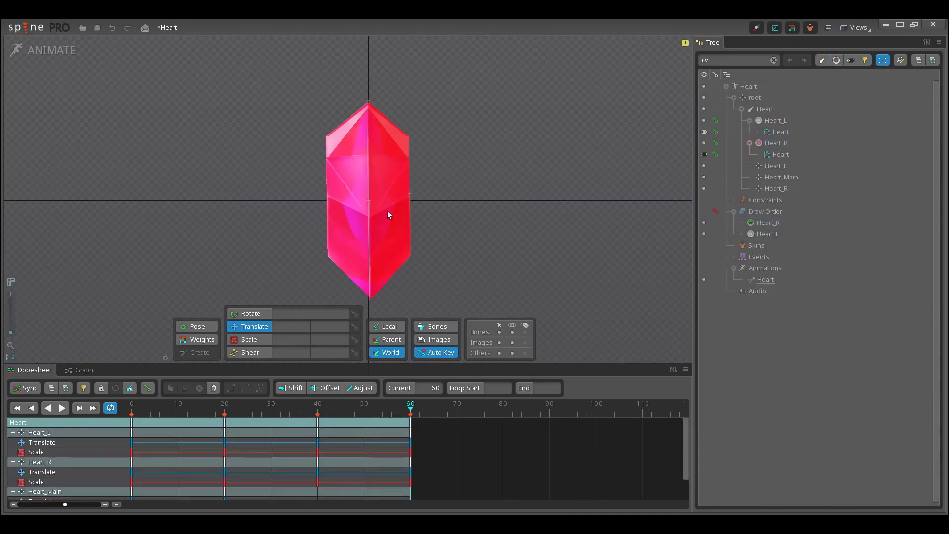
Step: Copy all of the Heart skeleton's keys from frame 0 to frame 80 to close the loop
{"action": "left_click", "coordinate": [130, 423]}
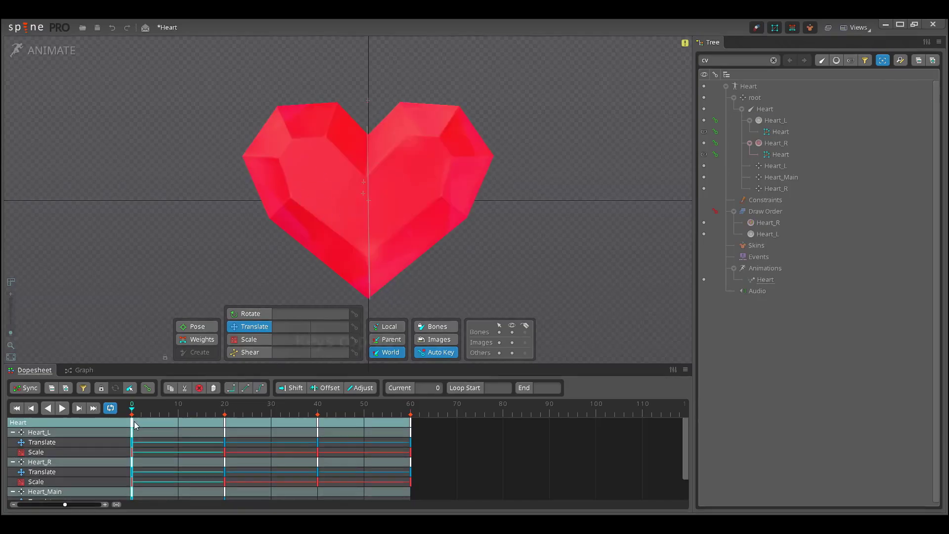
{"action": "key", "text": "ctrl+c"}
{"action": "left_click", "coordinate": [503, 411]}
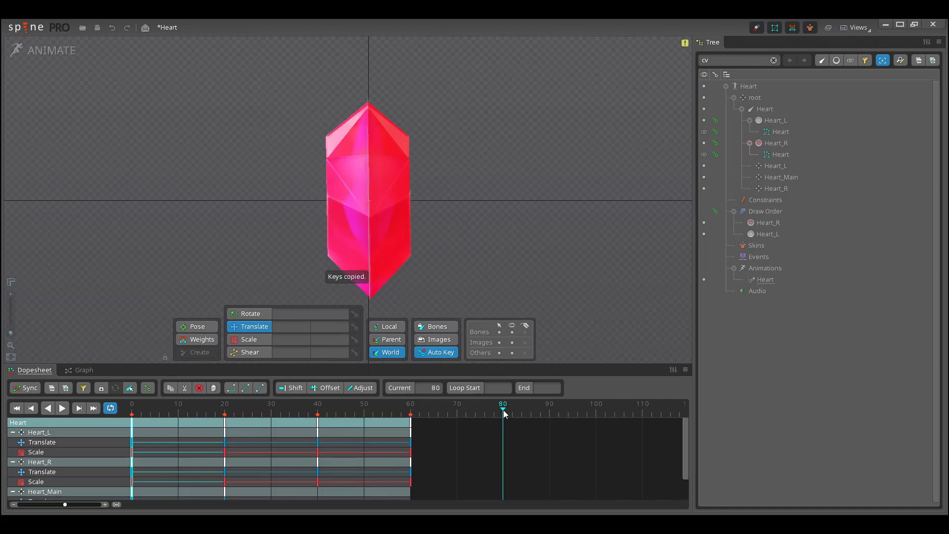
{"action": "key", "text": "ctrl+v"}
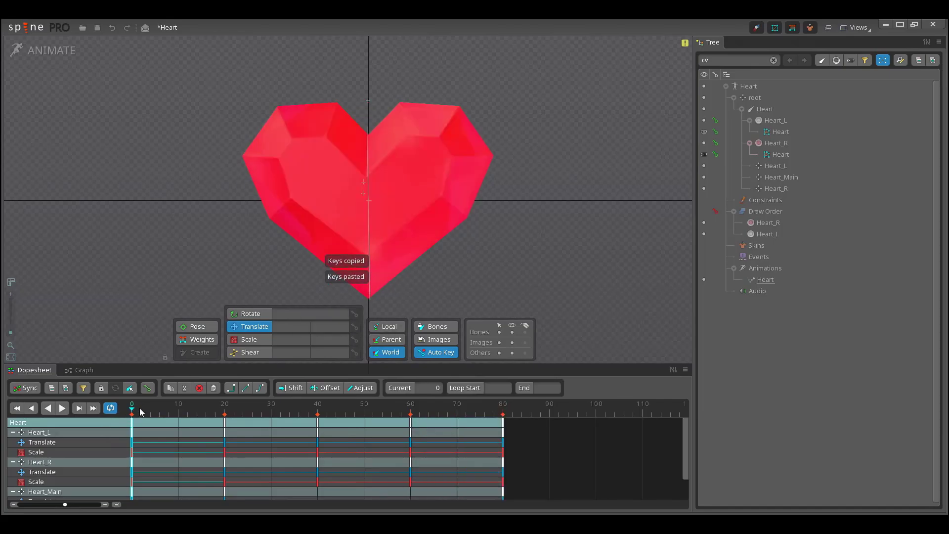
{"action": "mouse_move", "coordinate": [134, 412]}
{"action": "left_mouse_down"}
{"action": "mouse_move", "coordinate": [387, 408]}
{"action": "mouse_move", "coordinate": [453, 426]}
{"action": "mouse_move", "coordinate": [529, 429]}
{"action": "mouse_move", "coordinate": [116, 423]}
{"action": "left_mouse_up"}
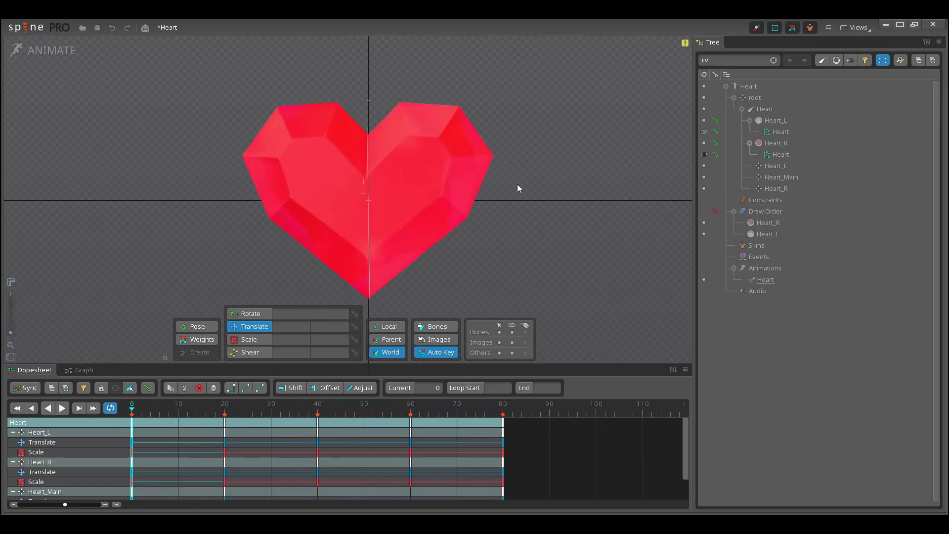
Step: Play the looping heart animation to check the full turn, and stop playback
{"action": "scroll", "coordinate": [424, 199], "scroll_direction": "up", "scroll_amount": 1}
{"action": "left_click_drag", "start_coordinate": [414, 197], "coordinate": [406, 191]}
{"action": "scroll", "coordinate": [405, 192], "scroll_direction": "down", "scroll_amount": 1}
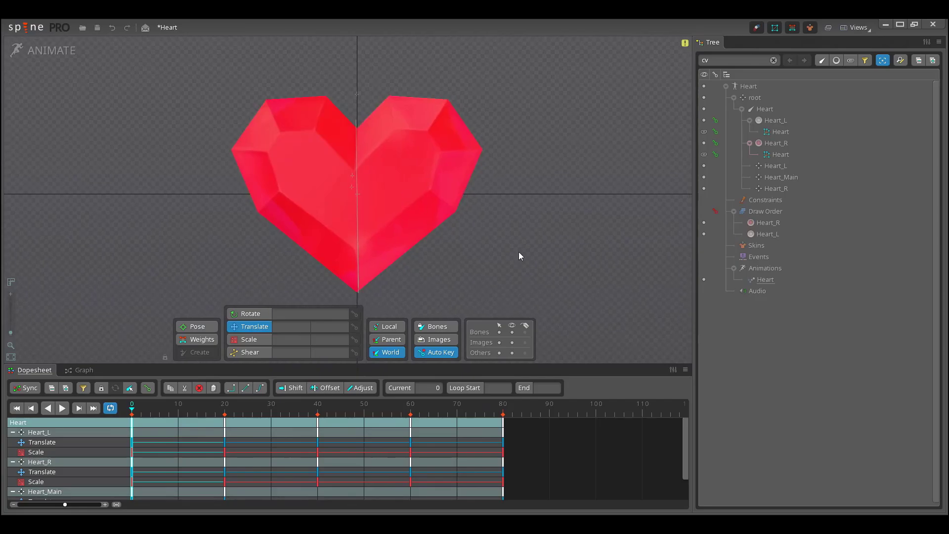
{"action": "left_click_drag", "start_coordinate": [518, 254], "coordinate": [516, 232]}
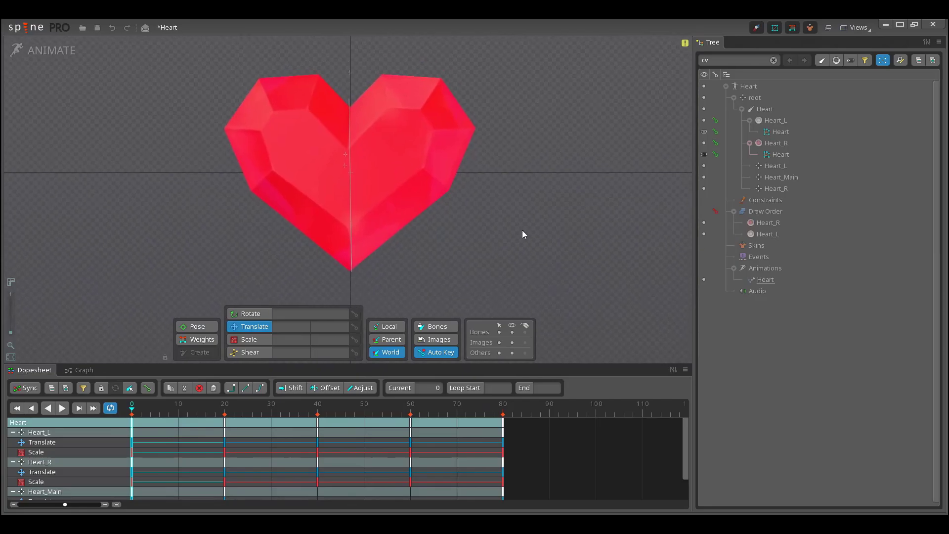
{"action": "left_click", "coordinate": [63, 409]}
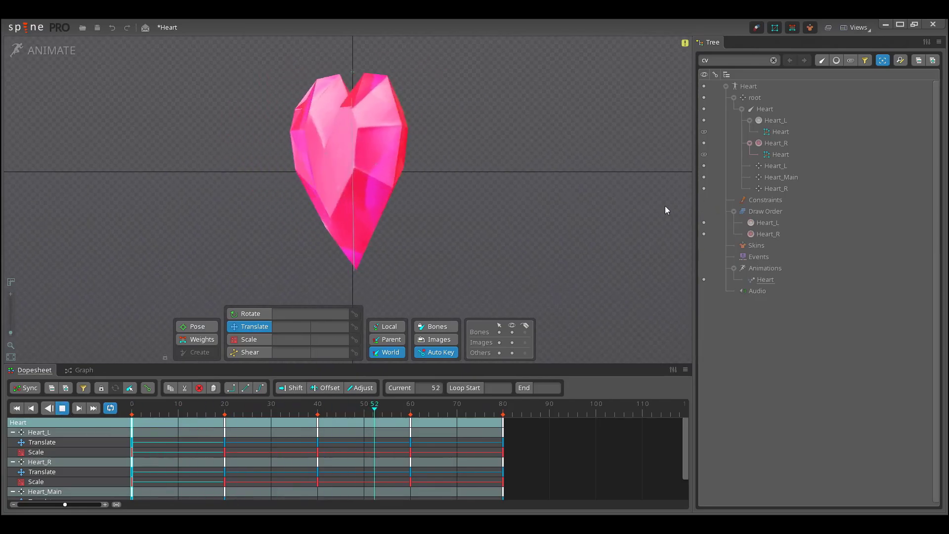
{"action": "left_click", "coordinate": [512, 331]}
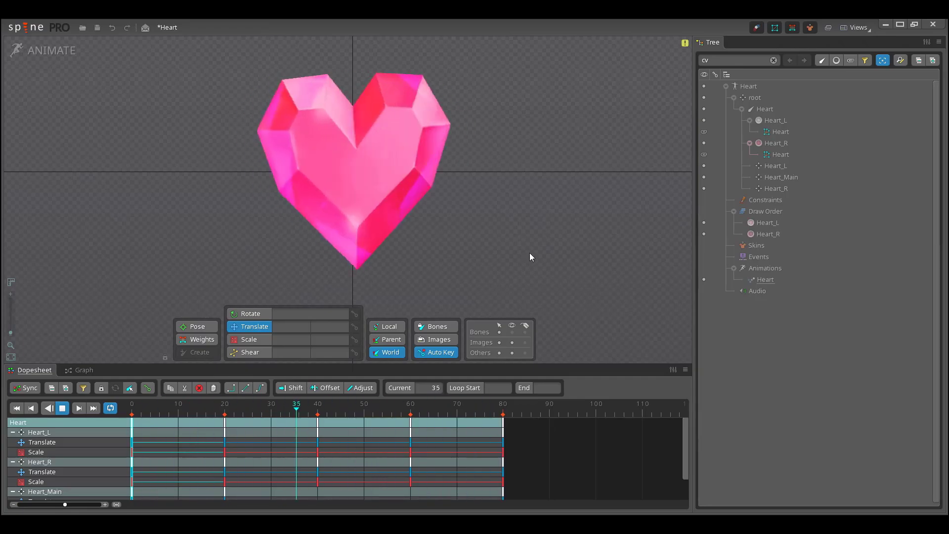
{"action": "left_click", "coordinate": [65, 412]}
Step: In Setup mode, hide Heart_R's mesh and add an edge in Heart_L's mesh from the lowest inner vertex to the bottom tip
{"action": "left_click", "coordinate": [47, 52]}
{"action": "left_click", "coordinate": [470, 217]}
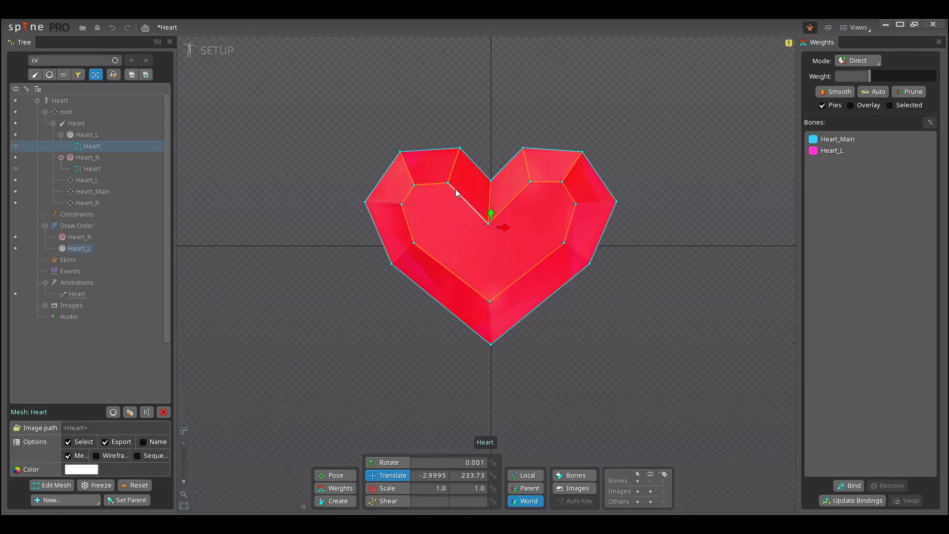
{"action": "left_click", "coordinate": [15, 170]}
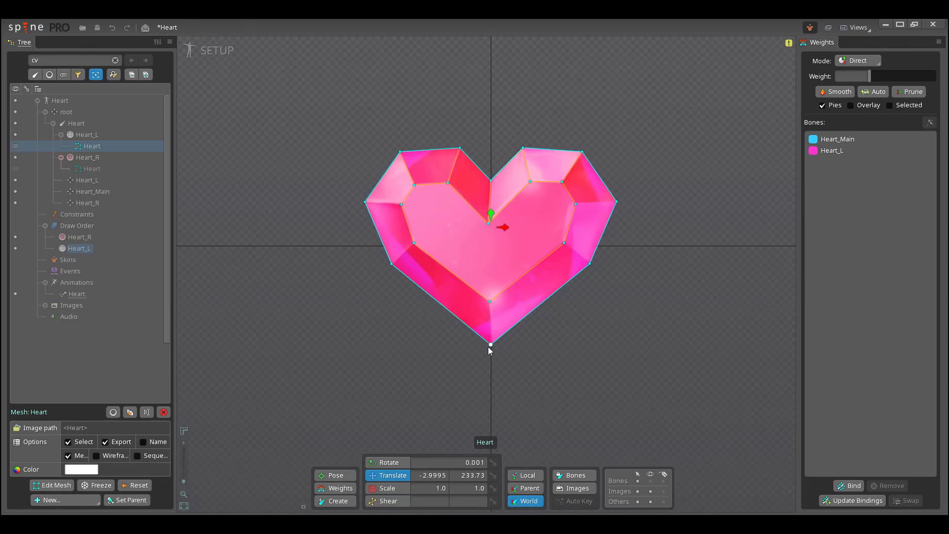
{"action": "left_click", "coordinate": [50, 487]}
{"action": "left_click", "coordinate": [482, 461]}
{"action": "left_click_drag", "start_coordinate": [489, 301], "coordinate": [490, 344]}
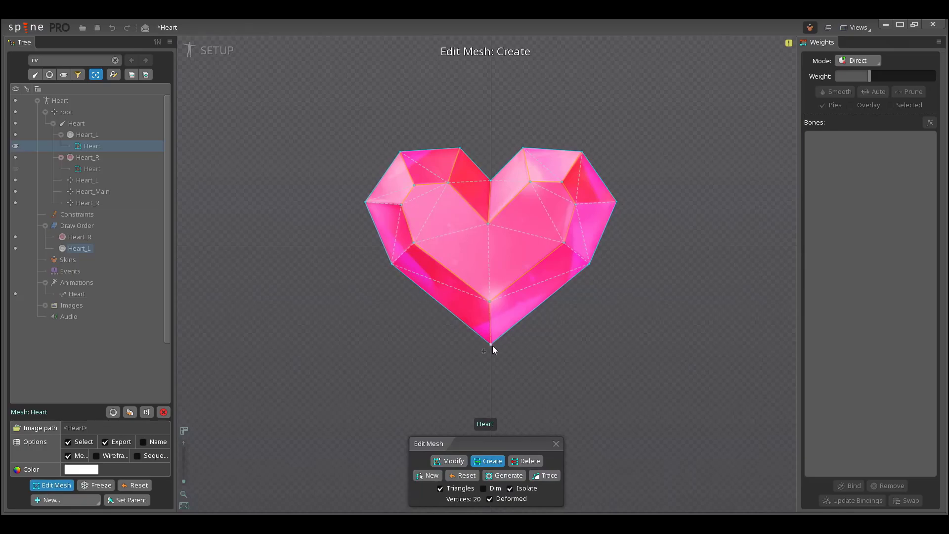
{"action": "key", "text": "Escape"}
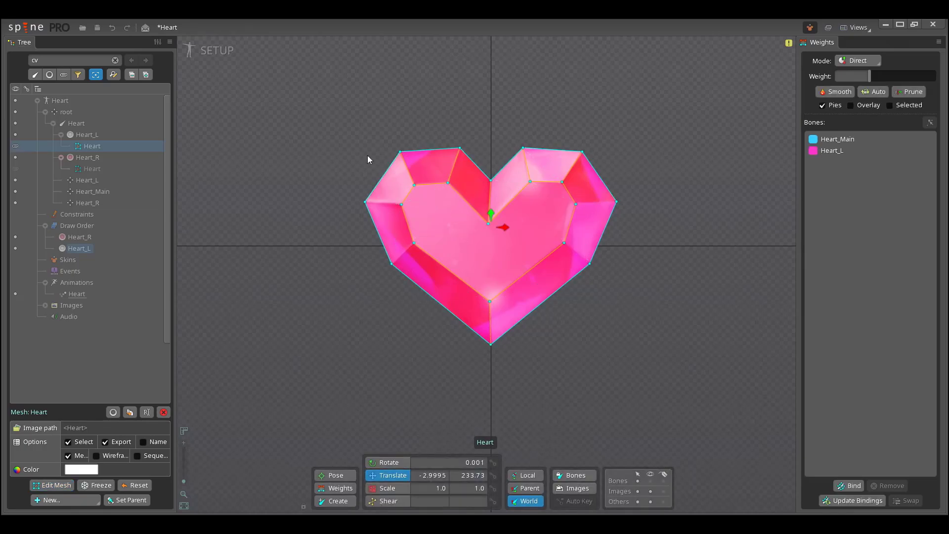
Step: Duplicate the Heart_L slot with its mesh six times
{"action": "left_click", "coordinate": [99, 135]}
{"action": "left_click", "coordinate": [130, 454]}
{"action": "left_click", "coordinate": [131, 455]}
{"action": "left_click", "coordinate": [130, 456]}
{"action": "left_click", "coordinate": [131, 458]}
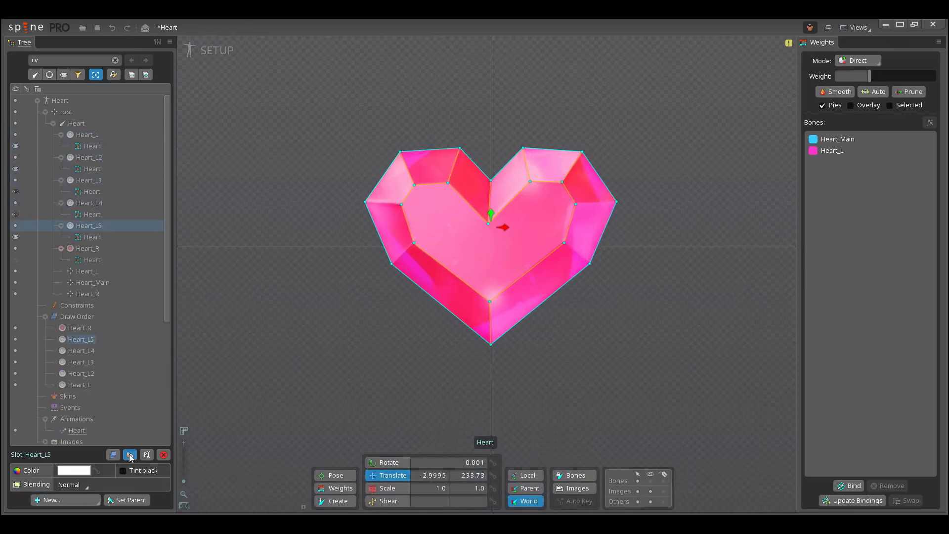
{"action": "left_click", "coordinate": [131, 457]}
{"action": "left_click", "coordinate": [131, 457]}
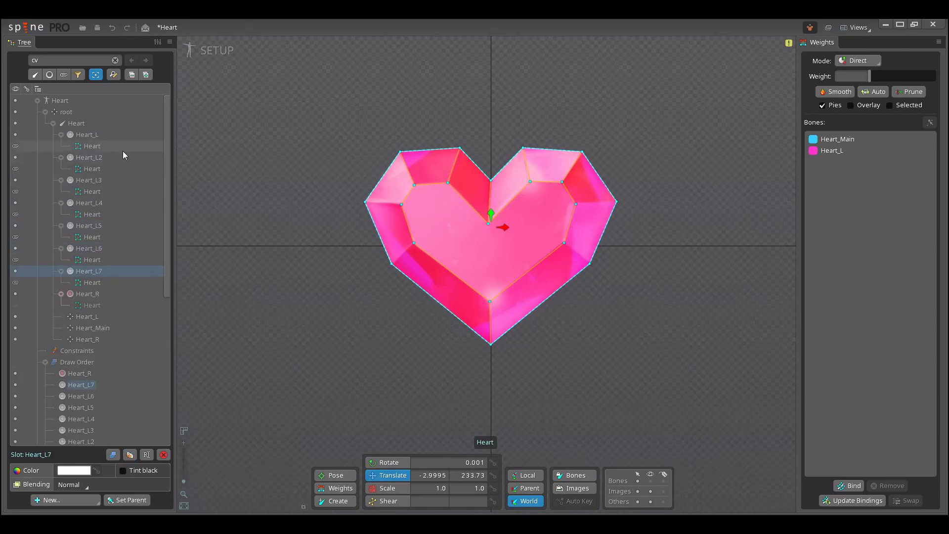
Step: Delete the outer vertices of the Heart_L slot's mesh so it covers only the central facet
{"action": "left_click", "coordinate": [119, 146]}
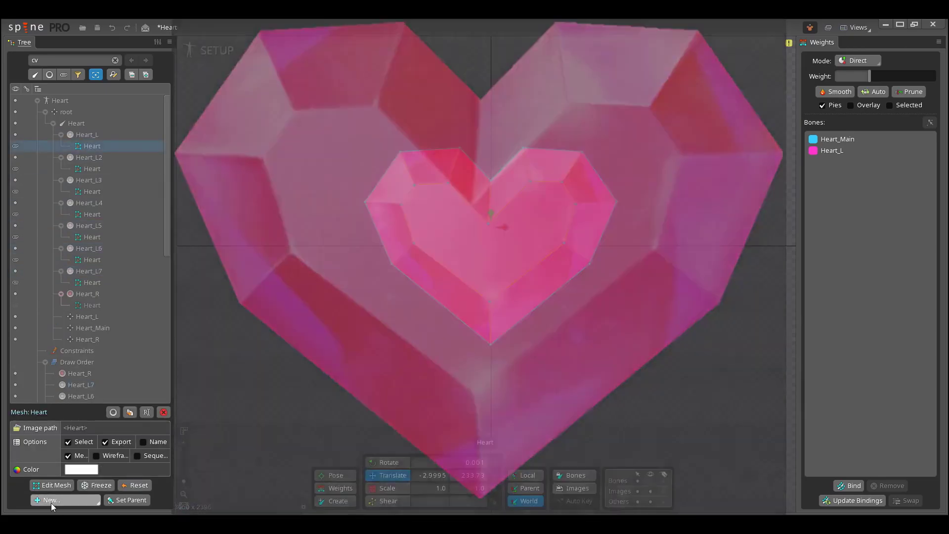
{"action": "left_click", "coordinate": [52, 485]}
{"action": "left_click", "coordinate": [536, 460]}
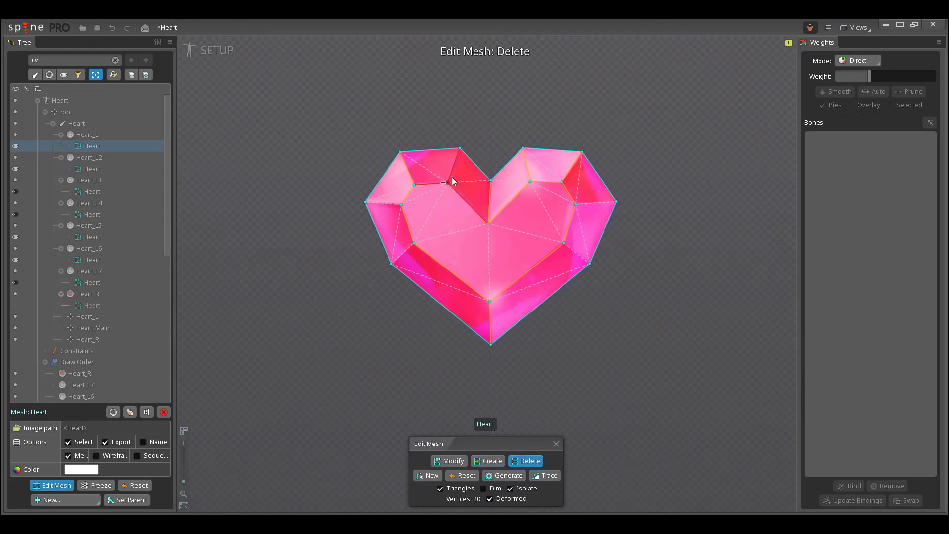
{"action": "left_click_drag", "start_coordinate": [357, 115], "coordinate": [494, 173]}
{"action": "left_click_drag", "start_coordinate": [361, 198], "coordinate": [394, 267]}
{"action": "left_click_drag", "start_coordinate": [458, 329], "coordinate": [524, 361]}
{"action": "key", "text": "Delete"}
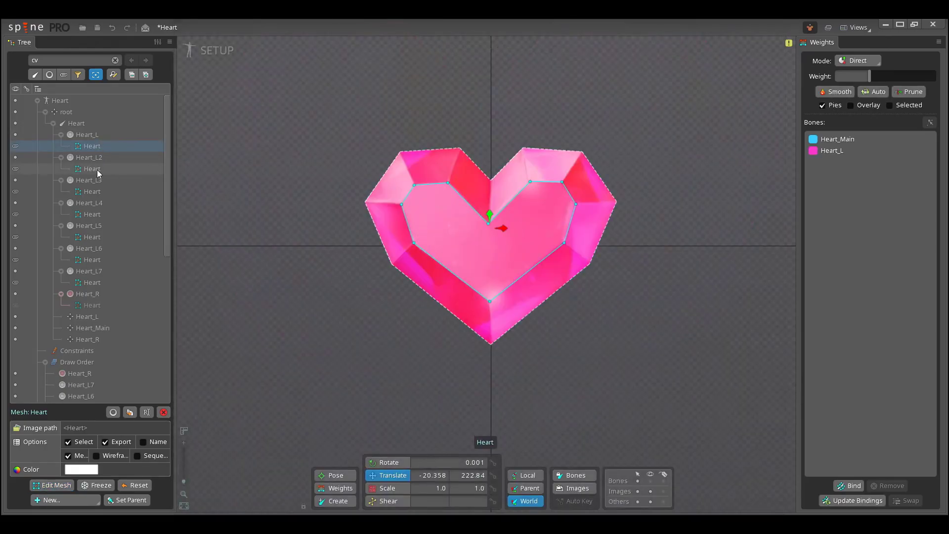
Step: Delete vertices of the Heart_L2 slot's mesh so only the facet directly left of the heart's notch remains
{"action": "left_click", "coordinate": [92, 169]}
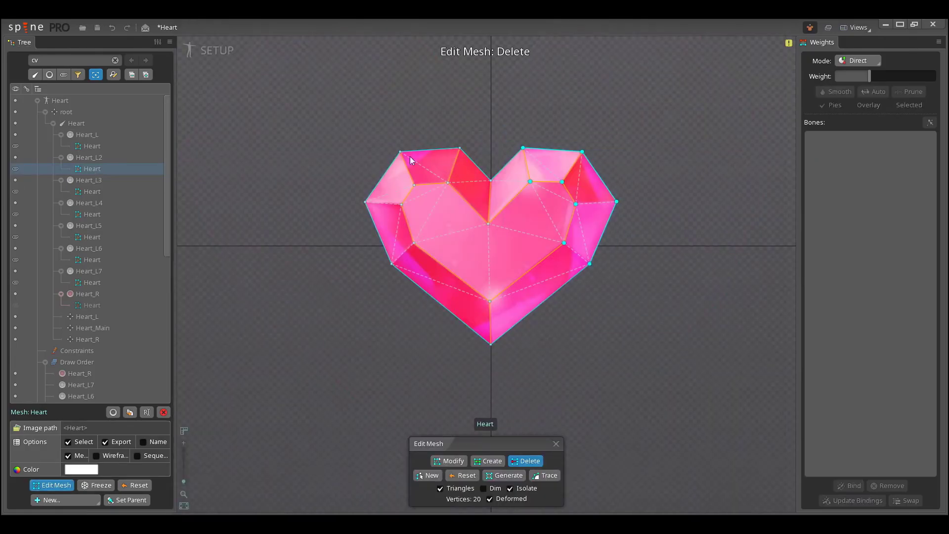
{"action": "left_click_drag", "start_coordinate": [442, 308], "coordinate": [508, 348]}
{"action": "key", "text": "Delete"}
{"action": "left_click", "coordinate": [365, 201]}
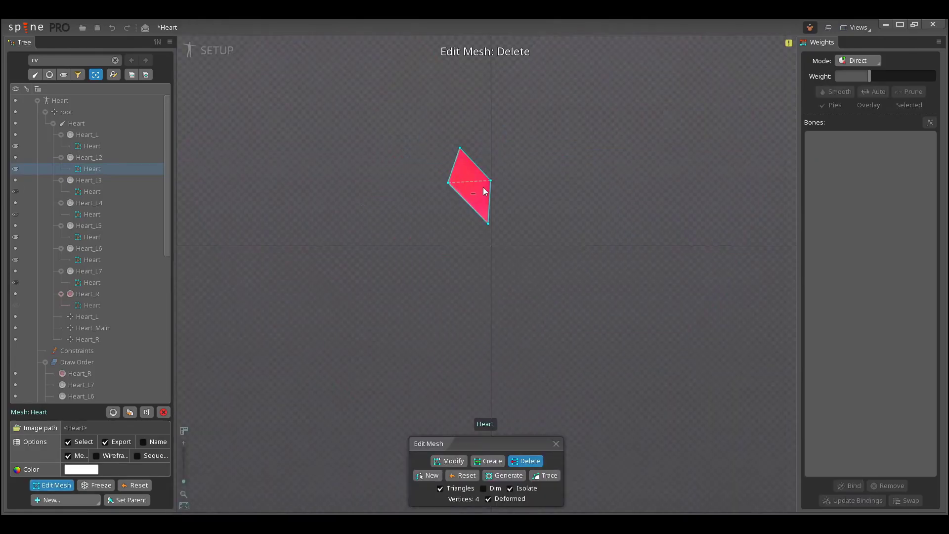
{"action": "key", "text": "Escape"}
Step: Trim the Heart_L3 mesh to the heart's upper-left top facet and the Heart_L4 mesh to the left outer band
{"action": "left_click", "coordinate": [92, 192]}
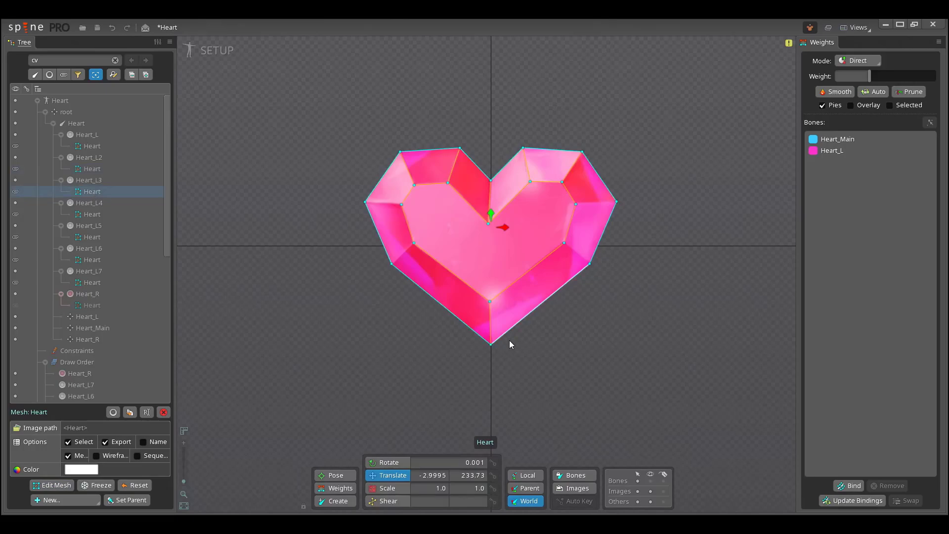
{"action": "left_click_drag", "start_coordinate": [472, 144], "coordinate": [591, 387]}
{"action": "key", "text": "Escape"}
{"action": "left_click", "coordinate": [92, 214]}
{"action": "left_click", "coordinate": [51, 485]}
{"action": "left_click_drag", "start_coordinate": [447, 127], "coordinate": [624, 290]}
{"action": "key", "text": "Escape"}
Step: Trim the Heart_L5 mesh to the right outer band running from the upper-right corner to the bottom tip
{"action": "left_click", "coordinate": [92, 237]}
{"action": "left_click", "coordinate": [51, 485]}
{"action": "left_click_drag", "start_coordinate": [462, 92], "coordinate": [547, 246]}
{"action": "left_click_drag", "start_coordinate": [464, 138], "coordinate": [356, 287]}
{"action": "key", "text": "Escape"}
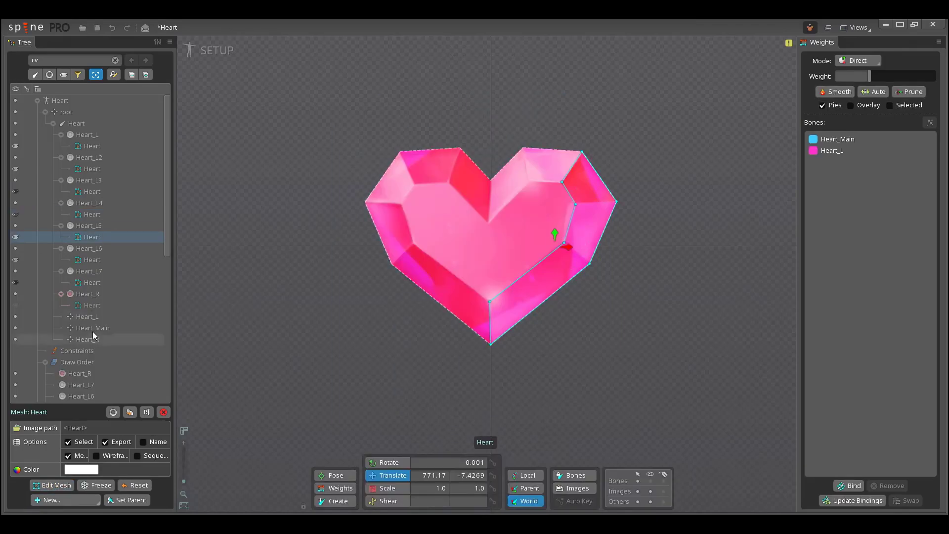
Step: Trim the Heart_L6 mesh to the upper-right top facet and the Heart_L7 mesh to the facet right of the notch
{"action": "left_click", "coordinate": [92, 259]}
{"action": "left_click_drag", "start_coordinate": [672, 191], "coordinate": [503, 304]}
{"action": "left_click", "coordinate": [52, 485]}
{"action": "left_click_drag", "start_coordinate": [498, 125], "coordinate": [360, 376]}
{"action": "key", "text": "Escape"}
{"action": "left_click", "coordinate": [92, 282]}
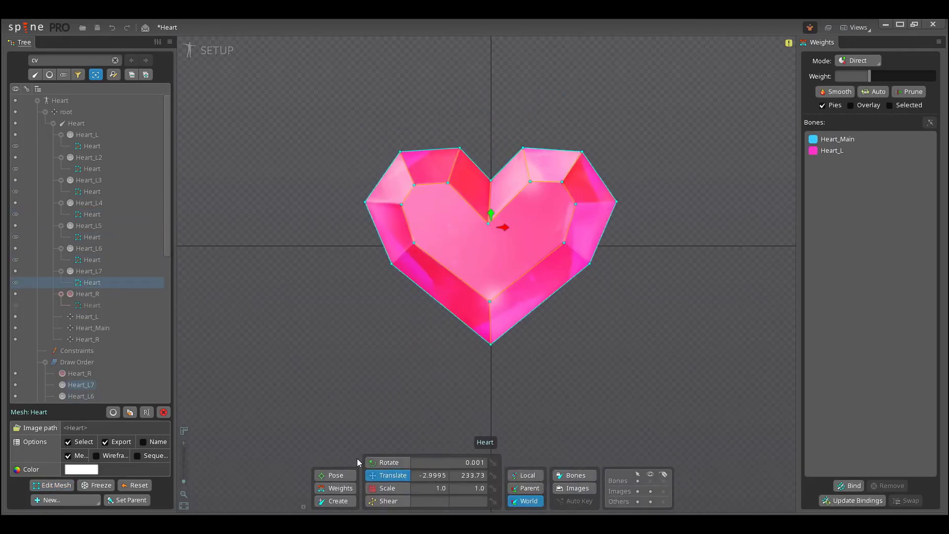
{"action": "left_click", "coordinate": [51, 486]}
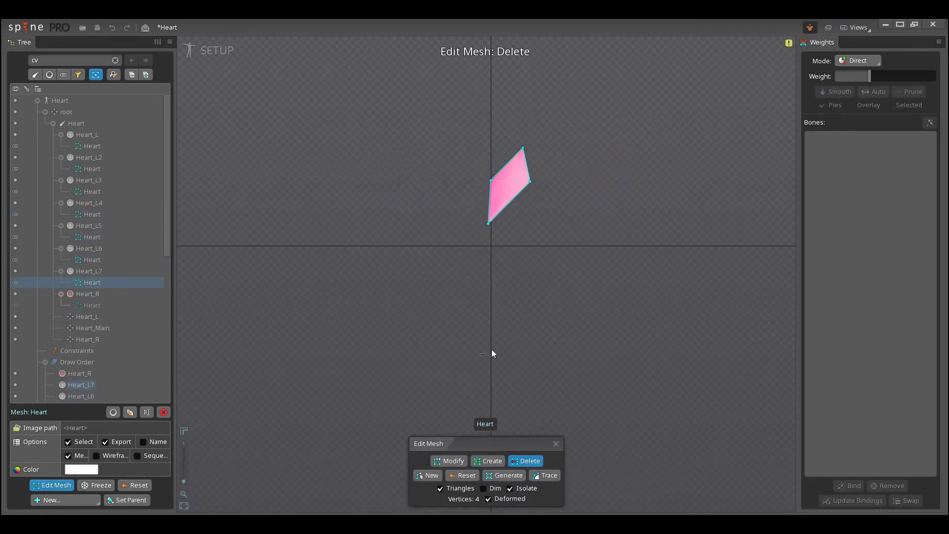
{"action": "key", "text": "Escape"}
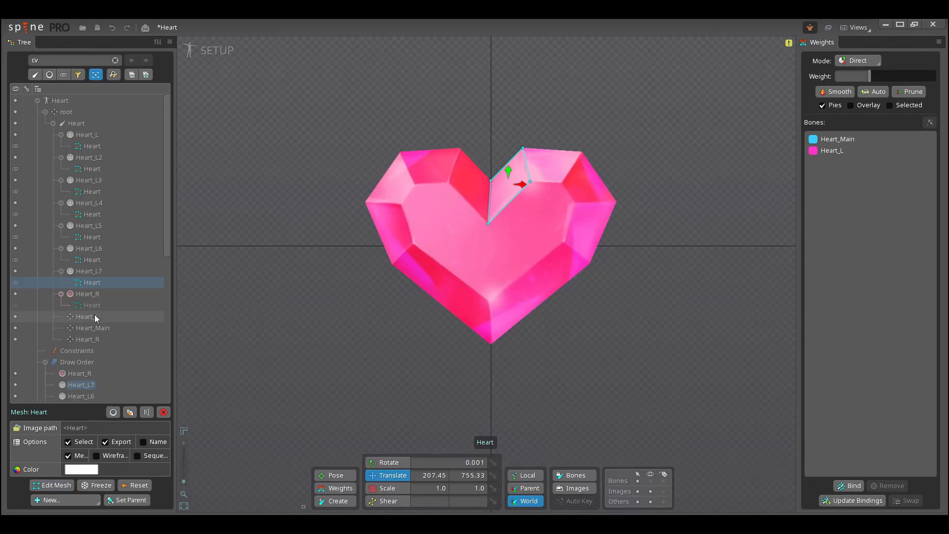
Step: Move the outer facet meshes away from the central facet to check that every piece is separate
{"action": "left_click", "coordinate": [308, 230]}
{"action": "left_click_drag", "start_coordinate": [512, 173], "coordinate": [503, 114]}
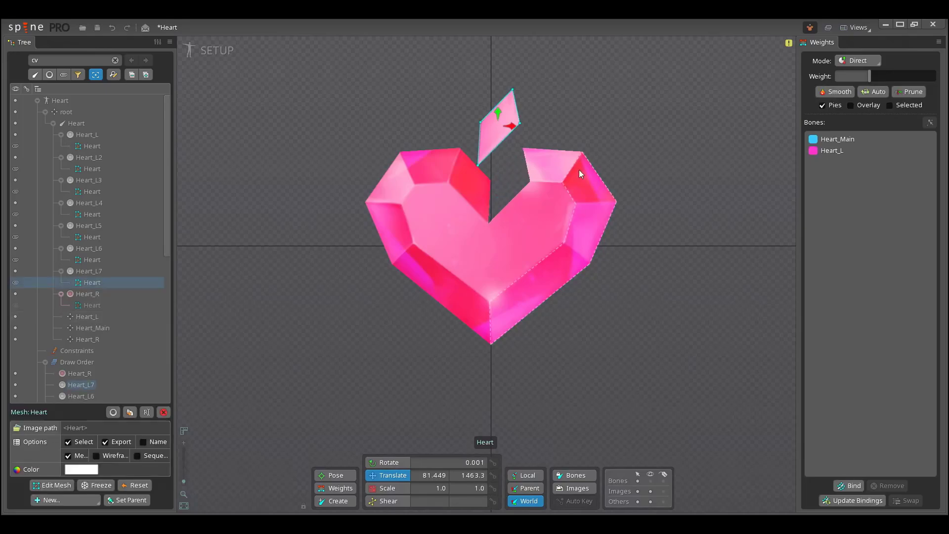
{"action": "left_click_drag", "start_coordinate": [579, 170], "coordinate": [617, 122]}
{"action": "left_click", "coordinate": [476, 177]}
{"action": "left_click_drag", "start_coordinate": [475, 177], "coordinate": [463, 109]}
{"action": "left_click_drag", "start_coordinate": [428, 166], "coordinate": [413, 114]}
{"action": "left_click_drag", "start_coordinate": [383, 204], "coordinate": [323, 238]}
{"action": "left_click_drag", "start_coordinate": [582, 225], "coordinate": [639, 259]}
{"action": "left_click_drag", "start_coordinate": [416, 115], "coordinate": [379, 122]}
{"action": "left_click_drag", "start_coordinate": [573, 105], "coordinate": [602, 95]}
{"action": "left_click_drag", "start_coordinate": [498, 118], "coordinate": [507, 117]}
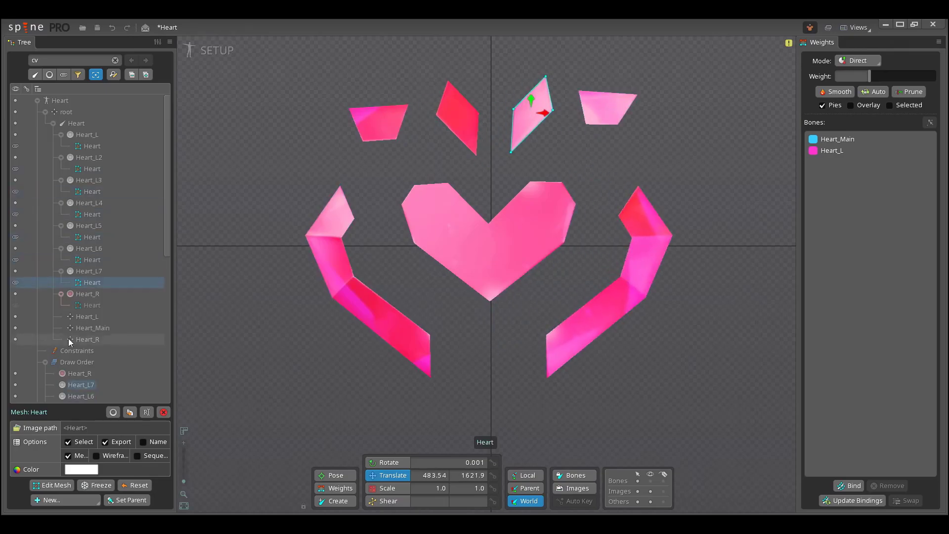
Step: Undo all the facet moves to reassemble the heart
{"action": "key", "text": "ctrl+z"}
{"action": "key", "text": "ctrl+z"}
{"action": "key", "text": "ctrl+z"}
{"action": "key", "text": "ctrl+z"}
{"action": "key", "text": "ctrl+z"}
{"action": "key", "text": "ctrl+z"}
{"action": "key", "text": "ctrl+z"}
{"action": "key", "text": "ctrl+z"}
{"action": "key", "text": "ctrl+z"}
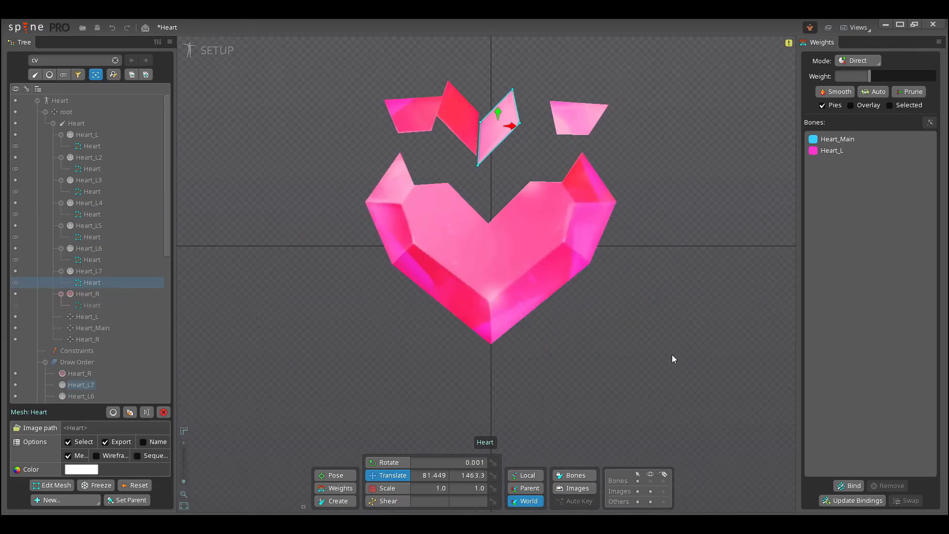
Step: Duplicate the Heart_R slot with its mesh to get Heart_R2 through Heart_R7, undoing any surplus copy
{"action": "left_click", "coordinate": [85, 297]}
{"action": "left_click", "coordinate": [130, 455]}
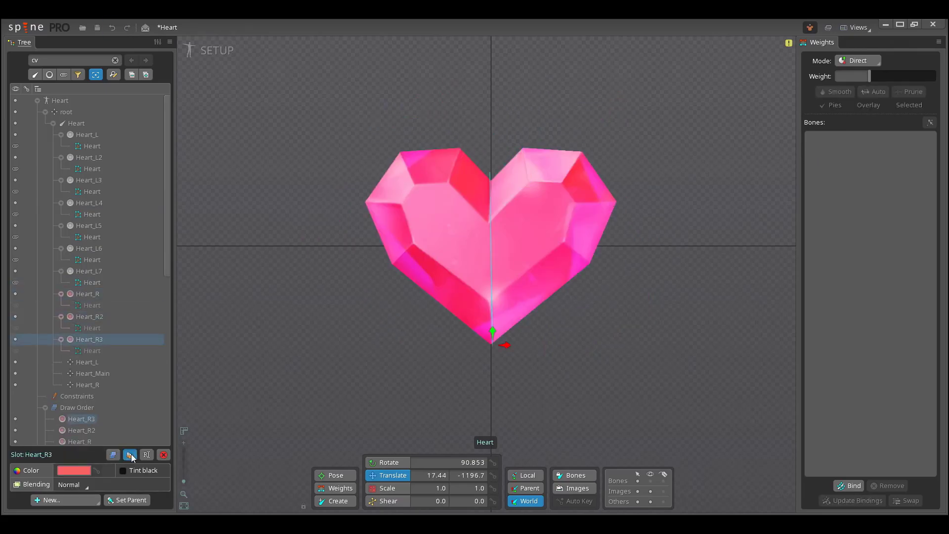
{"action": "left_click", "coordinate": [131, 455]}
{"action": "left_click", "coordinate": [131, 455]}
{"action": "left_click", "coordinate": [130, 456]}
{"action": "left_click", "coordinate": [130, 455]}
{"action": "left_click", "coordinate": [131, 455]}
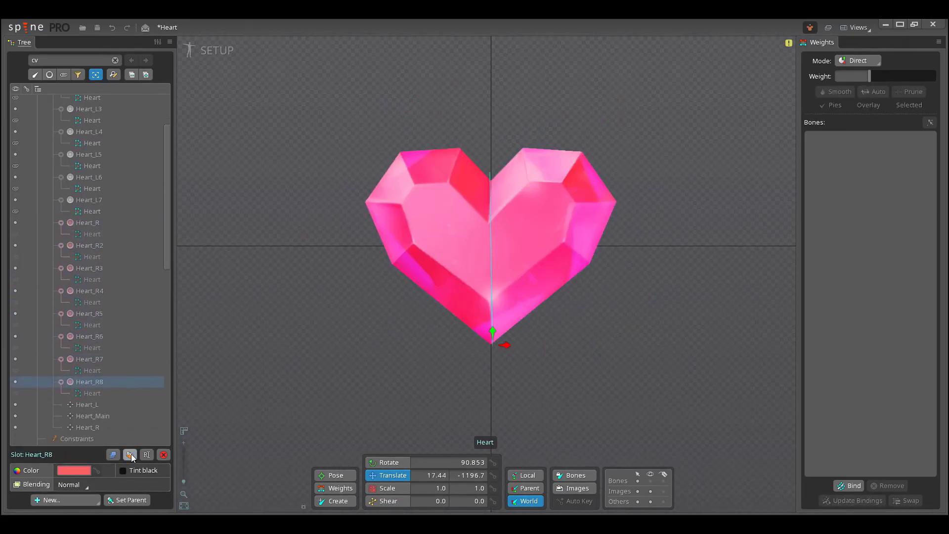
{"action": "key", "text": "ctrl+z"}
Step: Hide the meshes of all seven Heart_L slots, from Heart_L through Heart_L7
{"action": "scroll", "coordinate": [135, 203], "scroll_direction": "down", "scroll_amount": 5}
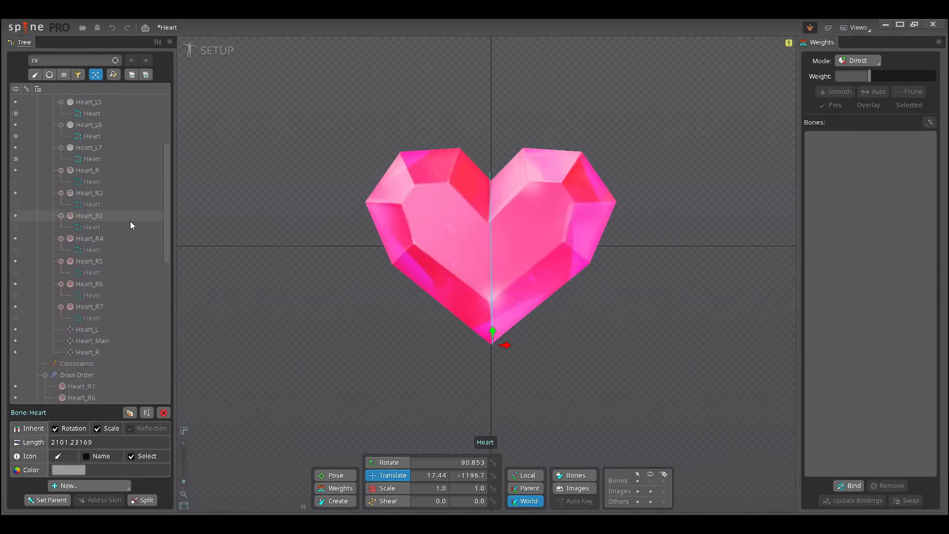
{"action": "scroll", "coordinate": [59, 193], "scroll_direction": "up", "scroll_amount": 6}
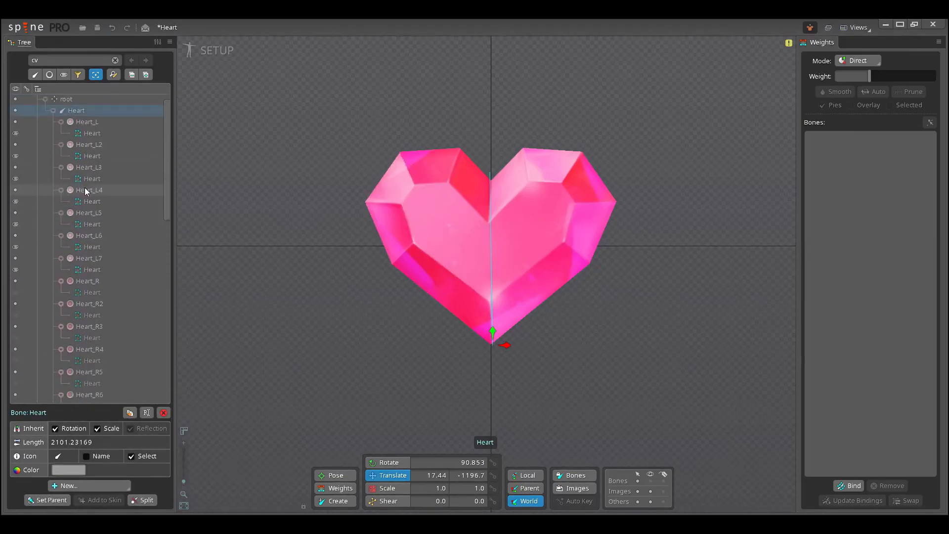
{"action": "left_click", "coordinate": [15, 146]}
{"action": "left_click", "coordinate": [15, 169]}
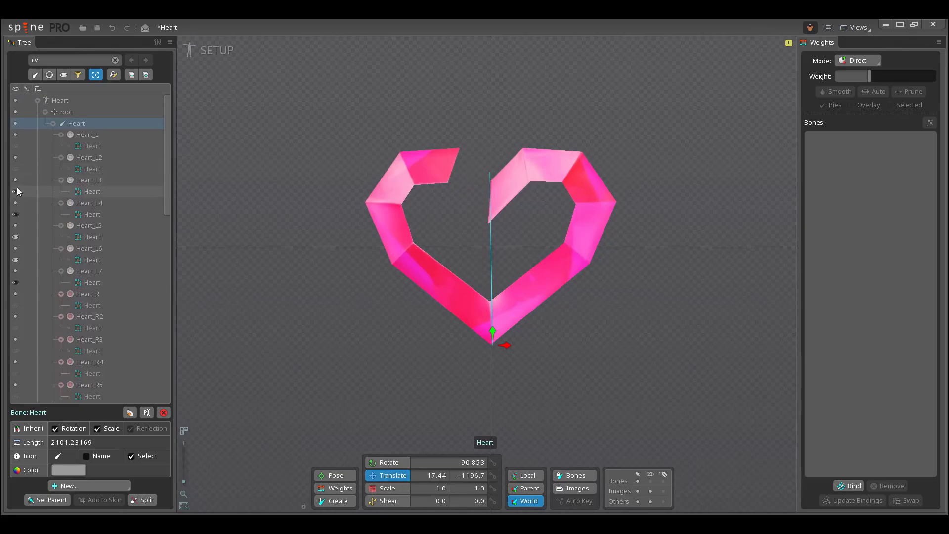
{"action": "left_click", "coordinate": [16, 191]}
{"action": "left_click", "coordinate": [15, 214]}
{"action": "left_click", "coordinate": [16, 237]}
{"action": "left_click", "coordinate": [15, 260]}
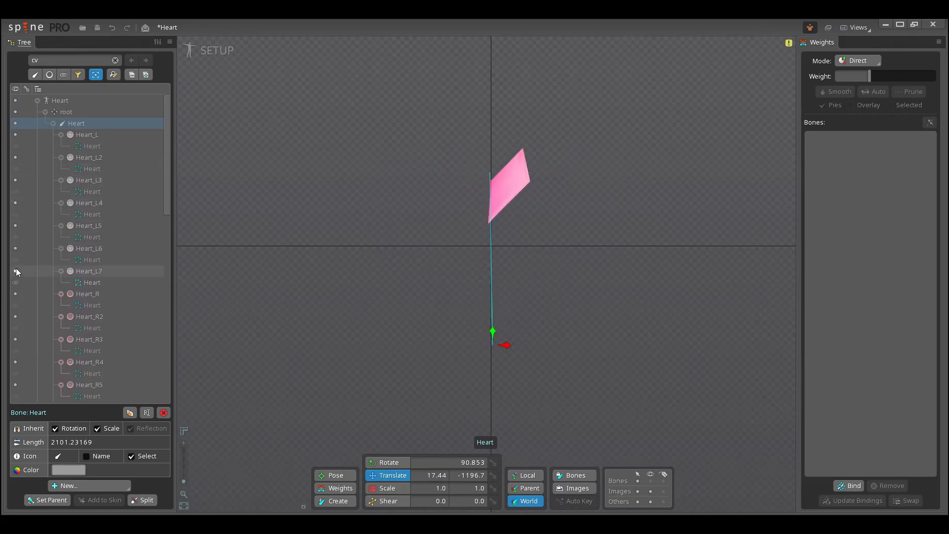
{"action": "left_click", "coordinate": [16, 282]}
Step: Select the meshes of Heart_R through Heart_R7 together and make them visible
{"action": "scroll", "coordinate": [75, 304], "scroll_direction": "down", "scroll_amount": 3}
{"action": "left_click", "coordinate": [97, 203]}
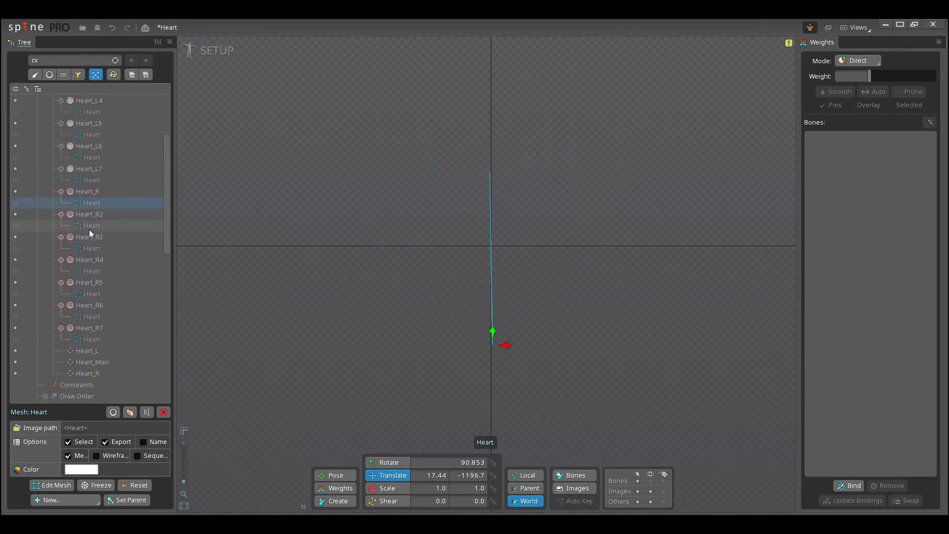
{"action": "left_click", "coordinate": [89, 227], "text": "ctrl"}
{"action": "left_click", "coordinate": [84, 248], "text": "ctrl"}
{"action": "left_click", "coordinate": [85, 270], "text": "ctrl"}
{"action": "left_click", "coordinate": [85, 294], "text": "ctrl"}
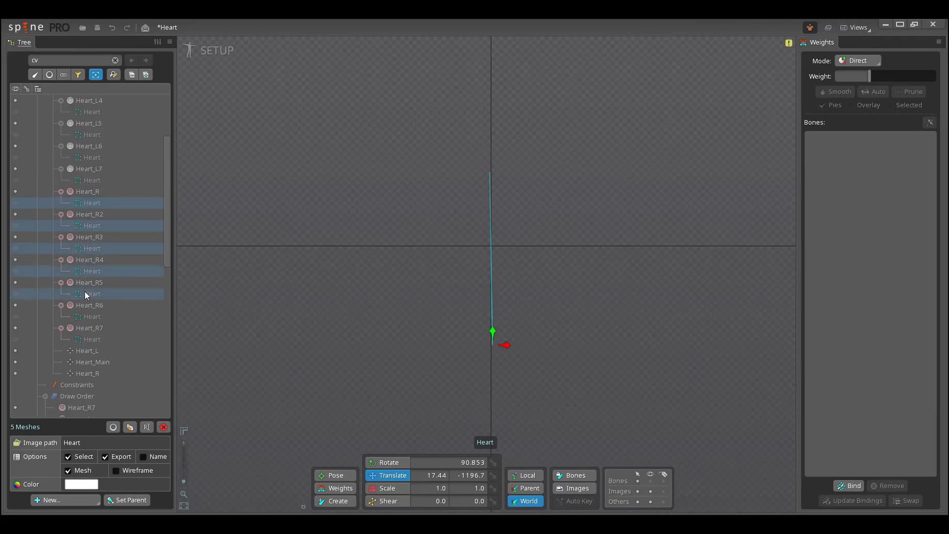
{"action": "left_click", "coordinate": [87, 317], "text": "ctrl"}
{"action": "left_click", "coordinate": [85, 339], "text": "ctrl"}
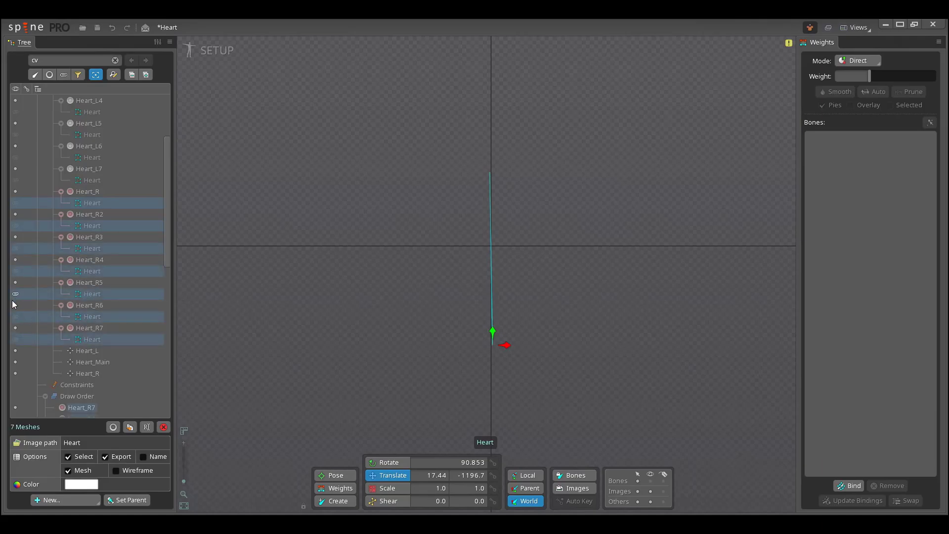
{"action": "left_click", "coordinate": [15, 295]}
{"action": "left_click", "coordinate": [641, 297]}
Step: Delete the outer vertices of the Heart_R slot's mesh so it covers only the central facet
{"action": "left_click", "coordinate": [131, 207]}
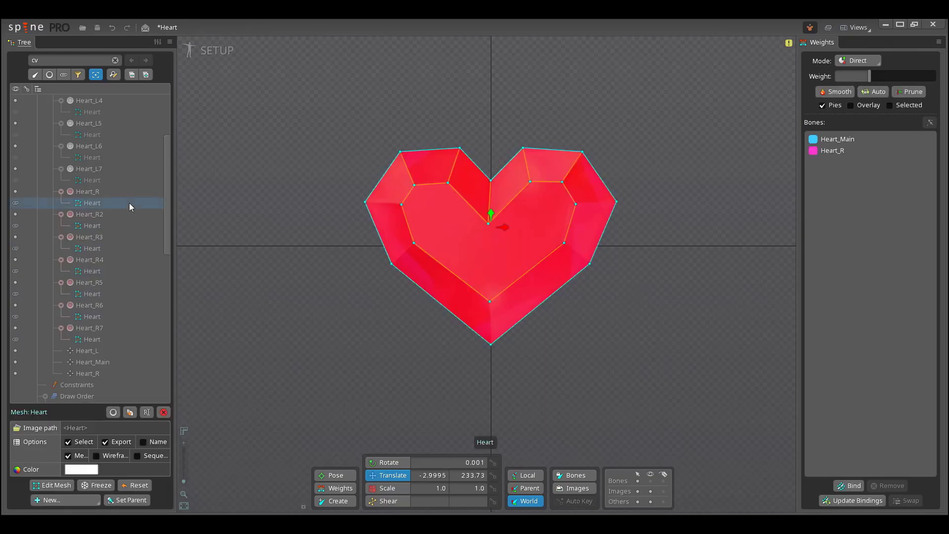
{"action": "left_click", "coordinate": [350, 499]}
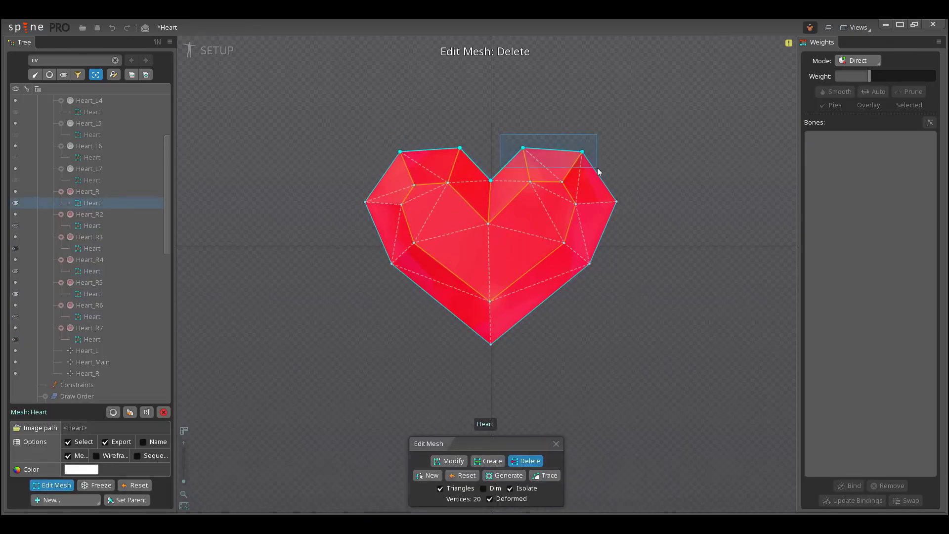
{"action": "left_click_drag", "start_coordinate": [511, 362], "coordinate": [511, 362]}
{"action": "key", "text": "Escape"}
Step: Trim the Heart_R2 mesh to the facet directly left of the heart's notch
{"action": "left_click", "coordinate": [98, 225]}
{"action": "left_click_drag", "start_coordinate": [504, 119], "coordinate": [561, 232]}
{"action": "left_click", "coordinate": [490, 301]}
{"action": "left_click", "coordinate": [52, 485]}
{"action": "key", "text": "Escape"}
Step: Trim the Heart_R3 mesh to the heart's upper-left top facet
{"action": "left_click", "coordinate": [99, 248]}
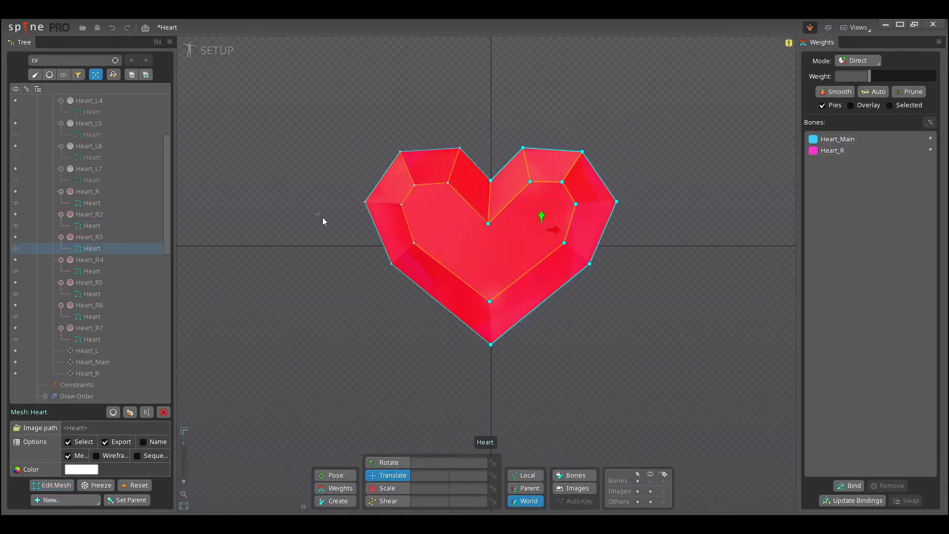
{"action": "left_click", "coordinate": [414, 242]}
{"action": "left_click", "coordinate": [70, 480]}
{"action": "left_click_drag", "start_coordinate": [477, 110], "coordinate": [620, 405]}
{"action": "left_click_drag", "start_coordinate": [319, 197], "coordinate": [426, 280]}
{"action": "key", "text": "Escape"}
Step: Trim the Heart_R4 mesh to the left outer band running down to the bottom tip
{"action": "left_click", "coordinate": [416, 242]}
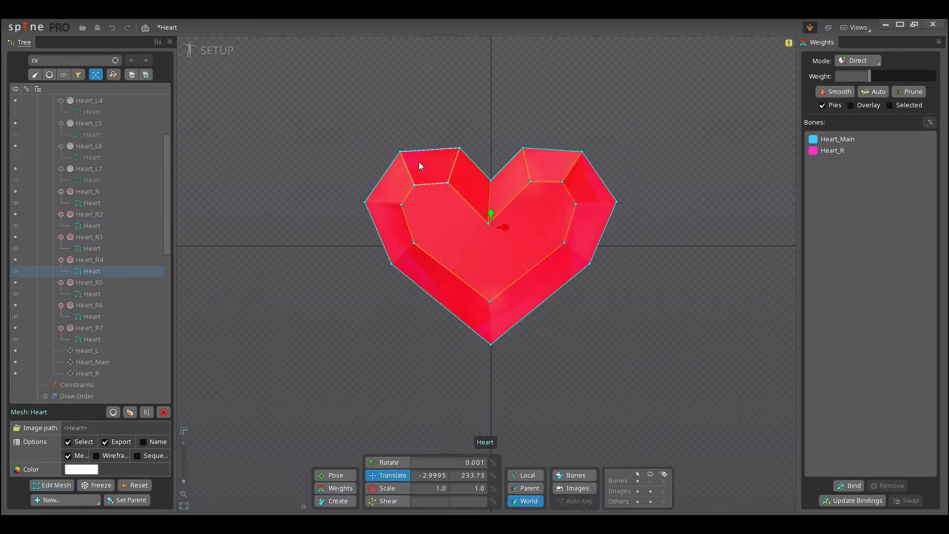
{"action": "left_click_drag", "start_coordinate": [436, 117], "coordinate": [652, 279]}
{"action": "left_click", "coordinate": [52, 485]}
{"action": "key", "text": "Delete"}
{"action": "key", "text": "Escape"}
Step: Trim the Heart_R5 mesh to the right outer band running down to the bottom tip
{"action": "left_click", "coordinate": [92, 293]}
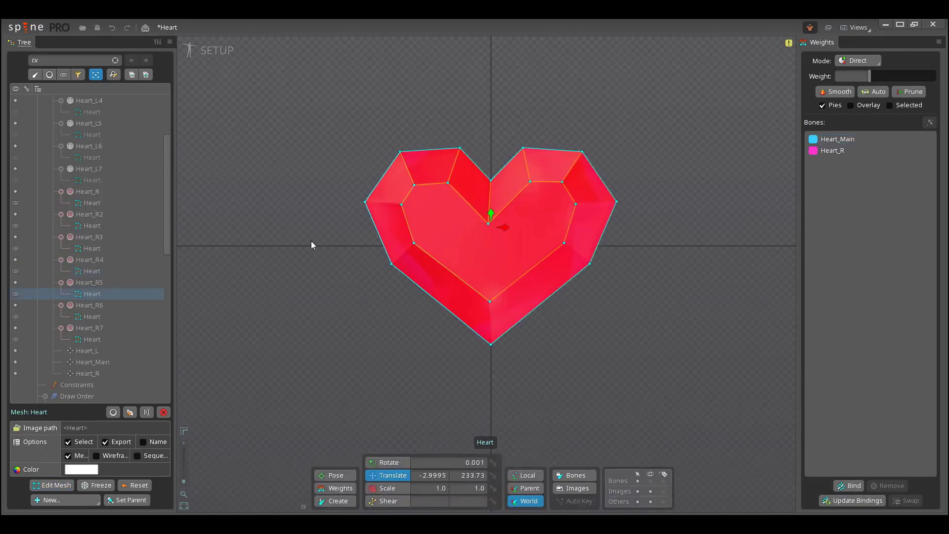
{"action": "left_click_drag", "start_coordinate": [319, 123], "coordinate": [453, 279]}
{"action": "left_click", "coordinate": [52, 485]}
{"action": "left_click_drag", "start_coordinate": [445, 133], "coordinate": [539, 224]}
{"action": "key", "text": "Escape"}
Step: Delete all vertices of the Heart_R6 mesh except those of the upper-right top facet
{"action": "left_click", "coordinate": [92, 316]}
{"action": "left_click_drag", "start_coordinate": [343, 112], "coordinate": [506, 351]}
{"action": "left_click_drag", "start_coordinate": [667, 188], "coordinate": [556, 277]}
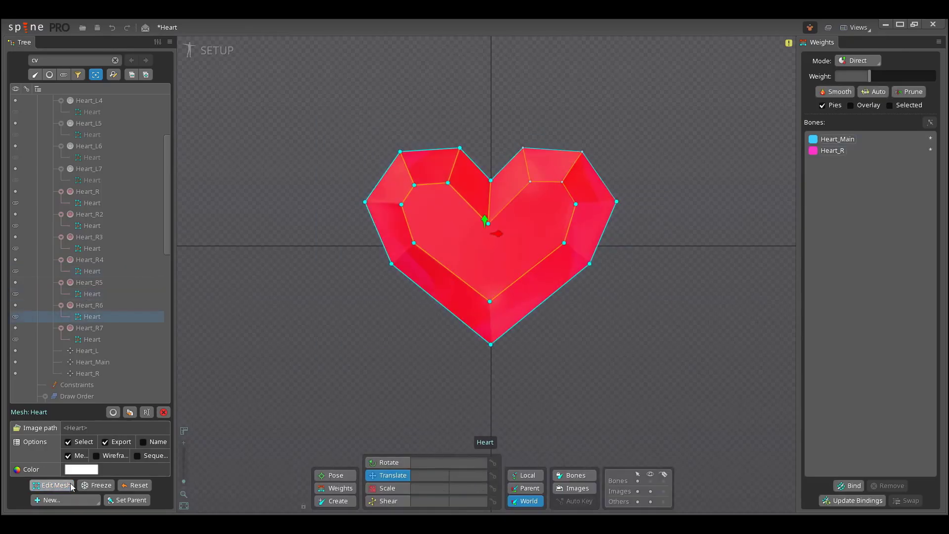
{"action": "left_click", "coordinate": [52, 484]}
{"action": "key", "text": "Delete"}
{"action": "key", "text": "Escape"}
Step: Trim the Heart_R7 mesh to the facet directly right of the heart's notch
{"action": "left_click", "coordinate": [92, 339]}
{"action": "left_click", "coordinate": [52, 485]}
{"action": "left_click_drag", "start_coordinate": [640, 127], "coordinate": [543, 305]}
{"action": "key", "text": "Delete"}
{"action": "key", "text": "Escape"}
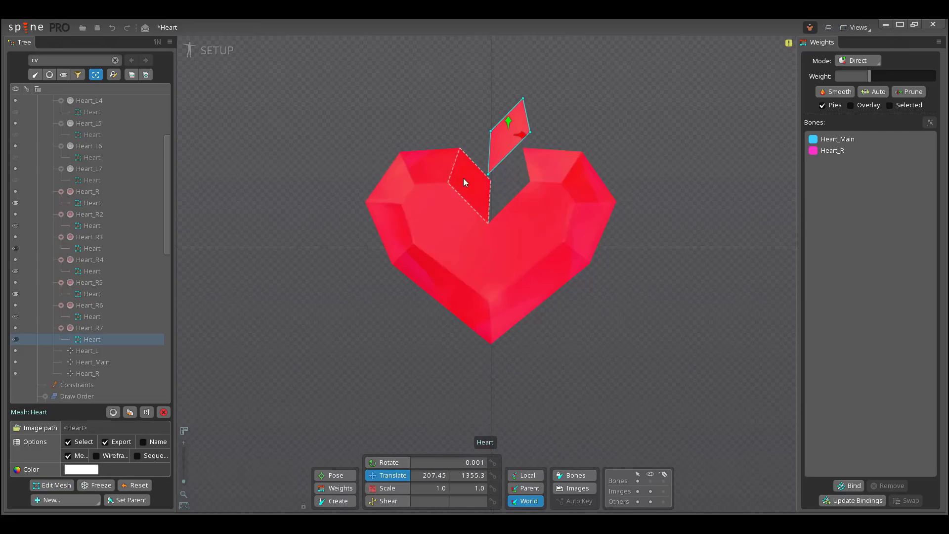
Step: Move the red facet meshes apart to check the split, restore their positions and select the central facet
{"action": "left_click_drag", "start_coordinate": [464, 182], "coordinate": [455, 118]}
{"action": "left_click_drag", "start_coordinate": [429, 167], "coordinate": [404, 110]}
{"action": "left_click_drag", "start_coordinate": [406, 197], "coordinate": [347, 214]}
{"action": "left_click_drag", "start_coordinate": [578, 239], "coordinate": [663, 288]}
{"action": "left_click_drag", "start_coordinate": [557, 170], "coordinate": [599, 135]}
{"action": "left_click", "coordinate": [494, 237]}
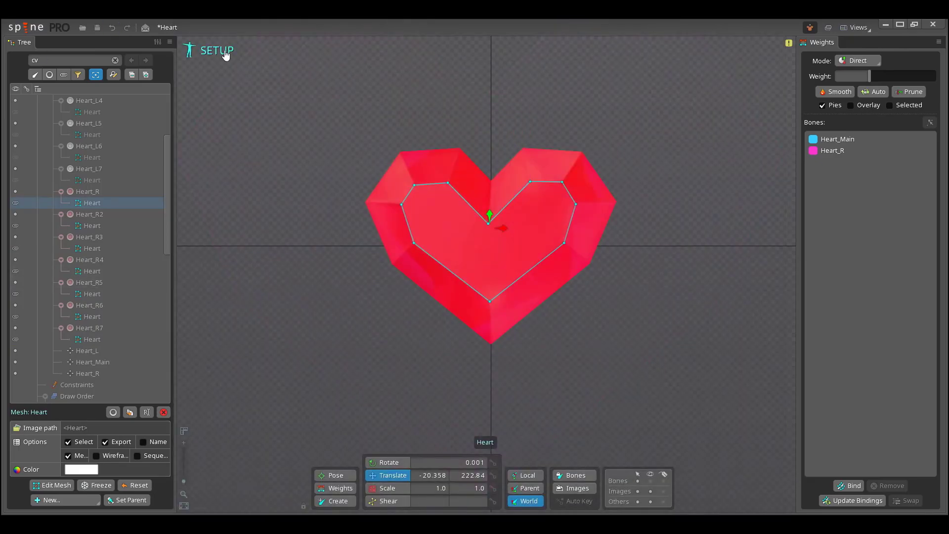
Step: In Animate mode, go to frame 6 and move Heart_R5 to the top of the draw order
{"action": "left_click", "coordinate": [225, 53]}
{"action": "left_click", "coordinate": [838, 60]}
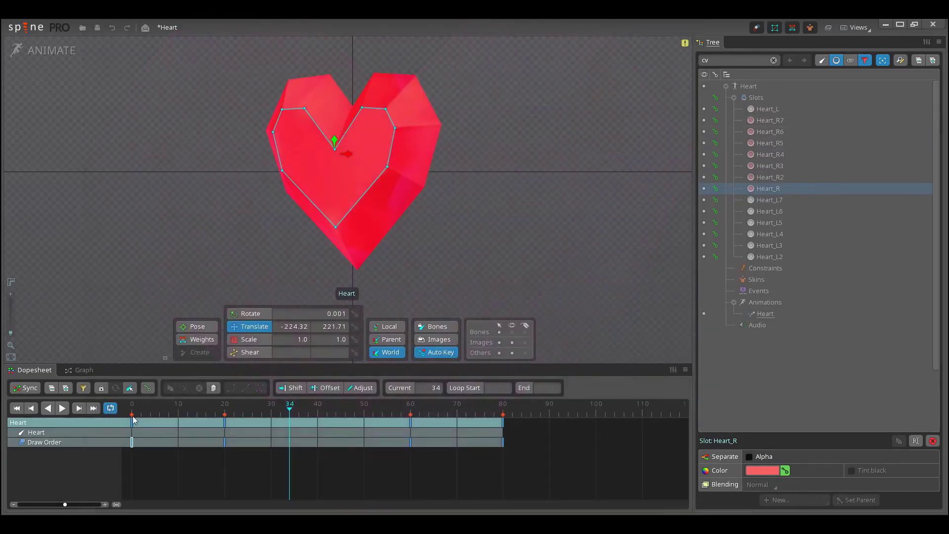
{"action": "left_click", "coordinate": [132, 413]}
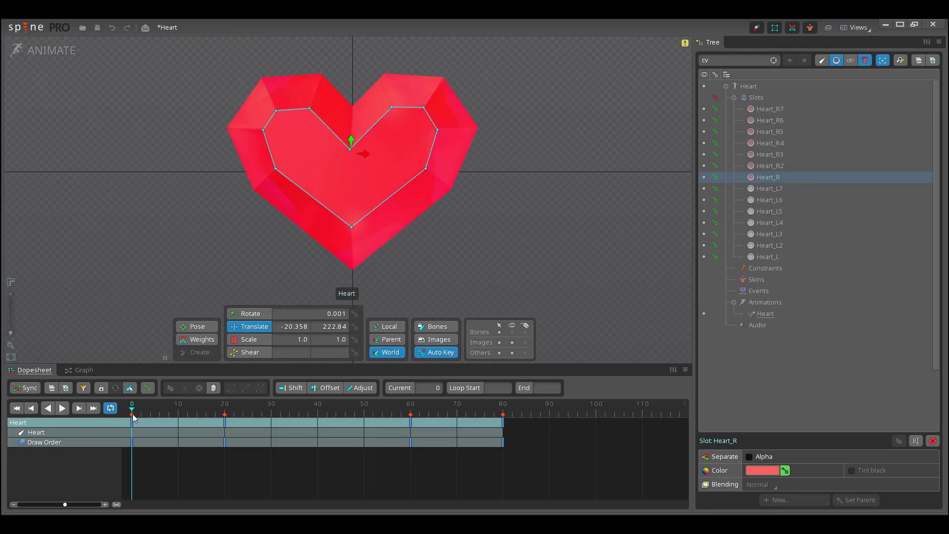
{"action": "left_click_drag", "start_coordinate": [132, 414], "coordinate": [159, 414]}
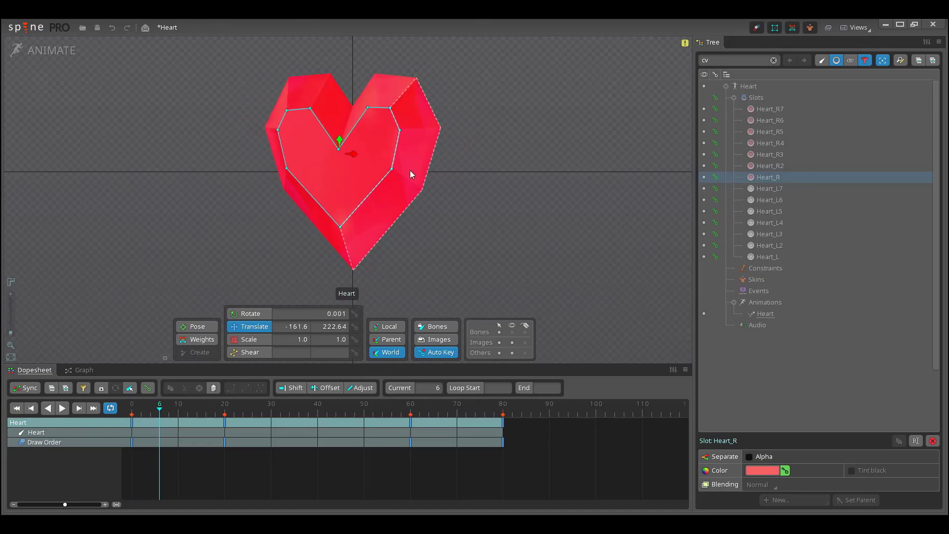
{"action": "left_click", "coordinate": [412, 146]}
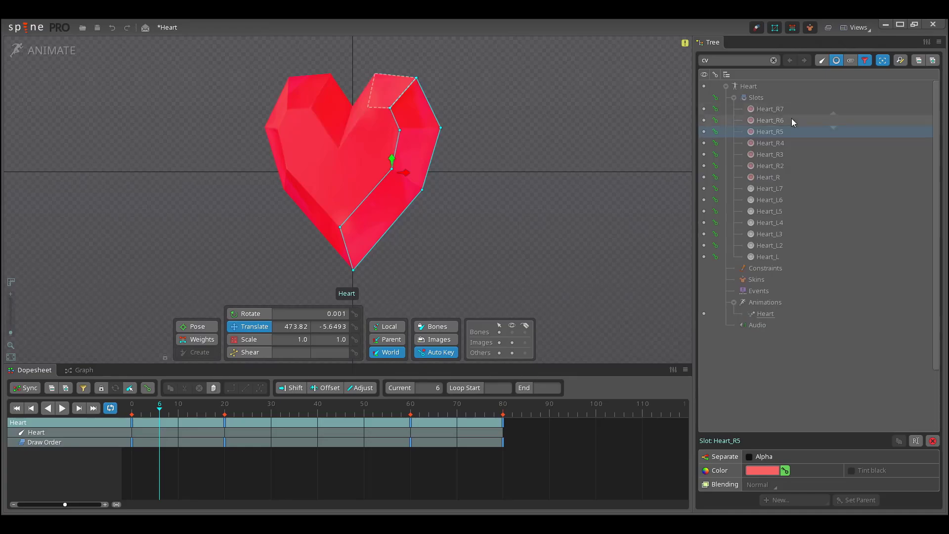
{"action": "left_click_drag", "start_coordinate": [781, 134], "coordinate": [782, 107]}
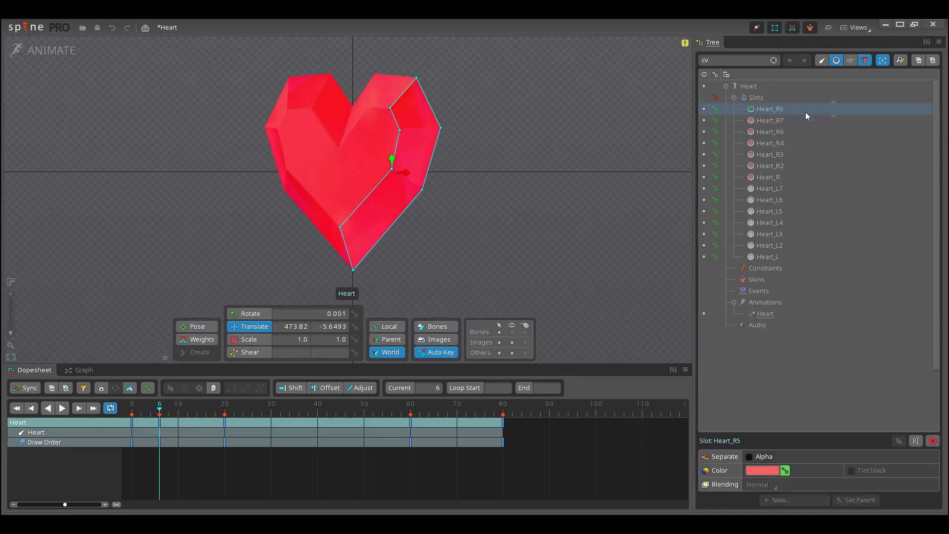
Step: Move the central facet's slot, Heart_R, directly below Heart_R5 in the draw order and check the neighbouring facets
{"action": "left_click", "coordinate": [387, 98]}
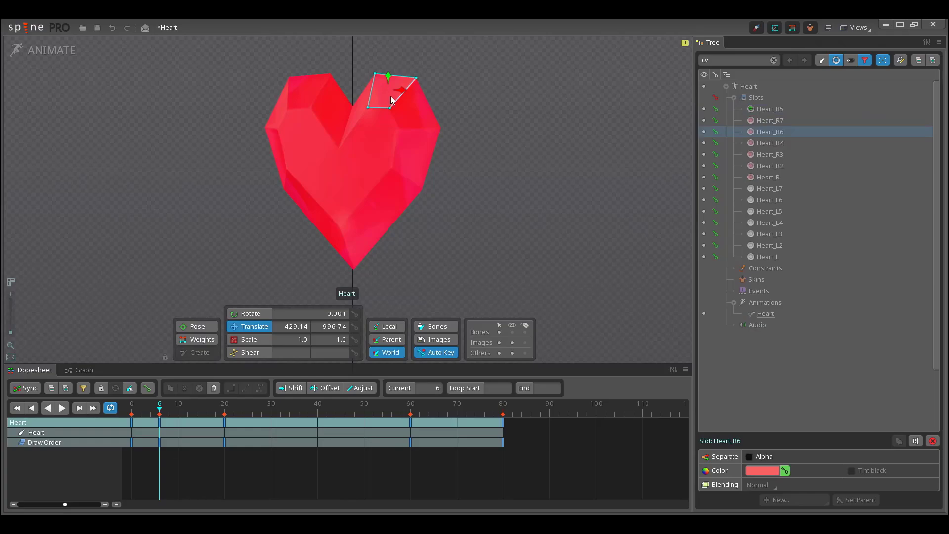
{"action": "left_click", "coordinate": [379, 156]}
{"action": "left_click_drag", "start_coordinate": [769, 175], "coordinate": [763, 129]}
{"action": "left_click", "coordinate": [394, 91]}
{"action": "left_click", "coordinate": [354, 116]}
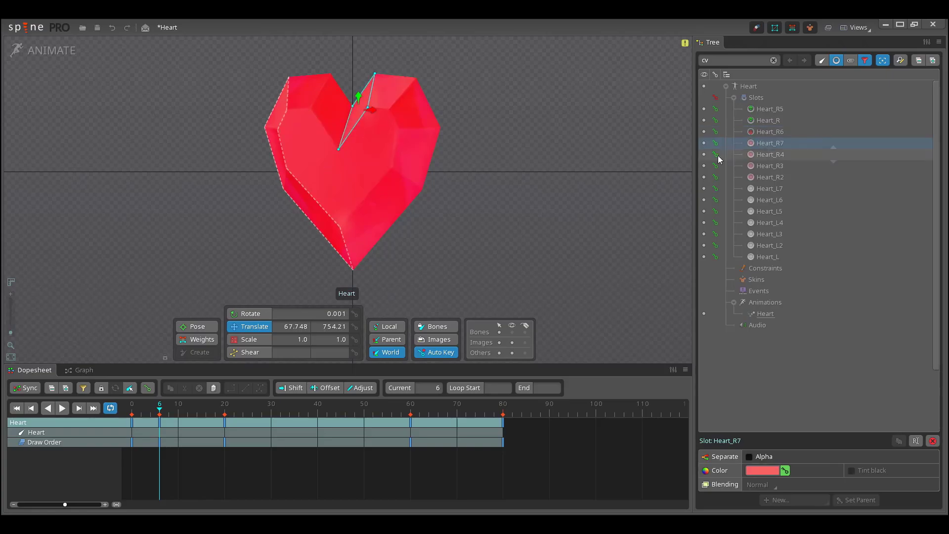
Step: Reorder the left-side facets in the draw order to Heart_R2, Heart_R3, Heart_R4 directly below Heart_R7
{"action": "left_click", "coordinate": [339, 105]}
{"action": "left_click_drag", "start_coordinate": [776, 180], "coordinate": [747, 159]}
{"action": "left_click", "coordinate": [300, 88]}
{"action": "left_click", "coordinate": [274, 146]}
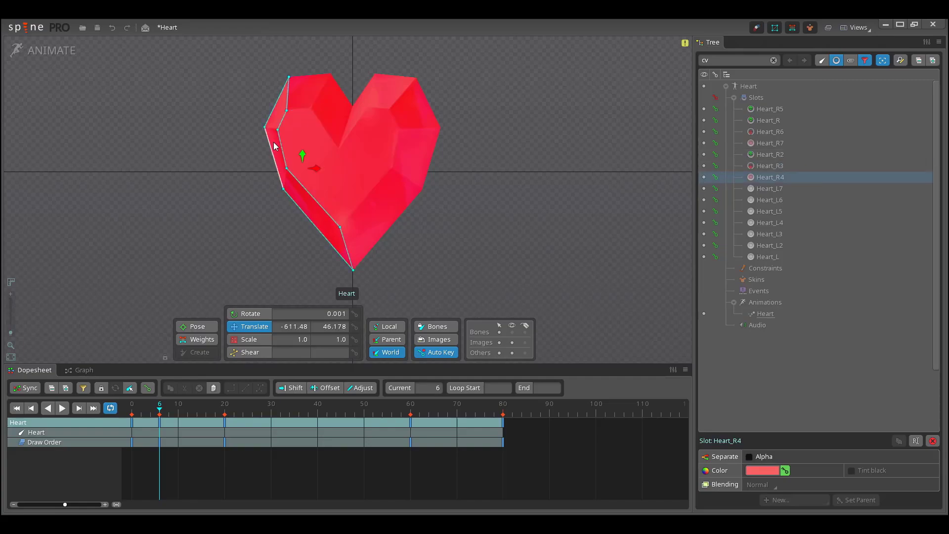
Step: Move the frame 6 draw order key to frame 0 and preview the heart's turn over the opening frames
{"action": "left_click", "coordinate": [159, 423]}
{"action": "left_click_drag", "start_coordinate": [132, 419], "coordinate": [192, 420]}
{"action": "left_click", "coordinate": [440, 192]}
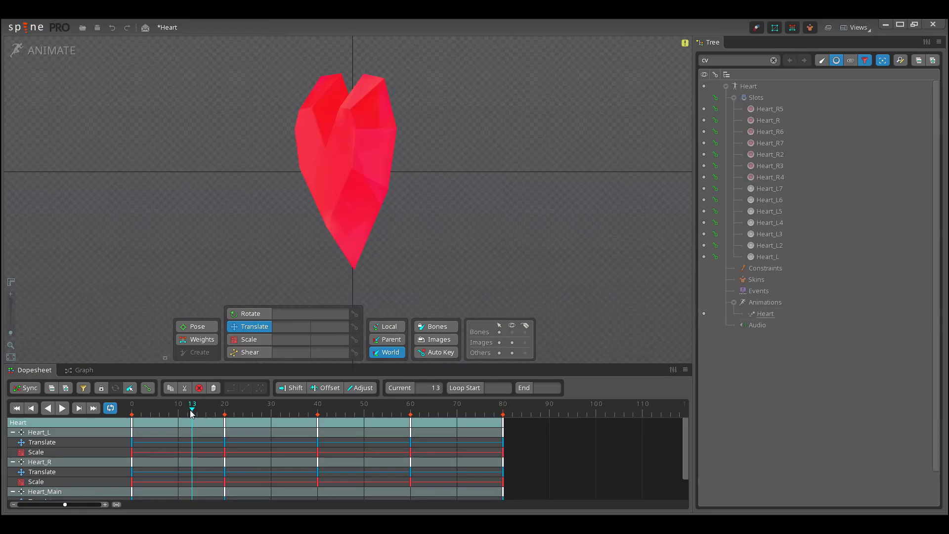
{"action": "mouse_move", "coordinate": [190, 410]}
{"action": "left_mouse_down"}
{"action": "mouse_move", "coordinate": [387, 431]}
{"action": "mouse_move", "coordinate": [132, 428]}
{"action": "left_mouse_up"}
Step: In Setup mode, select all seven Heart_L facet meshes and make them visible
{"action": "left_click", "coordinate": [49, 50]}
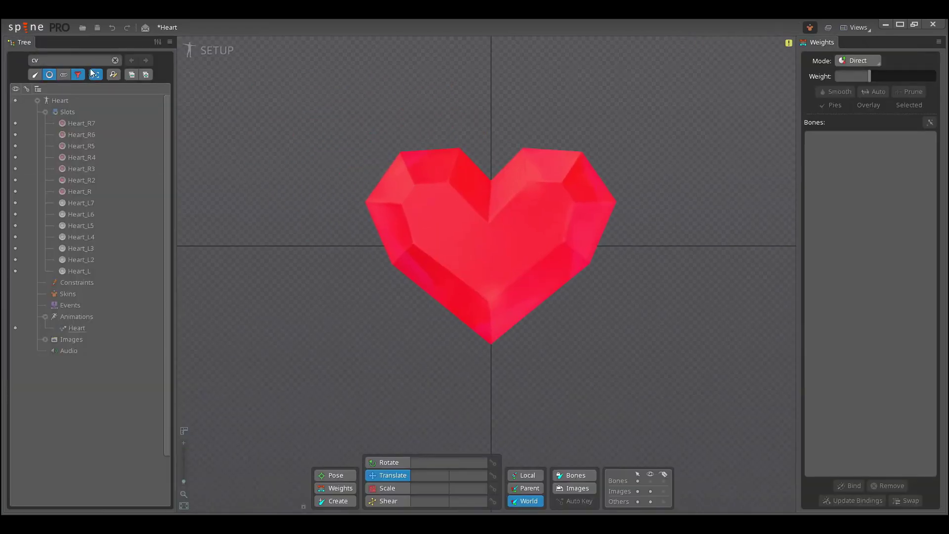
{"action": "left_click", "coordinate": [93, 74]}
{"action": "left_click", "coordinate": [92, 146]}
{"action": "left_click", "coordinate": [92, 169], "text": "ctrl"}
{"action": "left_click", "coordinate": [92, 191], "text": "ctrl"}
{"action": "left_click", "coordinate": [92, 214], "text": "ctrl"}
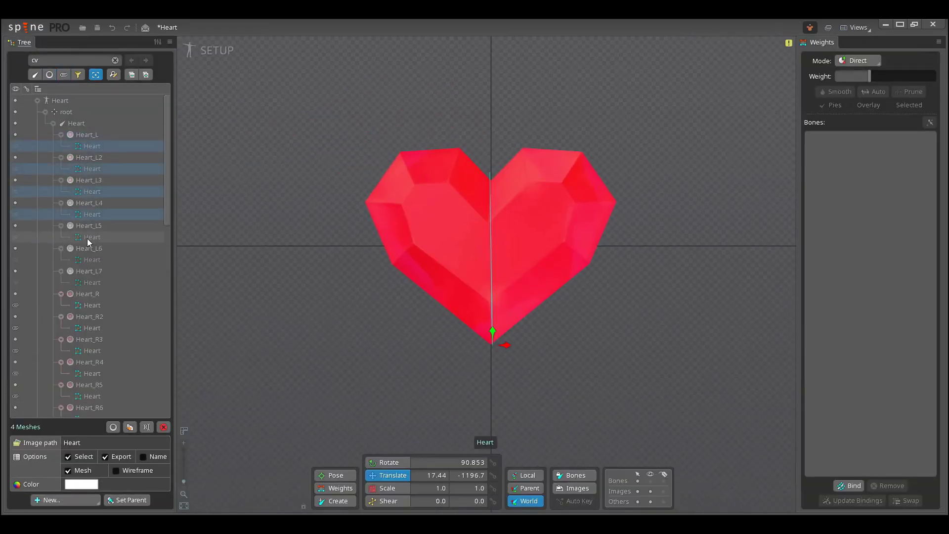
{"action": "left_click", "coordinate": [92, 236], "text": "ctrl"}
{"action": "left_click", "coordinate": [92, 259], "text": "ctrl"}
{"action": "left_click", "coordinate": [92, 282], "text": "ctrl"}
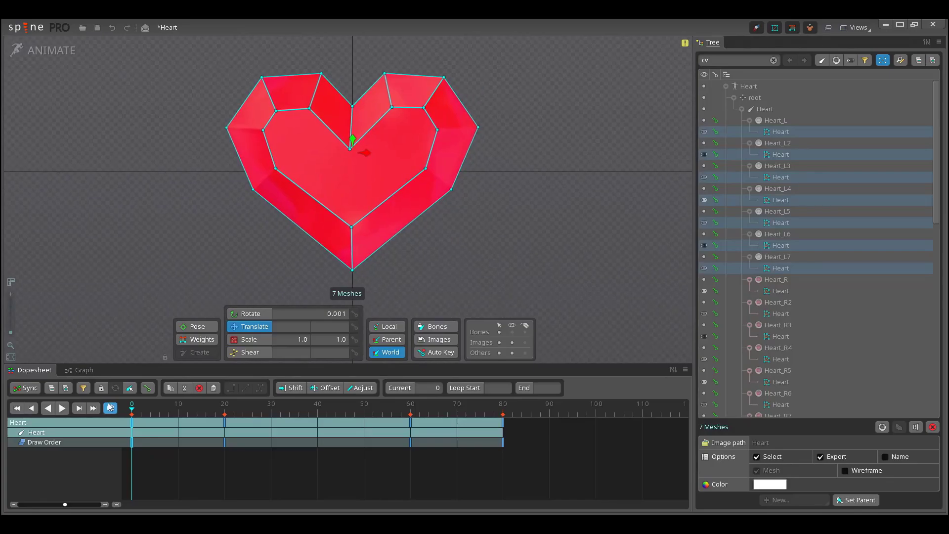
Step: In Animate mode at frame 20, move slots Heart_L7 through Heart_L2 directly below Heart_L in the draw order, above the Heart_R slots
{"action": "left_click_drag", "start_coordinate": [131, 411], "coordinate": [225, 412]}
{"action": "left_click", "coordinate": [452, 255]}
{"action": "left_click", "coordinate": [369, 157]}
{"action": "left_click", "coordinate": [834, 62]}
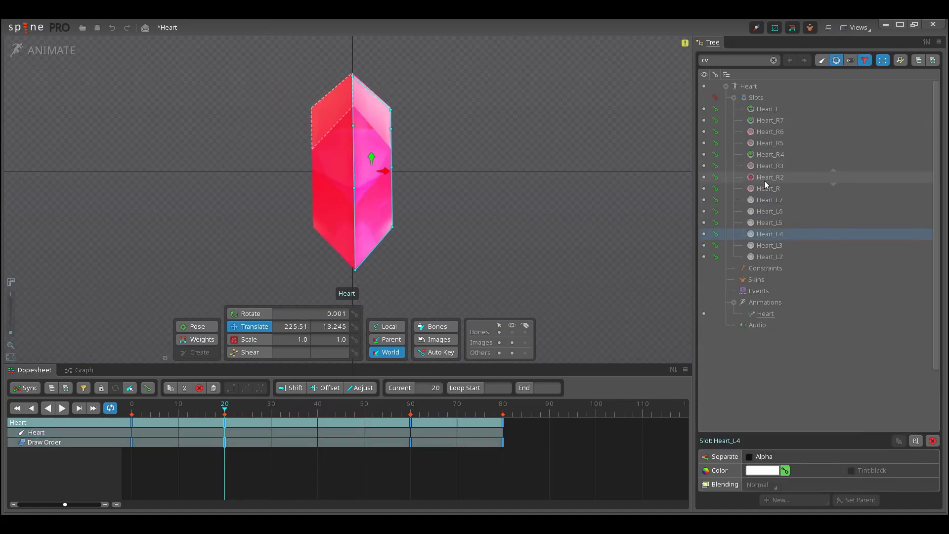
{"action": "left_click", "coordinate": [761, 200], "text": "ctrl"}
{"action": "left_click", "coordinate": [758, 245], "text": "ctrl"}
{"action": "left_click", "coordinate": [756, 257], "text": "ctrl"}
{"action": "left_click", "coordinate": [764, 223], "text": "ctrl"}
{"action": "left_click", "coordinate": [765, 211], "text": "ctrl"}
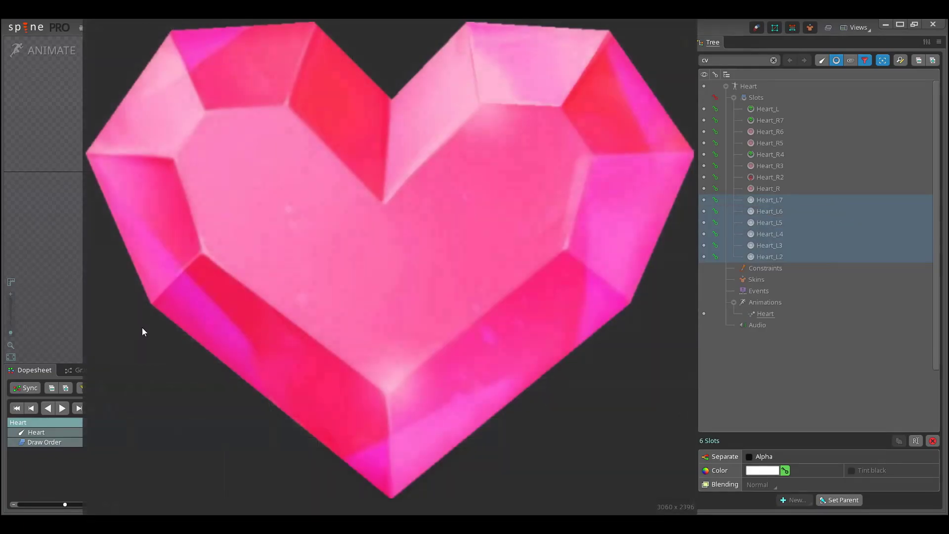
{"action": "left_click_drag", "start_coordinate": [762, 218], "coordinate": [764, 115]}
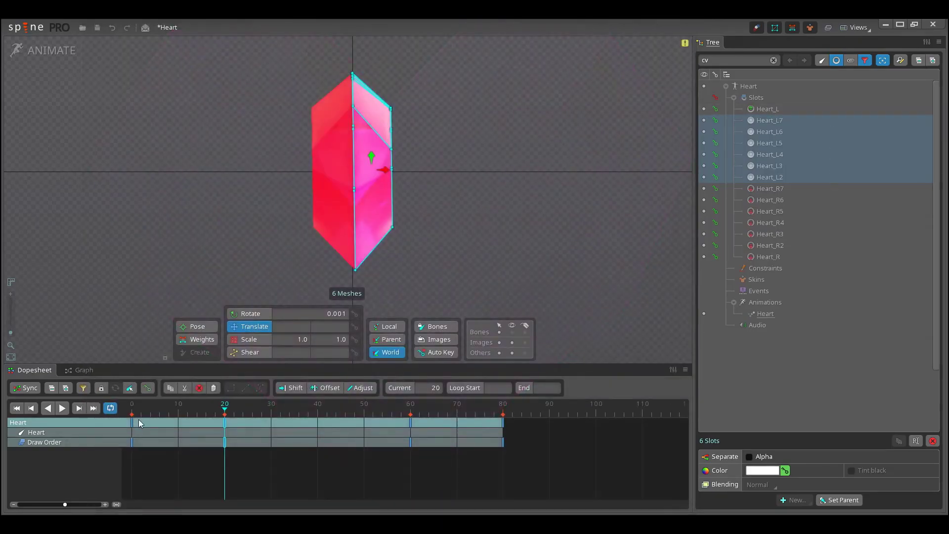
Step: Compare the heart at frames 0, 20, 29 and 26, checking how the Heart_L5 facet overlaps its neighbours
{"action": "left_click", "coordinate": [132, 423]}
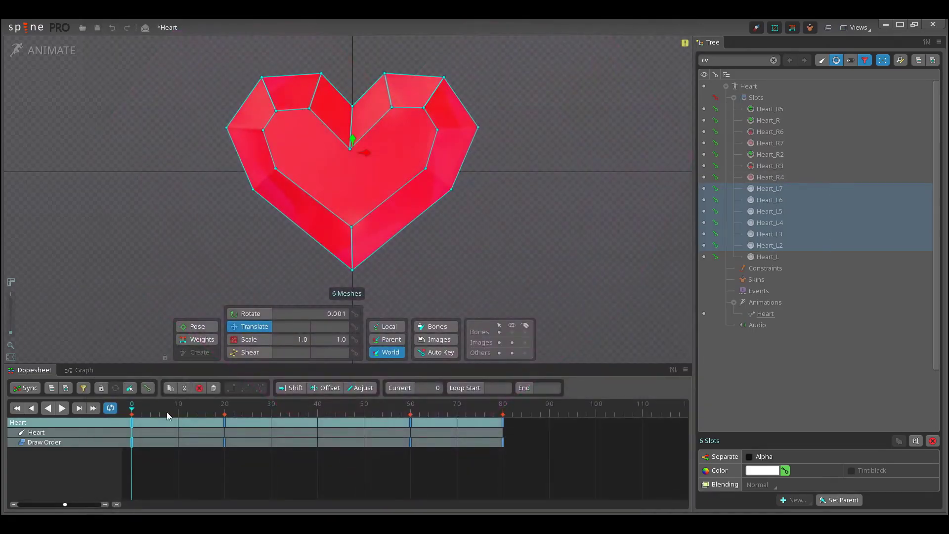
{"action": "left_click", "coordinate": [224, 417]}
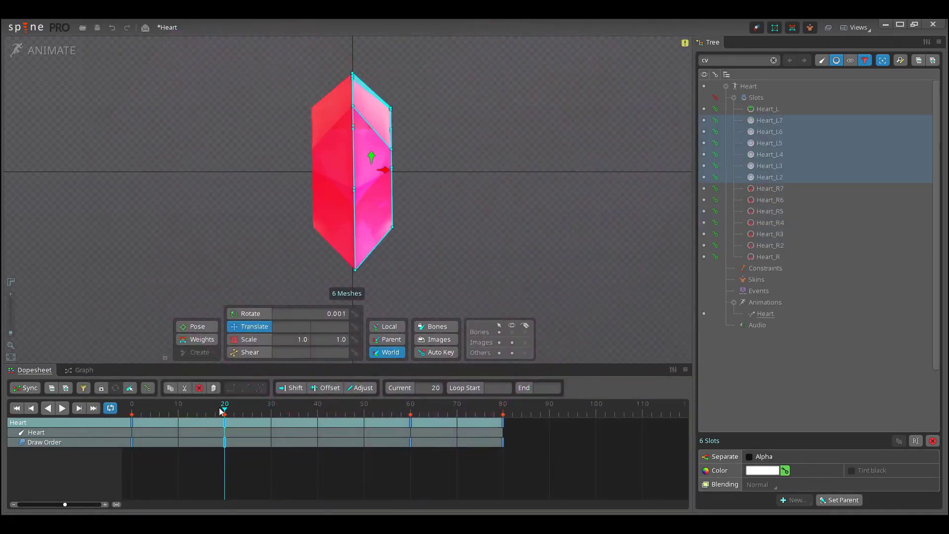
{"action": "left_click_drag", "start_coordinate": [224, 408], "coordinate": [267, 408]}
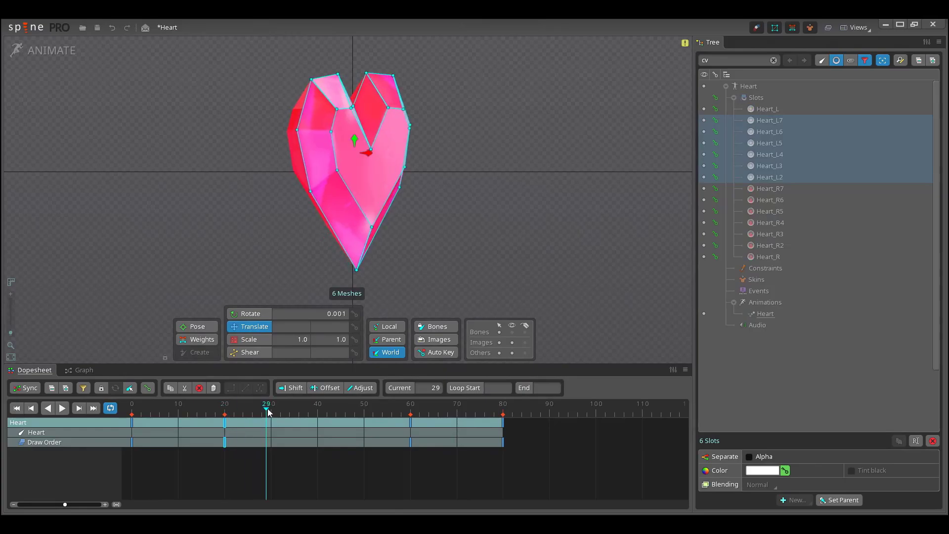
{"action": "left_click", "coordinate": [227, 218]}
{"action": "left_click", "coordinate": [348, 197]}
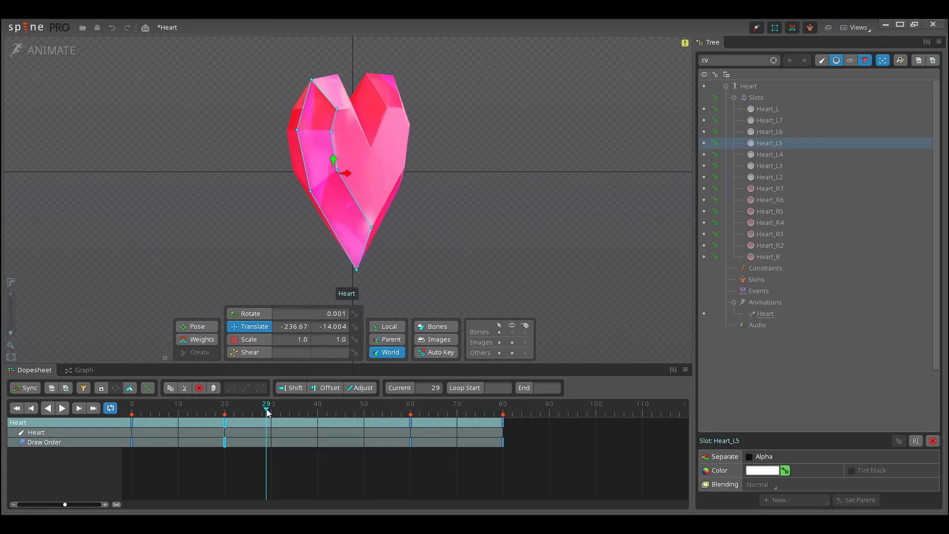
{"action": "mouse_move", "coordinate": [265, 409]}
{"action": "left_mouse_down"}
{"action": "mouse_move", "coordinate": [227, 408]}
{"action": "mouse_move", "coordinate": [252, 408]}
{"action": "left_mouse_up"}
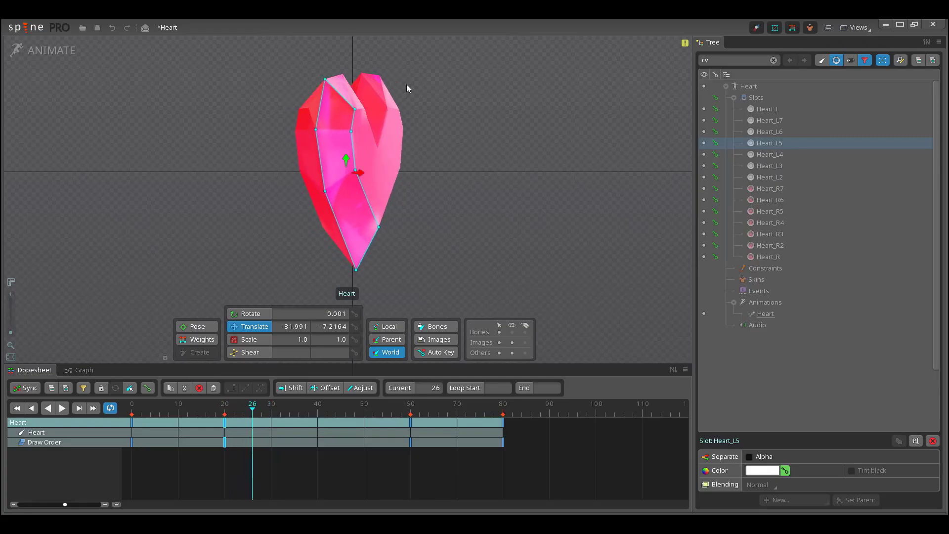
{"action": "left_click", "coordinate": [223, 424]}
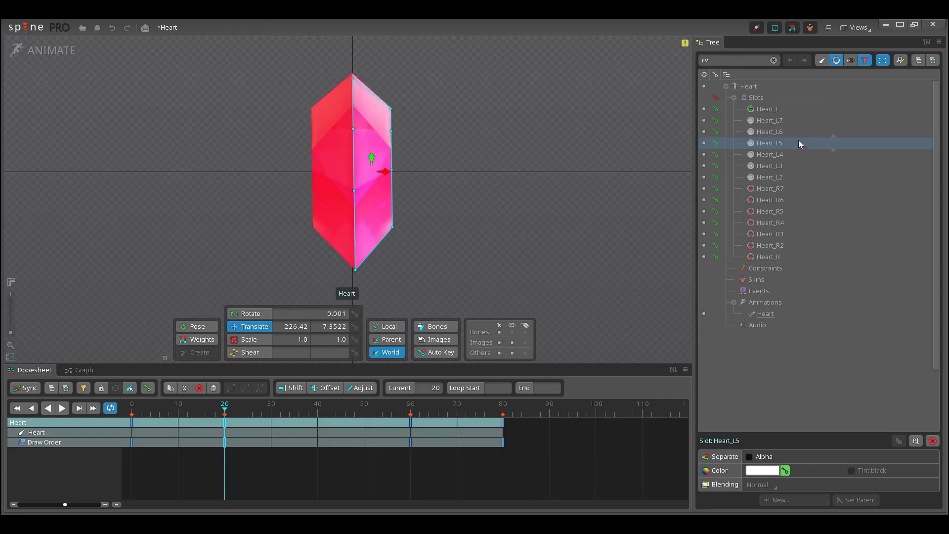
Step: At frame 0, reorder the Heart_L slots to L5, L, L6, L7, L2, L3, L4 and key the draw order
{"action": "left_click", "coordinate": [136, 417]}
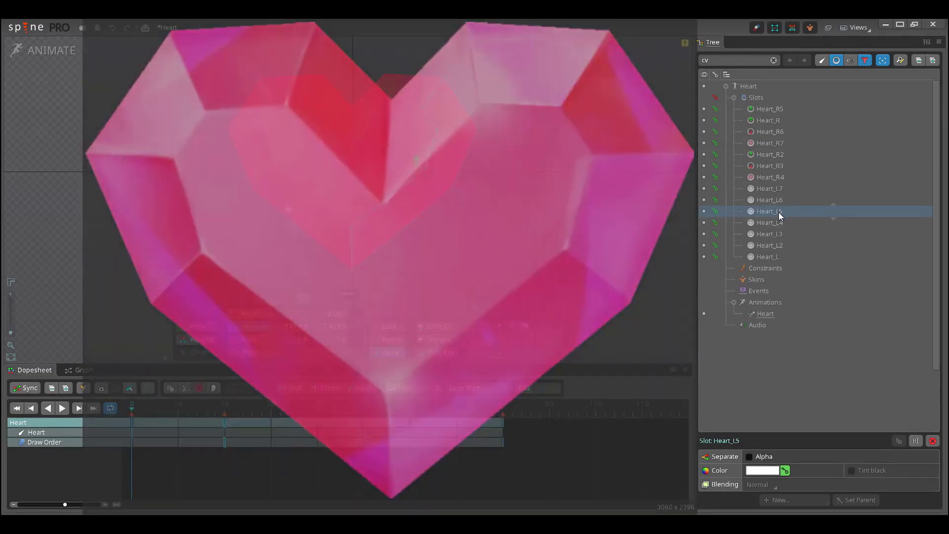
{"action": "left_click_drag", "start_coordinate": [779, 211], "coordinate": [782, 187]}
{"action": "left_click_drag", "start_coordinate": [769, 258], "coordinate": [786, 208]}
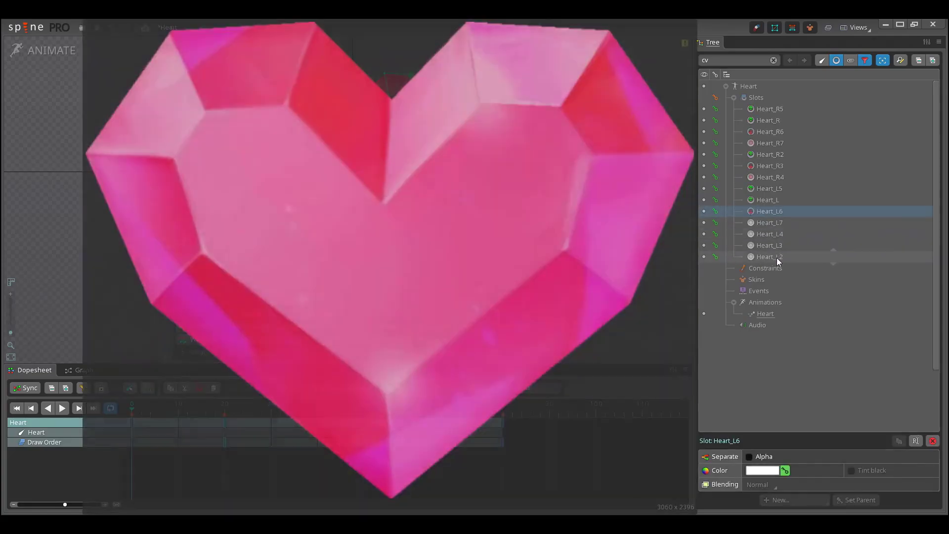
{"action": "mouse_move", "coordinate": [776, 257]}
{"action": "left_mouse_down"}
{"action": "mouse_move", "coordinate": [782, 229]}
{"action": "mouse_move", "coordinate": [785, 245]}
{"action": "left_mouse_up"}
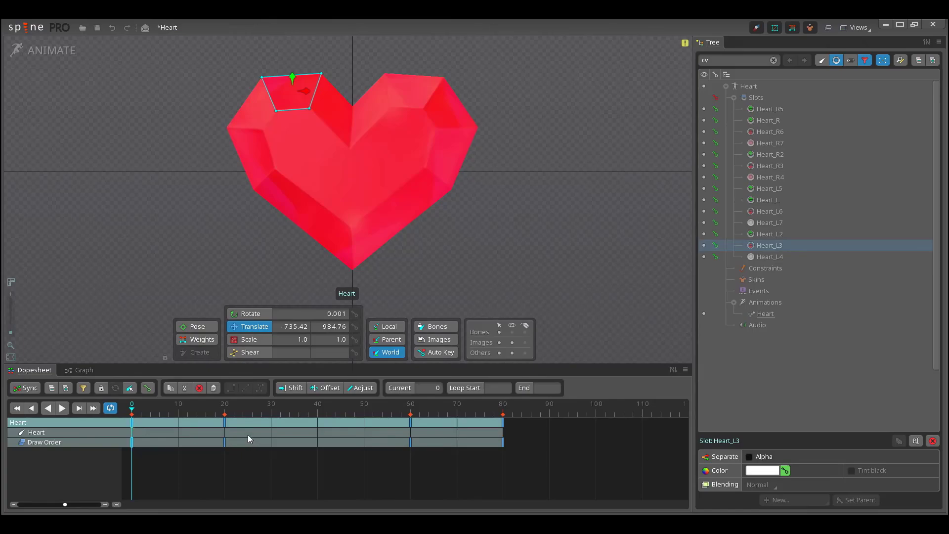
Step: Copy the frame 0 draw order key to frame 20 and move all seven Heart_L slots above the Heart_R slots
{"action": "key", "text": "ctrl+c"}
{"action": "left_click", "coordinate": [224, 422]}
{"action": "key", "text": "ctrl+v"}
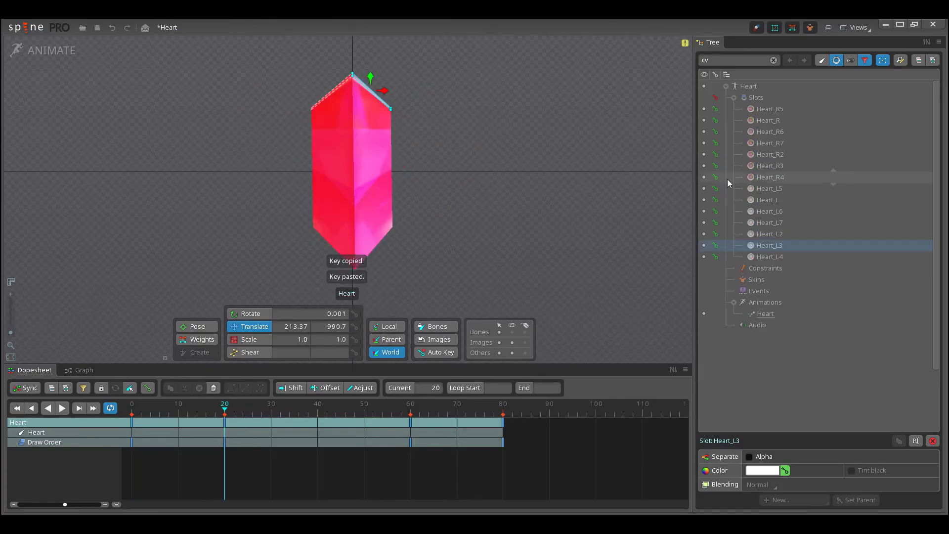
{"action": "left_click", "coordinate": [777, 256]}
{"action": "left_click", "coordinate": [767, 189], "text": "shift"}
{"action": "left_click_drag", "start_coordinate": [767, 190], "coordinate": [778, 117]}
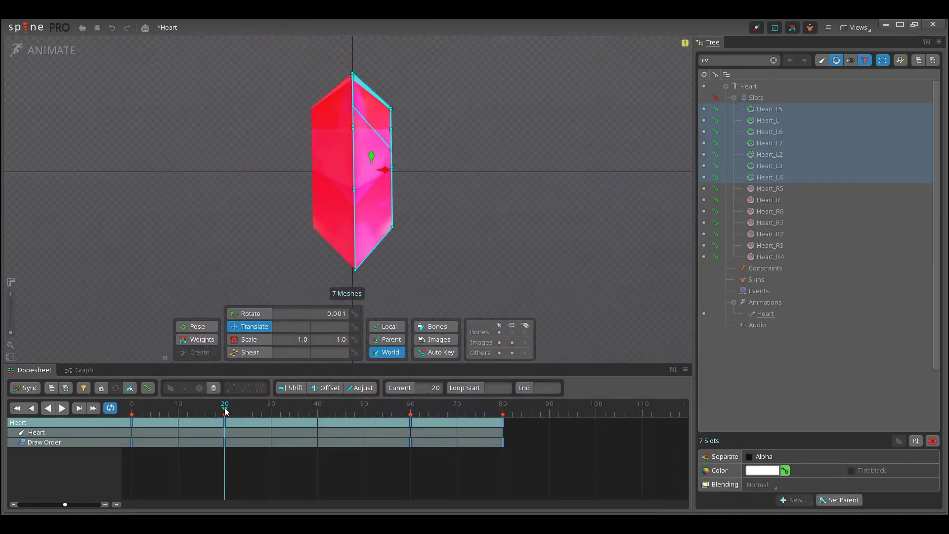
Step: Go to frame 52, move Heart_L4 to the top of the draw order and Heart_L5 to the end of the Heart_L group
{"action": "left_click_drag", "start_coordinate": [225, 410], "coordinate": [319, 416]}
{"action": "left_click", "coordinate": [469, 256]}
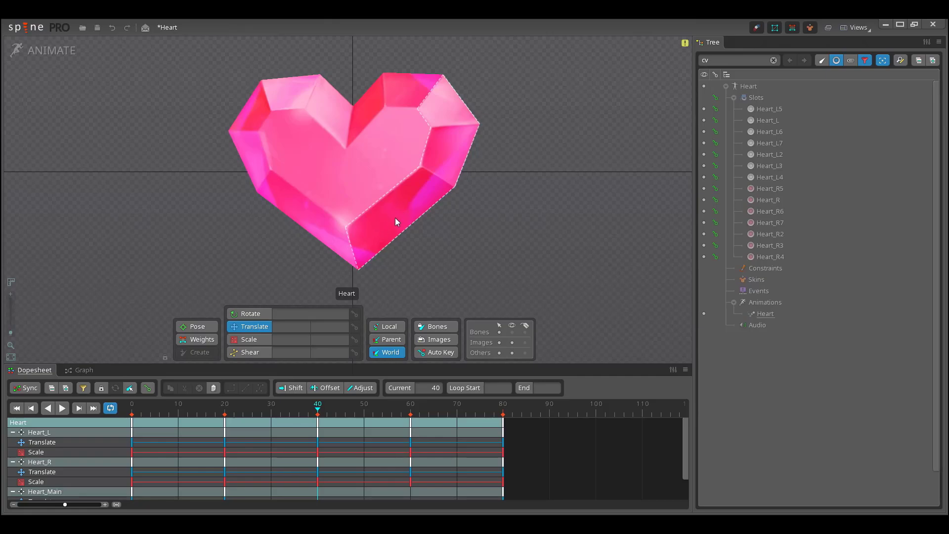
{"action": "left_click_drag", "start_coordinate": [319, 414], "coordinate": [376, 416]}
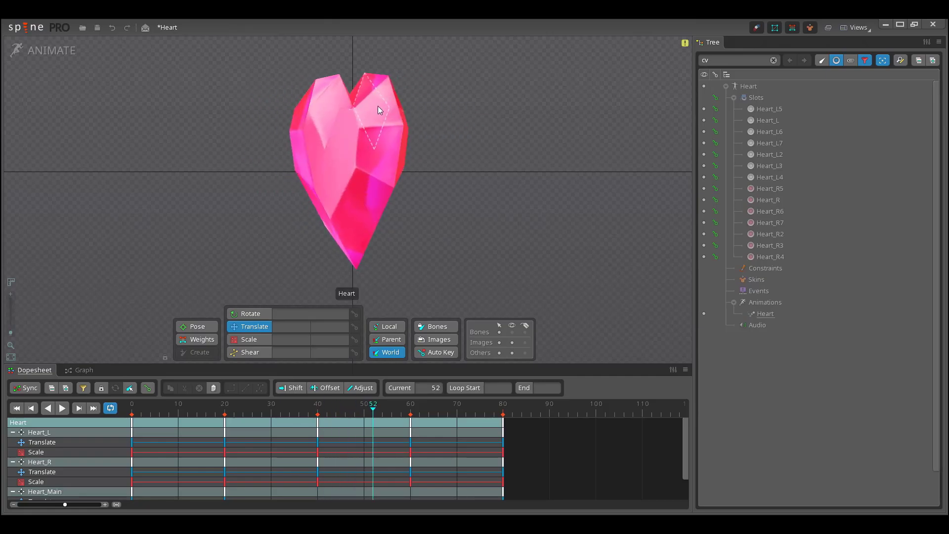
{"action": "left_click", "coordinate": [375, 179]}
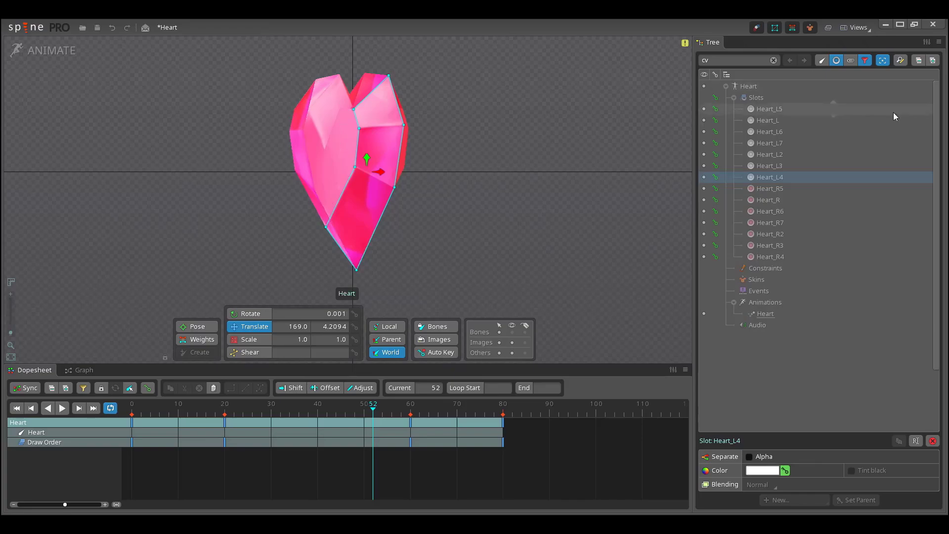
{"action": "mouse_move", "coordinate": [775, 178]}
{"action": "left_mouse_down"}
{"action": "mouse_move", "coordinate": [778, 104]}
{"action": "mouse_move", "coordinate": [777, 187]}
{"action": "mouse_move", "coordinate": [775, 179]}
{"action": "left_mouse_up"}
{"action": "left_click", "coordinate": [775, 121]}
{"action": "left_click", "coordinate": [771, 121]}
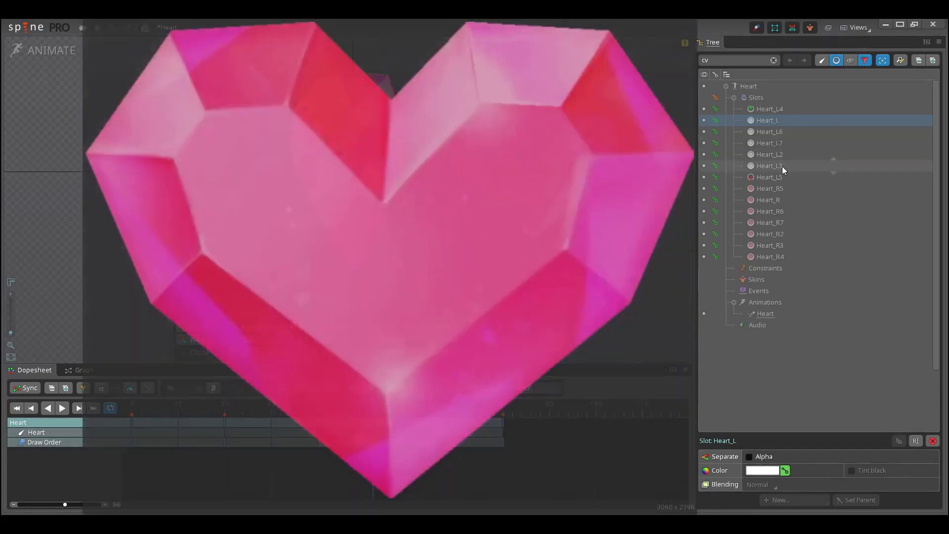
Step: Reorder the slots below Heart_L to Heart_L3, Heart_L2, Heart_L7, Heart_L6 and key the draw order at frame 52
{"action": "left_click_drag", "start_coordinate": [782, 166], "coordinate": [775, 123]}
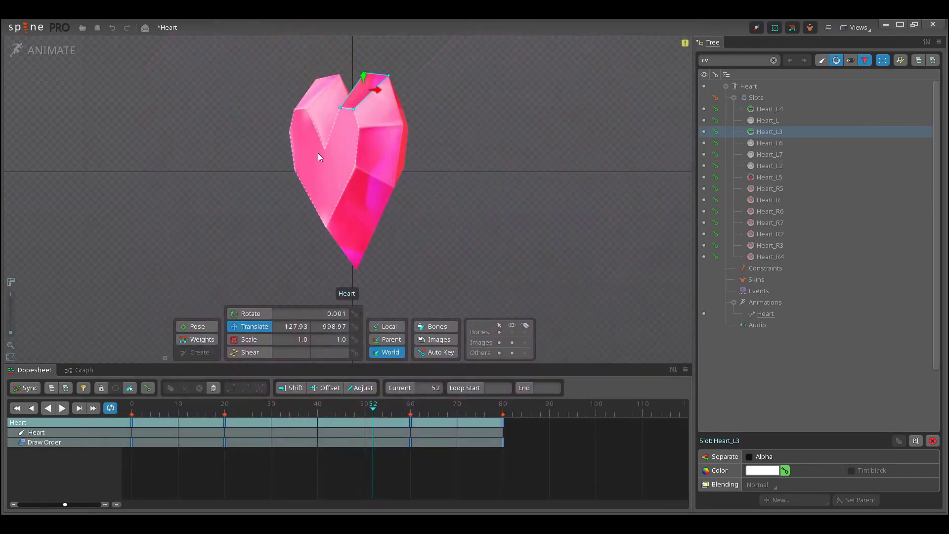
{"action": "left_click", "coordinate": [340, 120]}
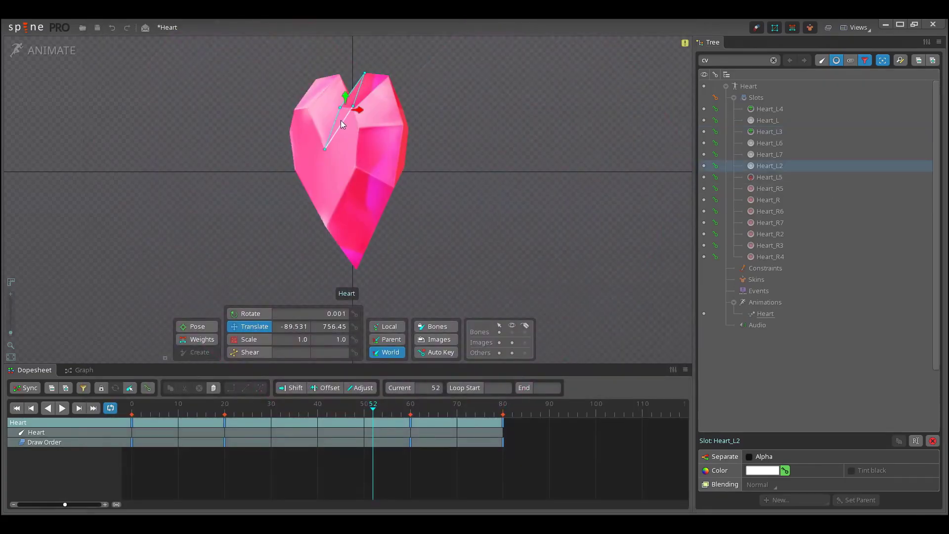
{"action": "left_click_drag", "start_coordinate": [769, 164], "coordinate": [776, 140]}
{"action": "left_click", "coordinate": [778, 155]}
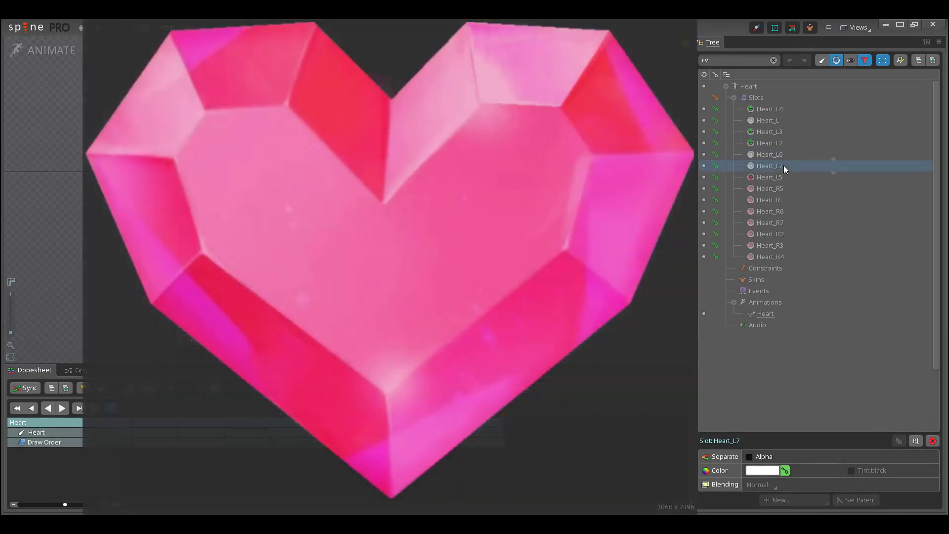
{"action": "left_click_drag", "start_coordinate": [785, 165], "coordinate": [785, 153]}
{"action": "left_click", "coordinate": [715, 98]}
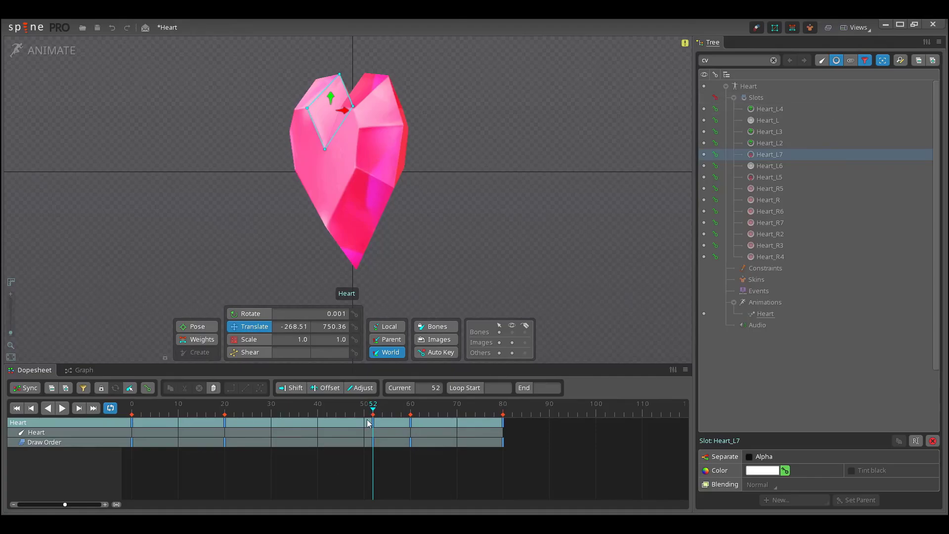
Step: Move the frame 52 draw order key to frame 40 and check the side facets at frames 59 and 67
{"action": "left_click_drag", "start_coordinate": [369, 422], "coordinate": [404, 423]}
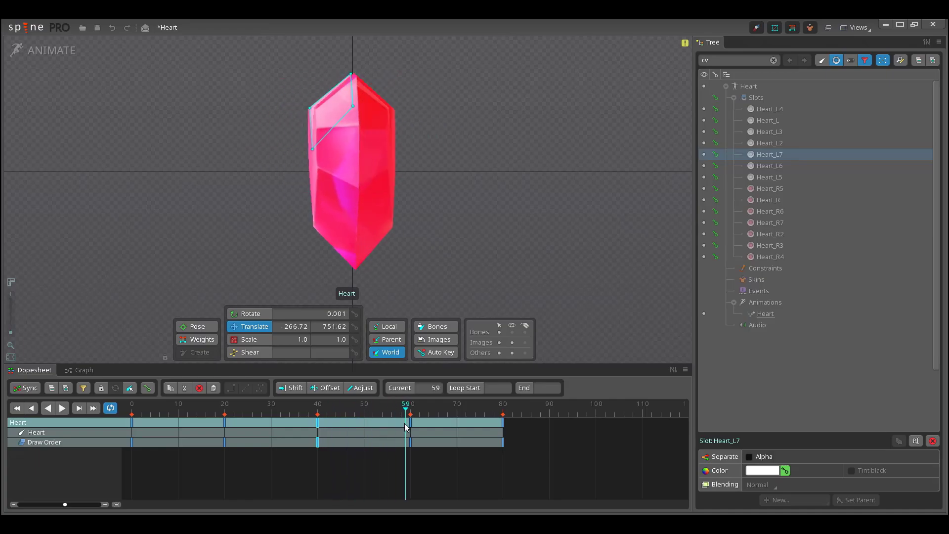
{"action": "left_click", "coordinate": [345, 168]}
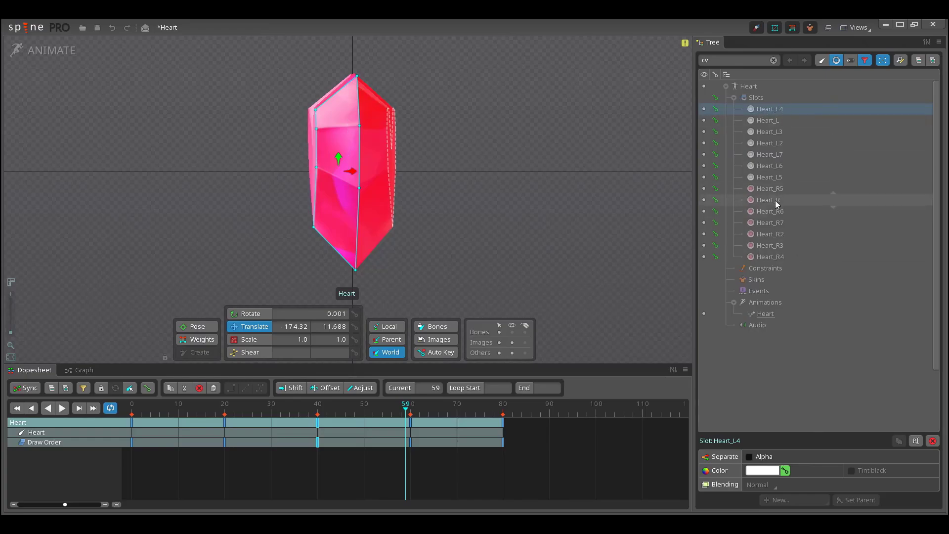
{"action": "left_click", "coordinate": [381, 162]}
{"action": "left_click_drag", "start_coordinate": [406, 411], "coordinate": [443, 411]}
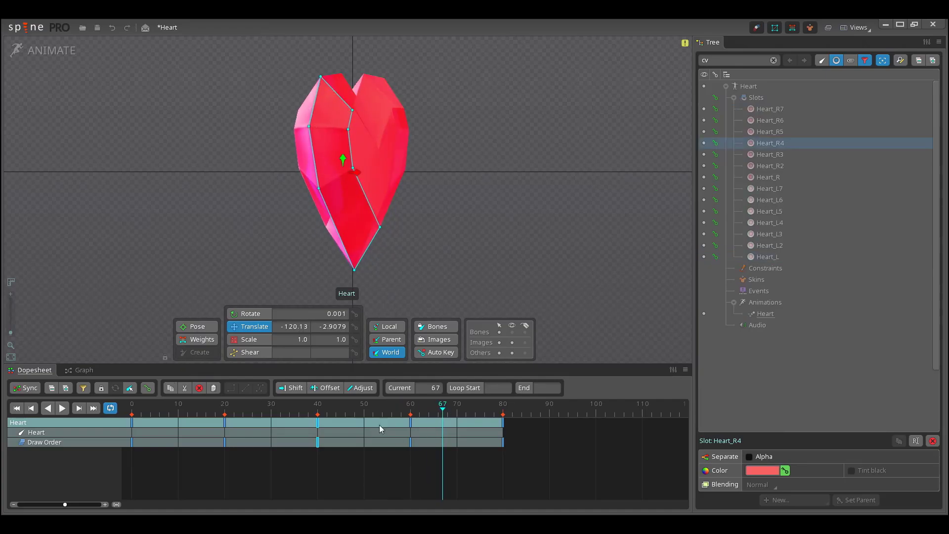
Step: Return to frame 40, filter the Dopesheet to draw order keys only and select the frame 40 key
{"action": "left_click", "coordinate": [320, 425]}
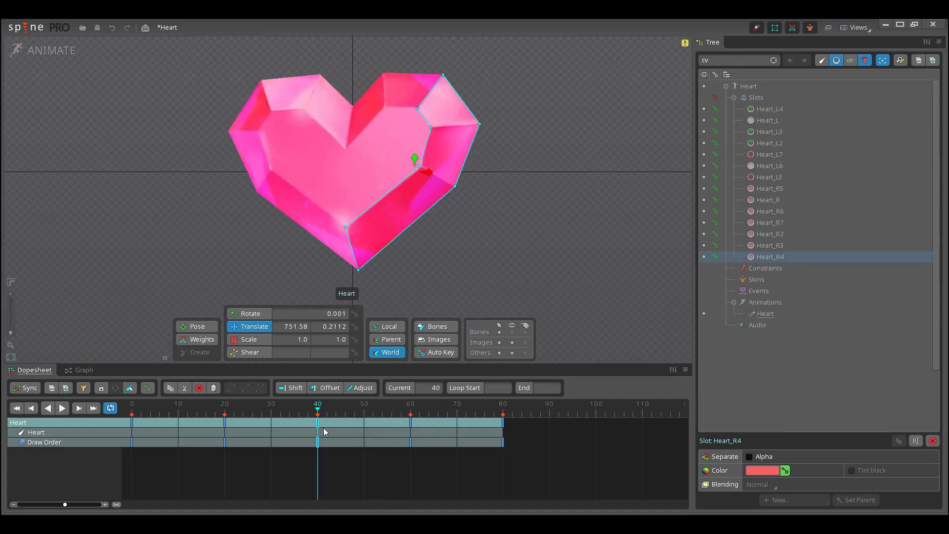
{"action": "left_click", "coordinate": [578, 250]}
{"action": "left_click", "coordinate": [83, 387]}
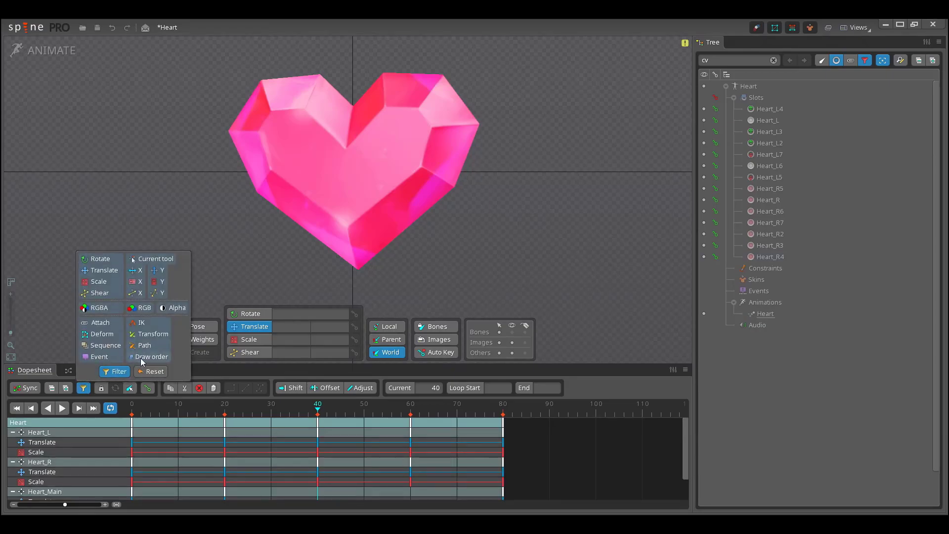
{"action": "left_click", "coordinate": [141, 362]}
{"action": "left_click", "coordinate": [380, 453]}
{"action": "left_click", "coordinate": [319, 426]}
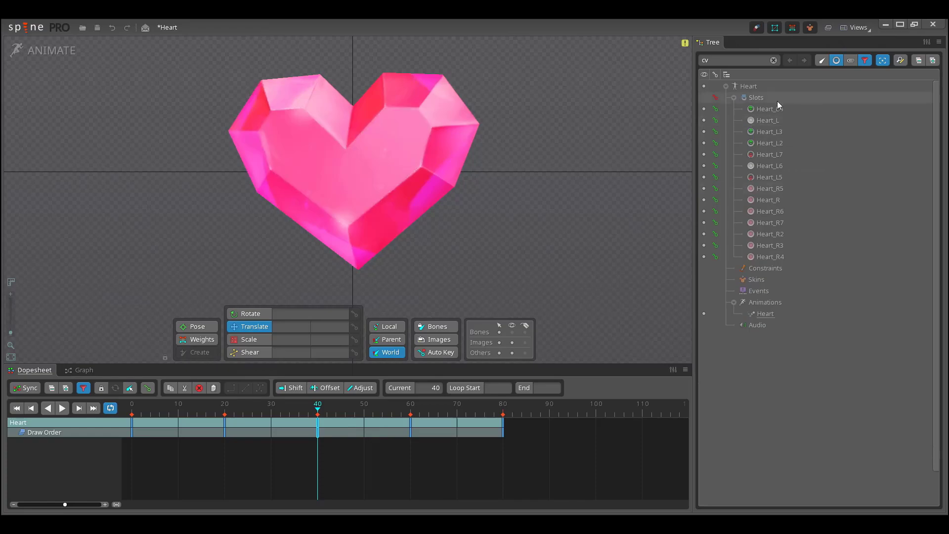
Step: Reorder the Heart_R slots at frame 40 to R4, R, R3, R2, R7, R6, R5, key the draw order and copy the key
{"action": "mouse_move", "coordinate": [782, 256]}
{"action": "left_mouse_down"}
{"action": "mouse_move", "coordinate": [782, 187]}
{"action": "mouse_move", "coordinate": [782, 260]}
{"action": "mouse_move", "coordinate": [785, 204]}
{"action": "left_mouse_up"}
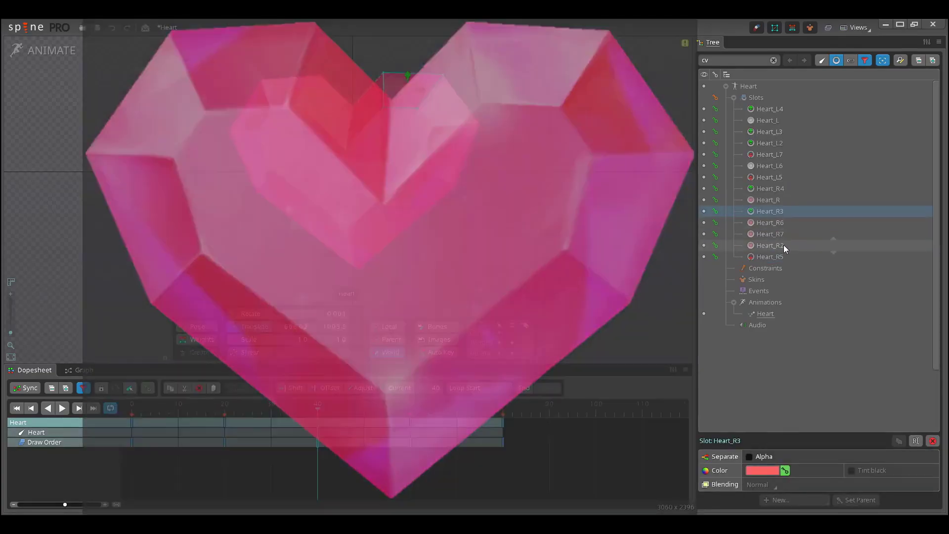
{"action": "left_click_drag", "start_coordinate": [783, 244], "coordinate": [786, 230]}
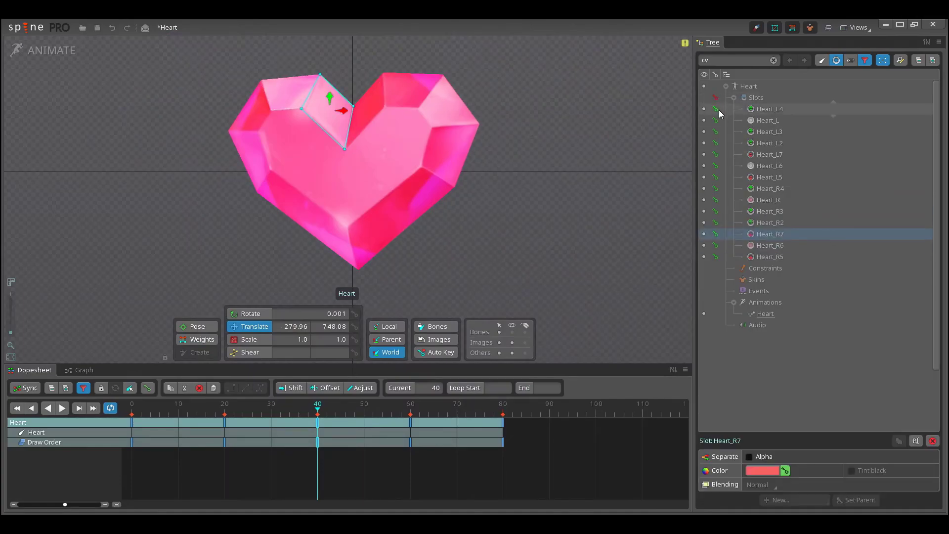
{"action": "key", "text": "ctrl+c"}
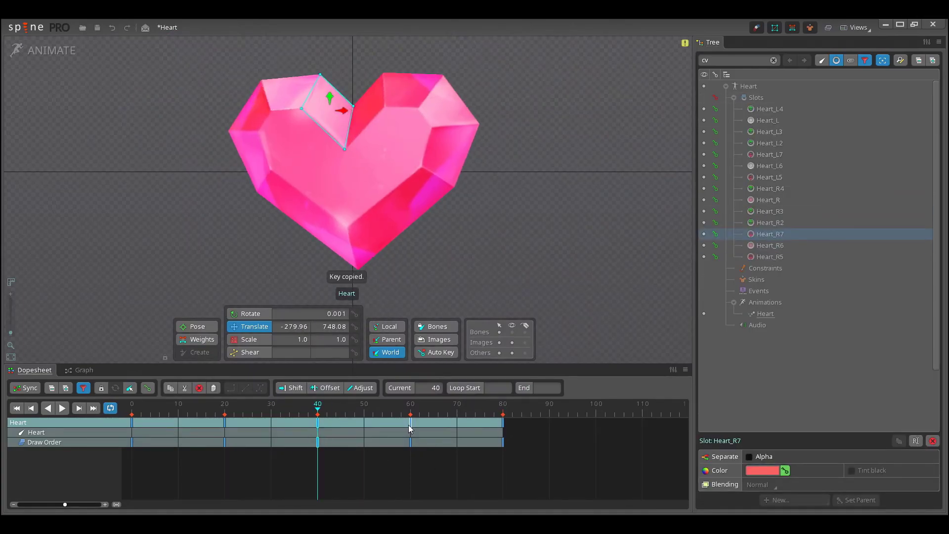
Step: Paste the copied draw order key at frame 60 of the Heart animation
{"action": "left_click", "coordinate": [409, 425]}
{"action": "key", "text": "ctrl+v"}
{"action": "mouse_move", "coordinate": [411, 412]}
{"action": "left_mouse_down"}
{"action": "mouse_move", "coordinate": [434, 416]}
{"action": "mouse_move", "coordinate": [410, 418]}
{"action": "left_mouse_up"}
{"action": "left_click", "coordinate": [410, 428]}
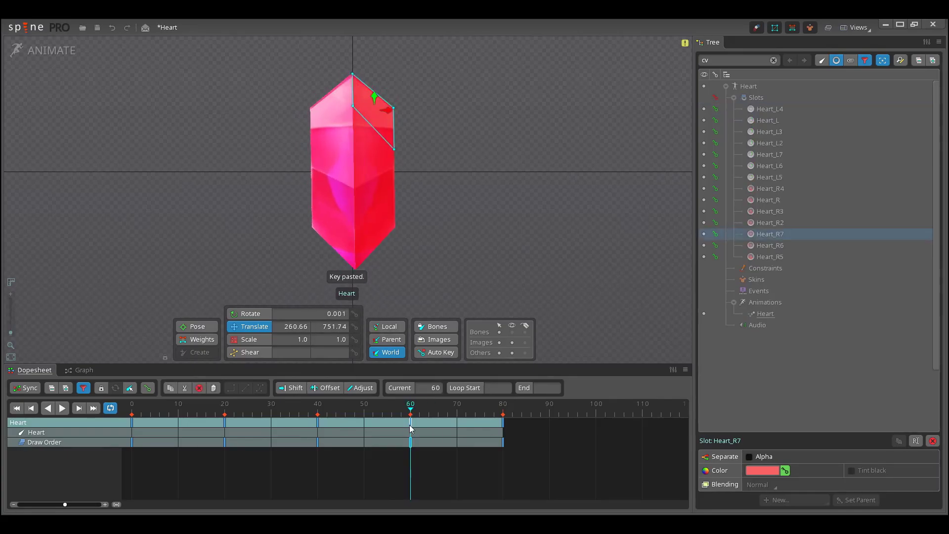
Step: Move the seven Heart_R slots, R4 to R5, above the Heart_L slots in the frame 60 draw order
{"action": "left_click", "coordinate": [783, 191]}
{"action": "left_click", "coordinate": [769, 254], "text": "shift"}
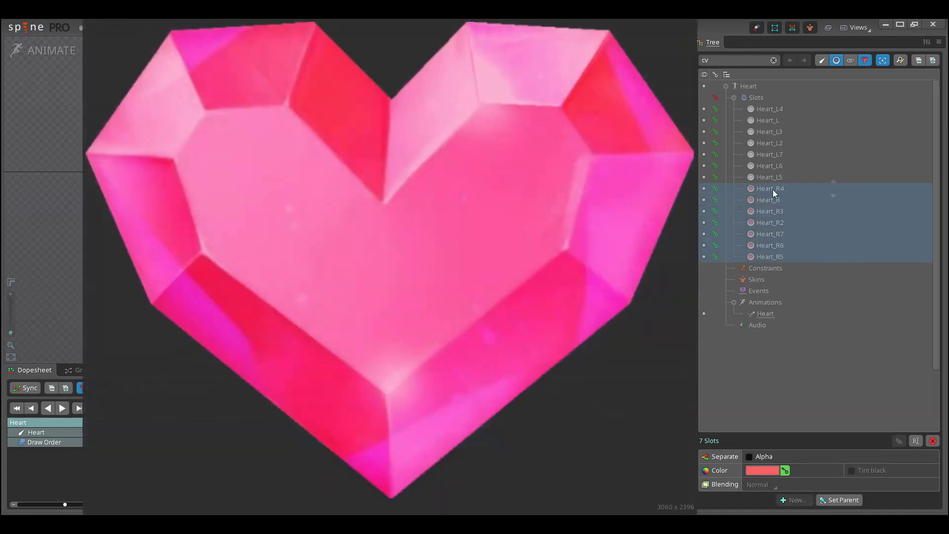
{"action": "left_click_drag", "start_coordinate": [772, 188], "coordinate": [783, 102]}
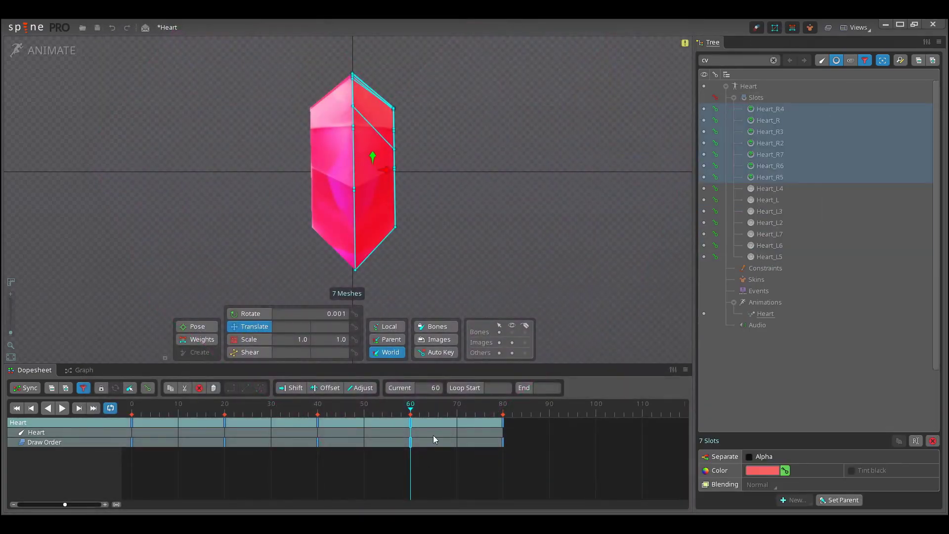
Step: Deselect the slots, check the turn after frame 60 up to frame 68, and play the animation from frame 0
{"action": "left_click_drag", "start_coordinate": [412, 409], "coordinate": [443, 409]}
{"action": "key", "text": "space"}
{"action": "left_click", "coordinate": [449, 410]}
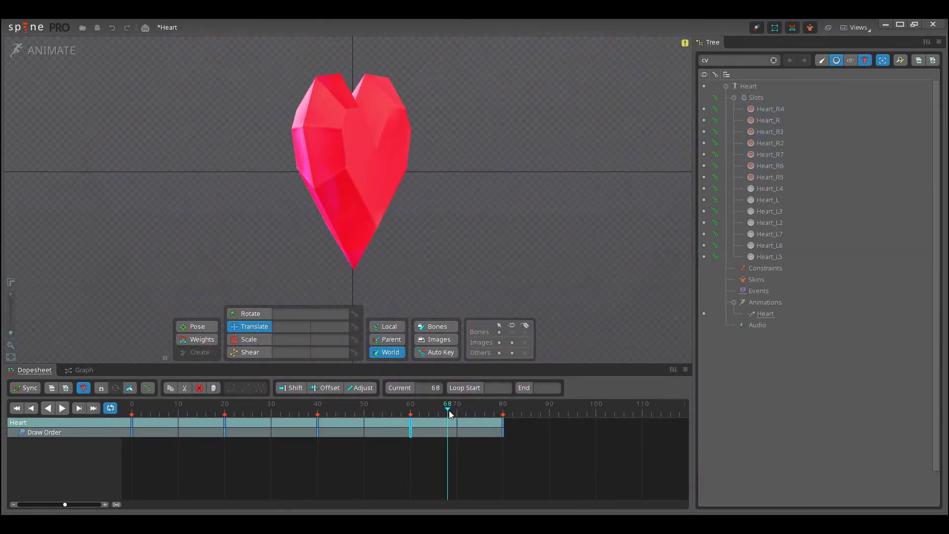
{"action": "left_click", "coordinate": [131, 411]}
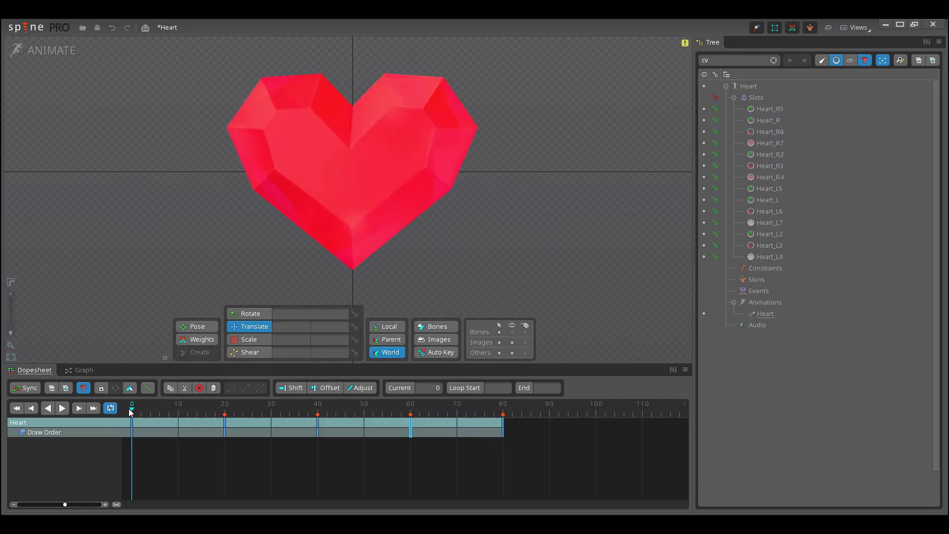
{"action": "left_click", "coordinate": [63, 408]}
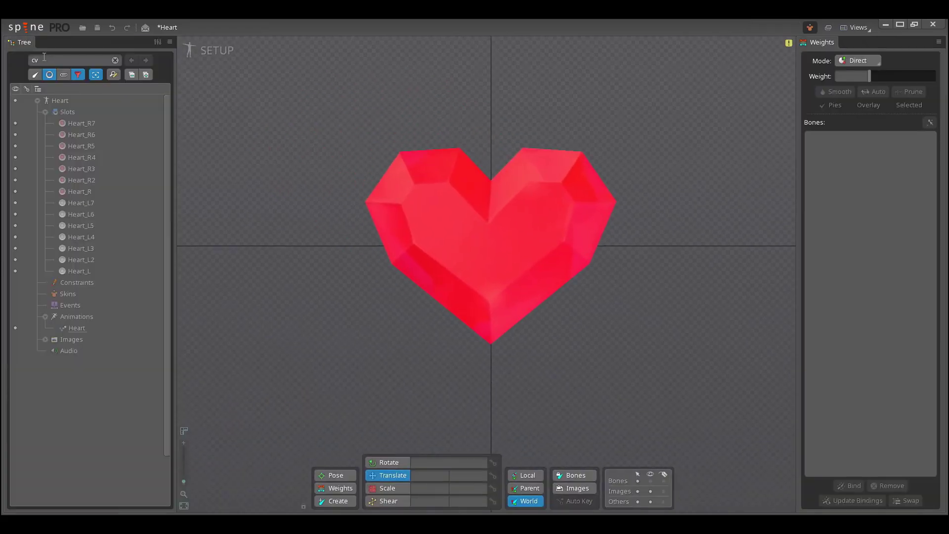
Step: Change the slot color of Heart_R7 through Heart_R to near-white FBF9F9FF in Setup mode
{"action": "left_click", "coordinate": [79, 123]}
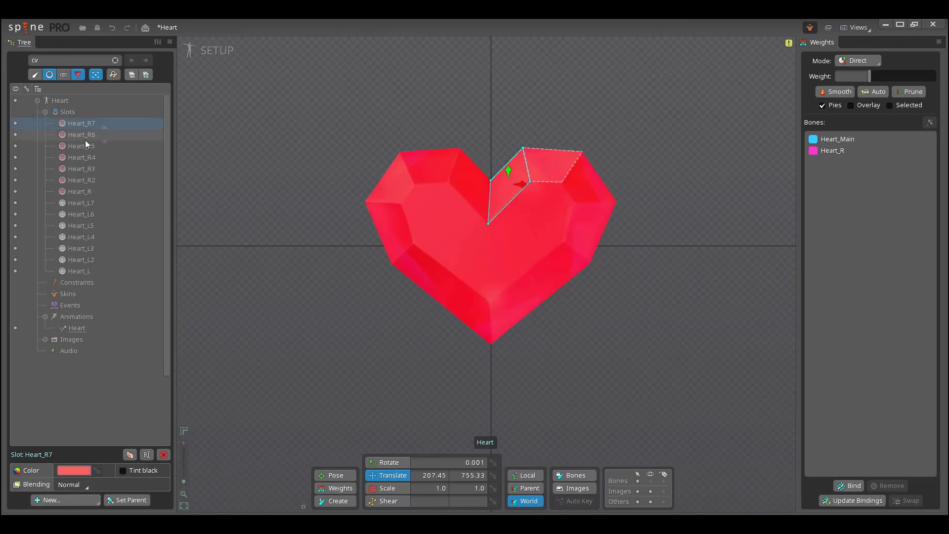
{"action": "left_click", "coordinate": [79, 193], "text": "shift"}
{"action": "left_click", "coordinate": [69, 470]}
{"action": "left_click", "coordinate": [343, 164]}
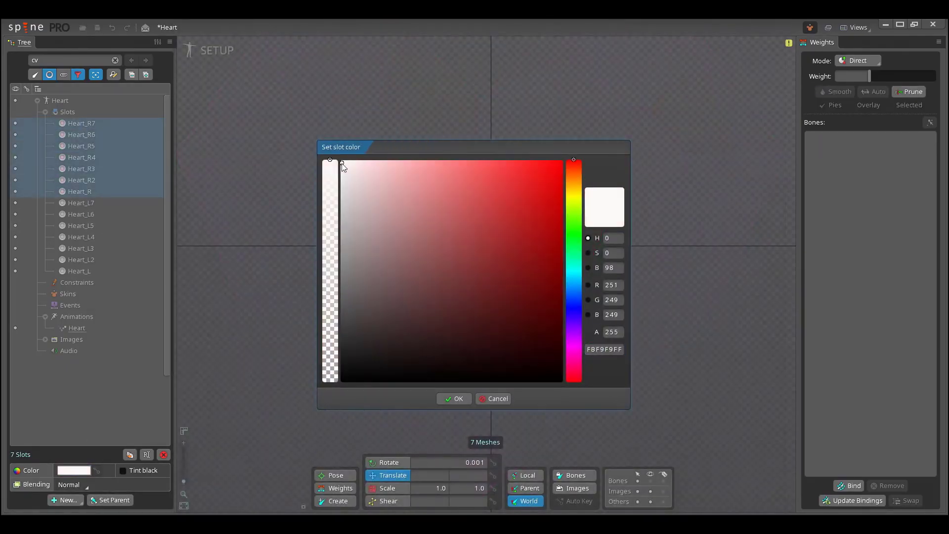
{"action": "left_click", "coordinate": [454, 398]}
{"action": "left_click", "coordinate": [316, 287]}
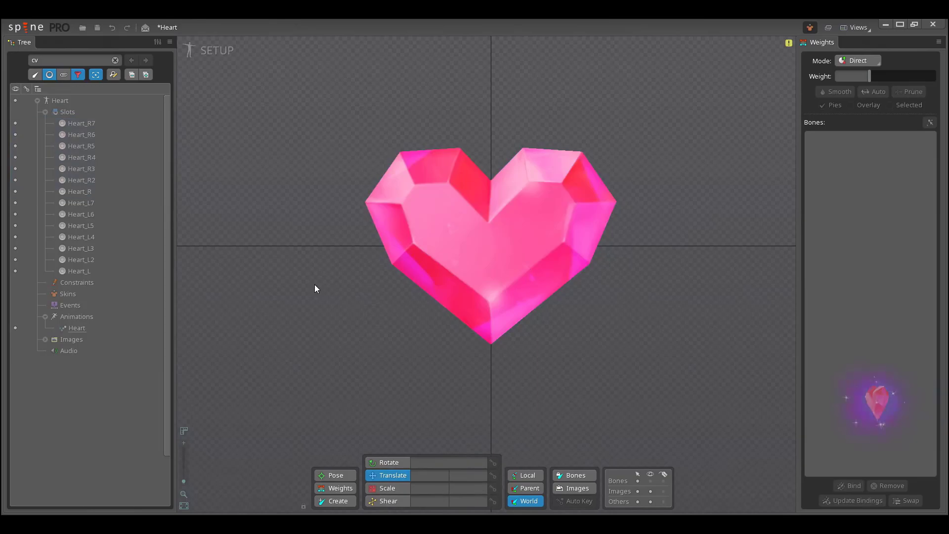
Step: Save the project and turn off the filters in the tree and, in Animate mode, in the Dopesheet
{"action": "key", "text": "ctrl+s"}
{"action": "left_click", "coordinate": [78, 75]}
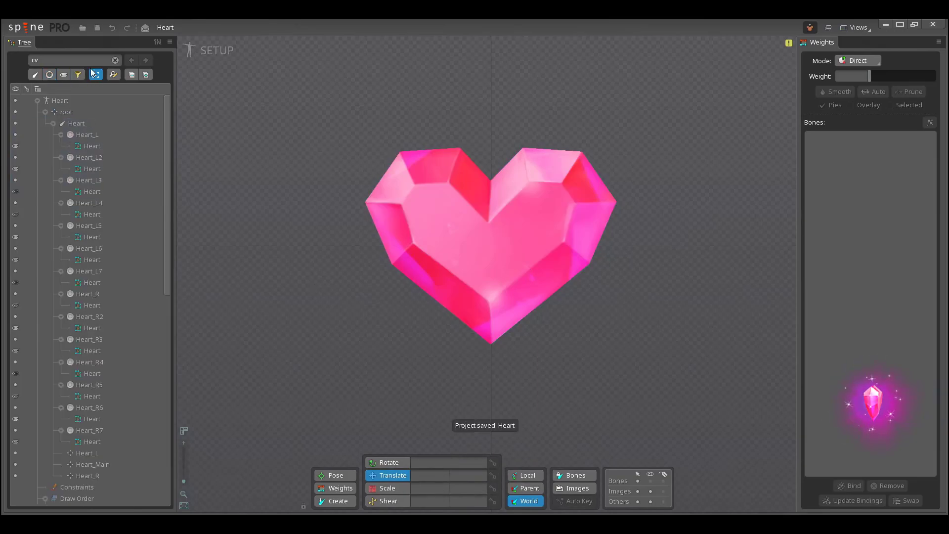
{"action": "left_click", "coordinate": [217, 52]}
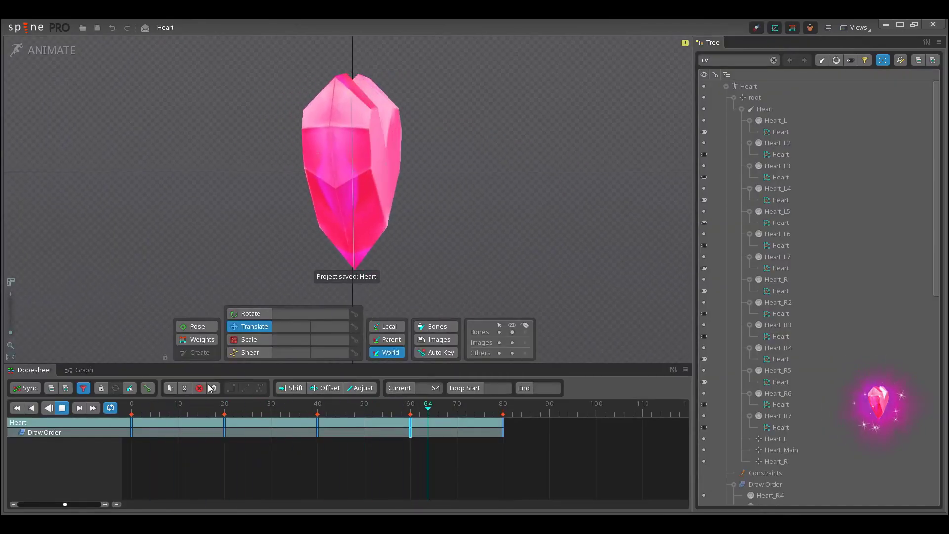
{"action": "left_click", "coordinate": [81, 387]}
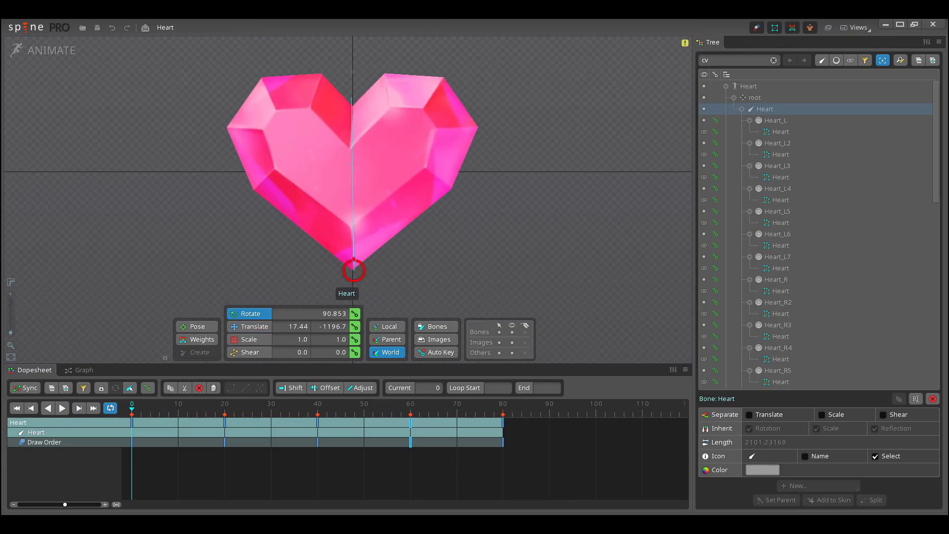
{"action": "key", "text": "space"}
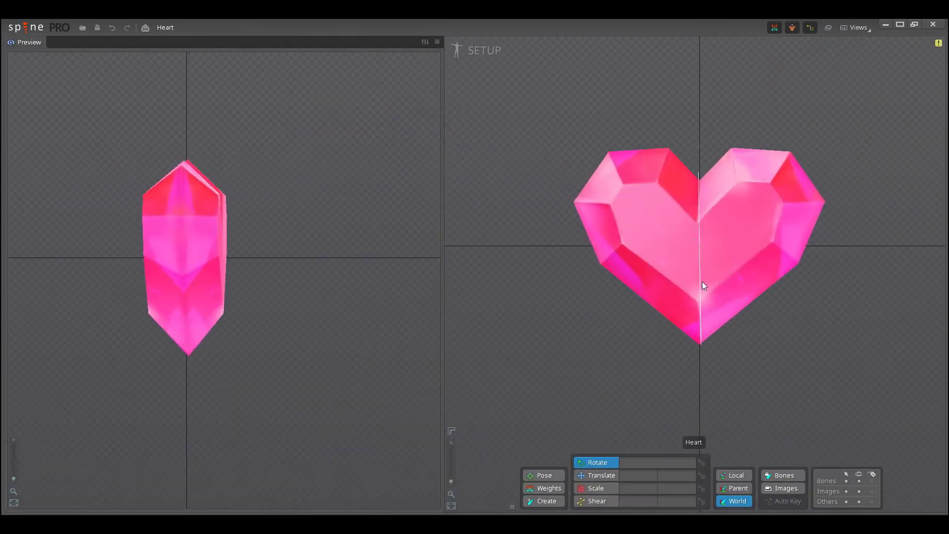
Step: Rotate the Heart bone to about 91.8 degrees in Setup mode, try moving it, undo the move and clear the selection
{"action": "left_click", "coordinate": [702, 292]}
{"action": "left_click_drag", "start_coordinate": [782, 112], "coordinate": [796, 91]}
{"action": "key", "text": "v"}
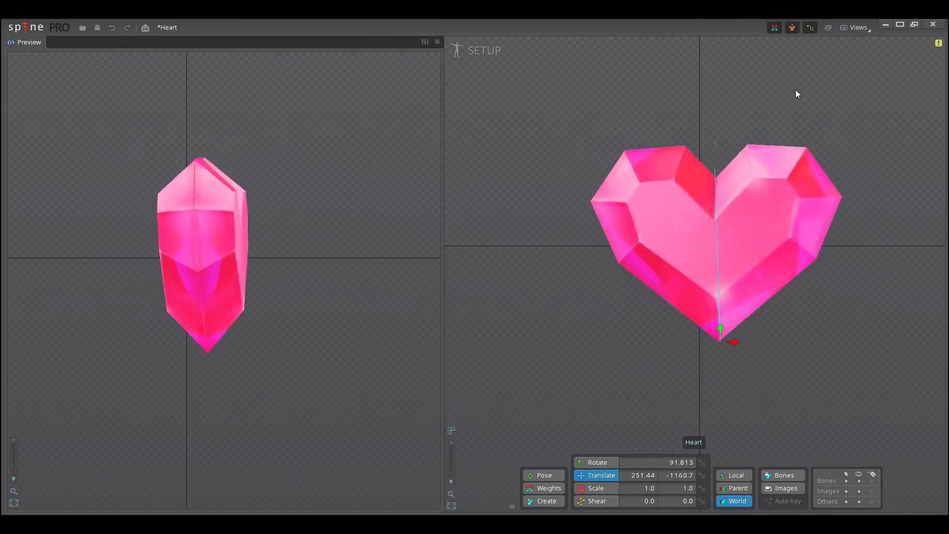
{"action": "key", "text": "ctrl+z"}
{"action": "left_click", "coordinate": [698, 146]}
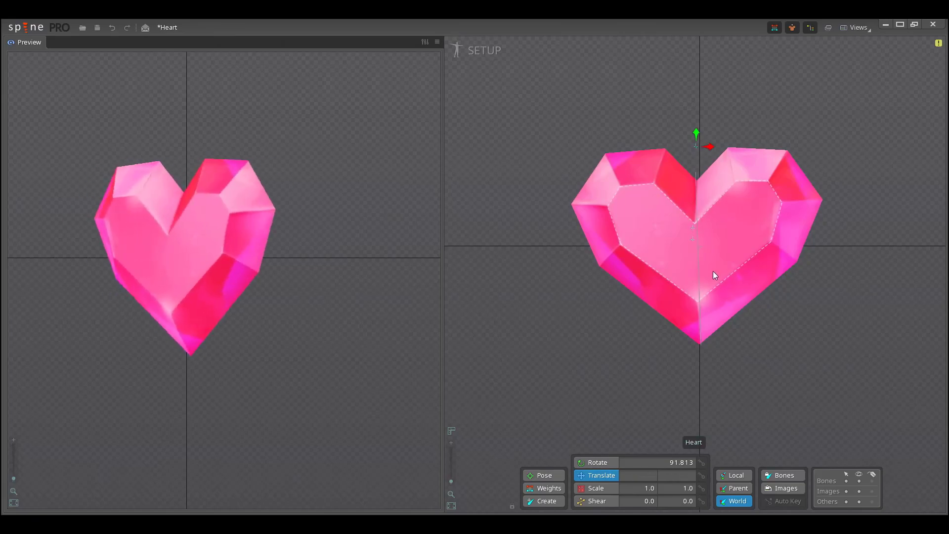
{"action": "left_click", "coordinate": [555, 148]}
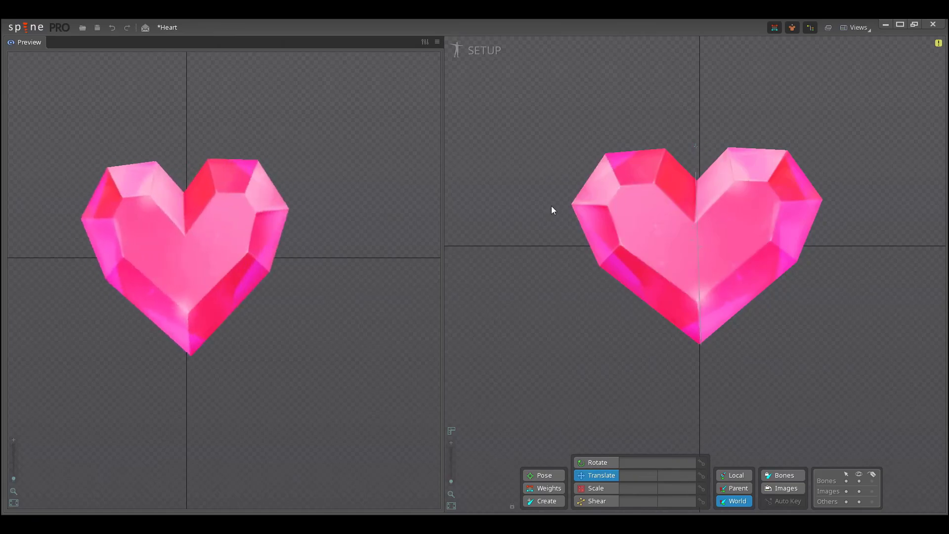